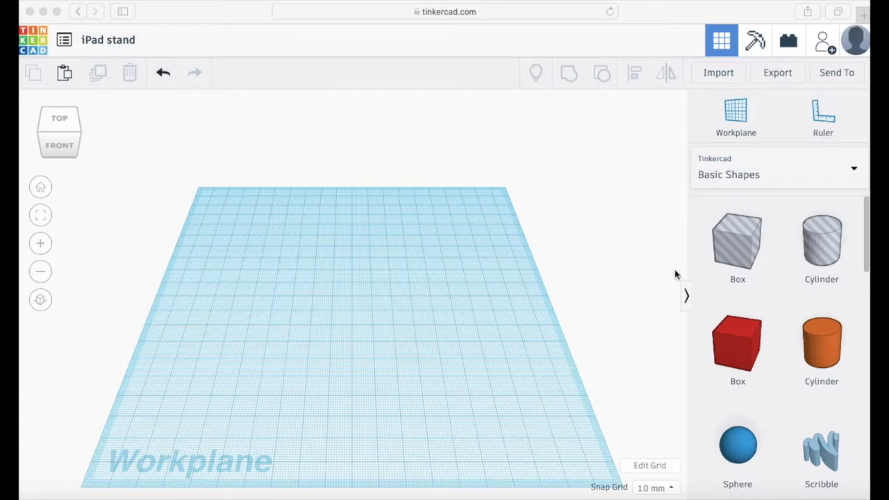
- Place a solid box near the middle of the workplane and set its height to 8 mm
left_click(737, 351)
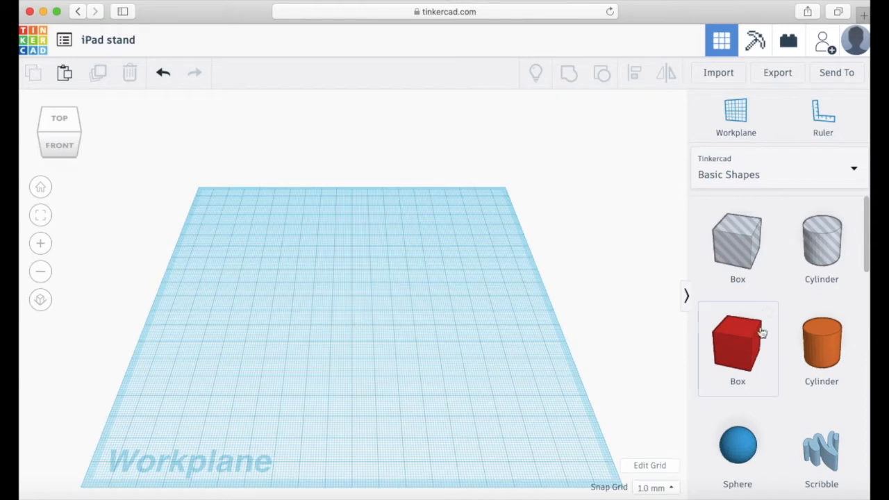
left_click_drag(760, 339, 390, 306)
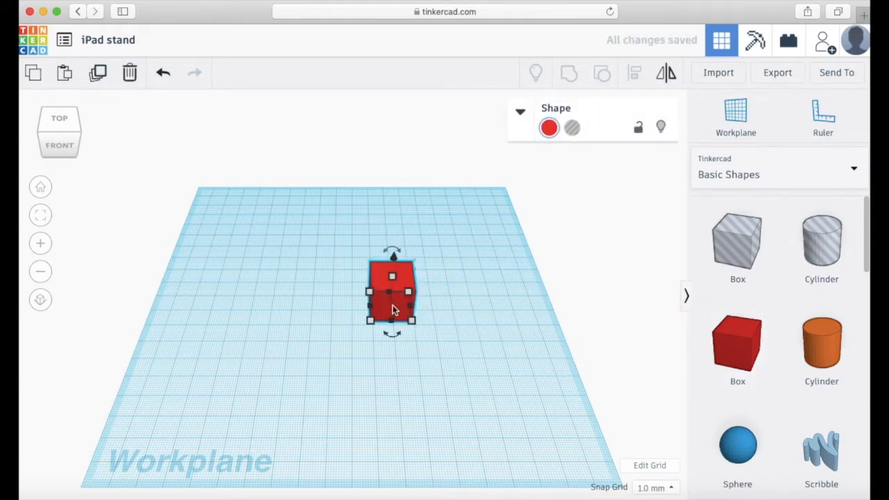
mouse_move(392, 275)
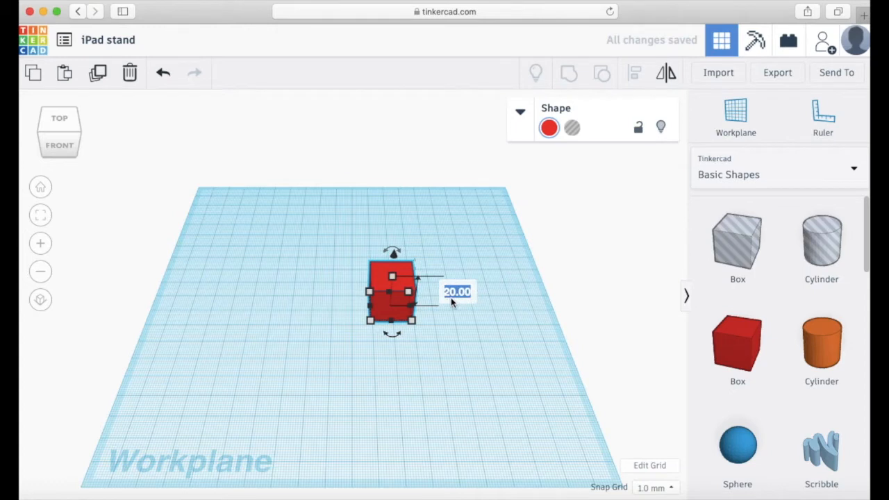
key("Return")
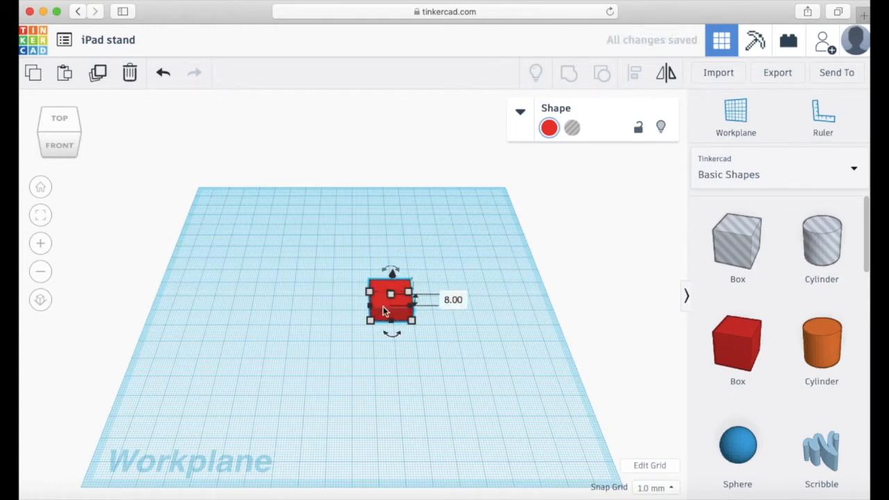
- Try a height of 9 mm for the box and return it to 8 mm
left_click(453, 300)
type("9")
key("Return")
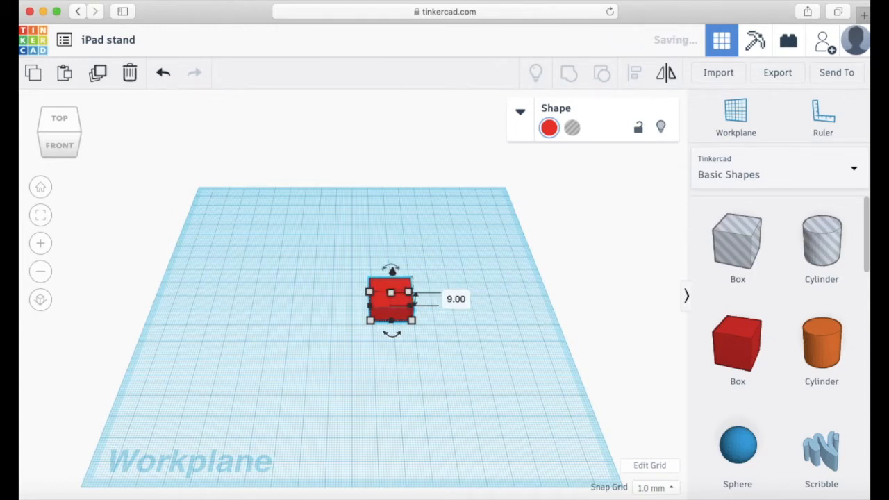
left_click(456, 300)
type("8")
key("Return")
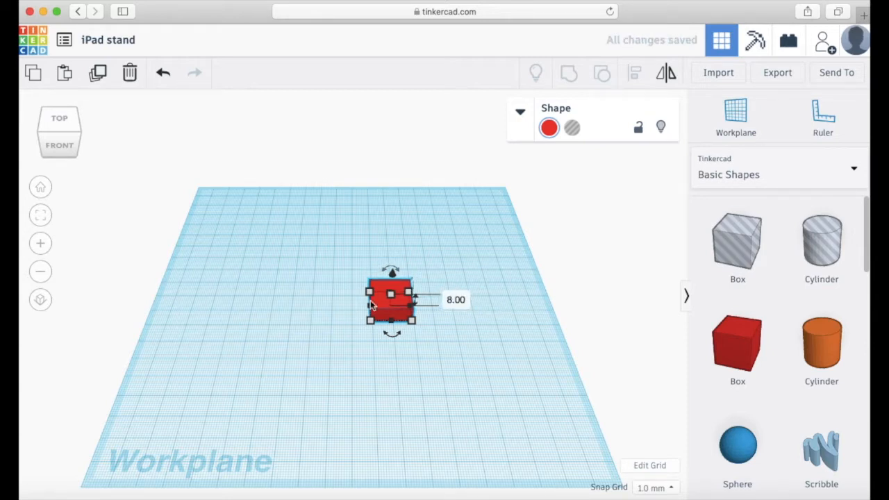
- Stretch the box into a flat slab about 114 by 93 mm near the back-left corner of the workplane
left_click_drag(416, 320, 526, 389)
left_click_drag(466, 365, 263, 250)
left_click_drag(314, 276, 406, 321)
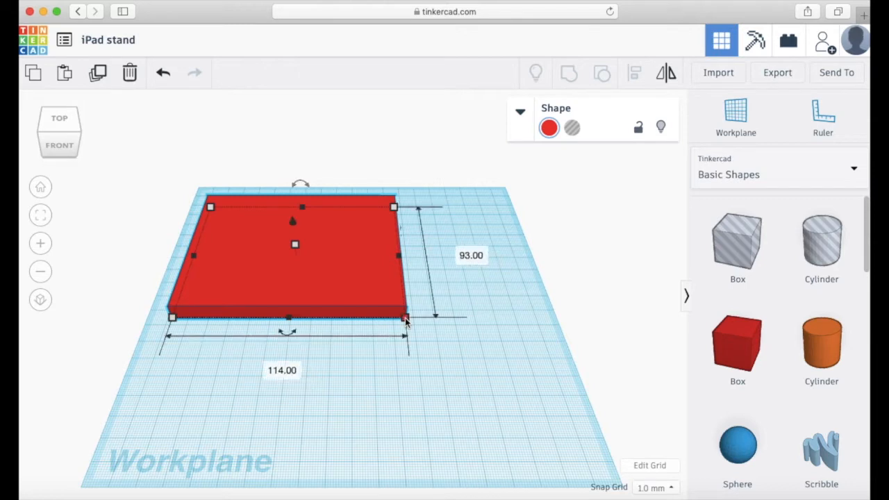
- Set the slab's footprint to exactly 120 mm by 100 mm
left_click(283, 371)
type("120")
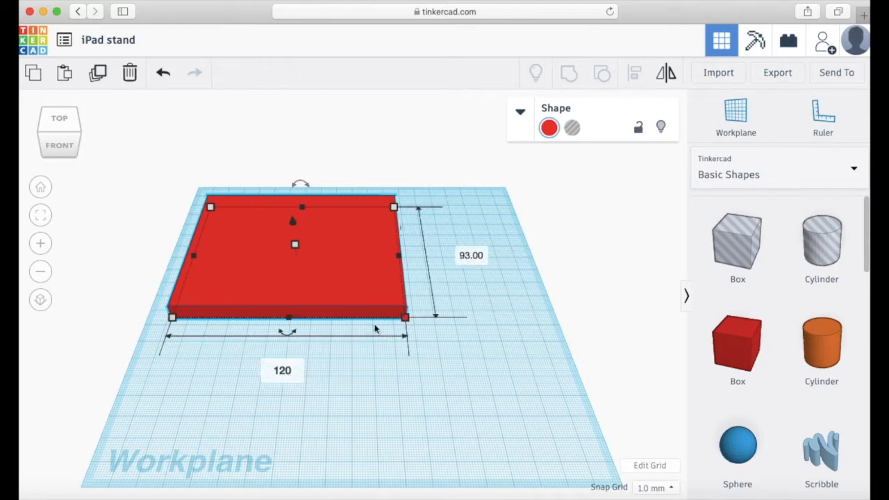
key("Return")
left_click(490, 255)
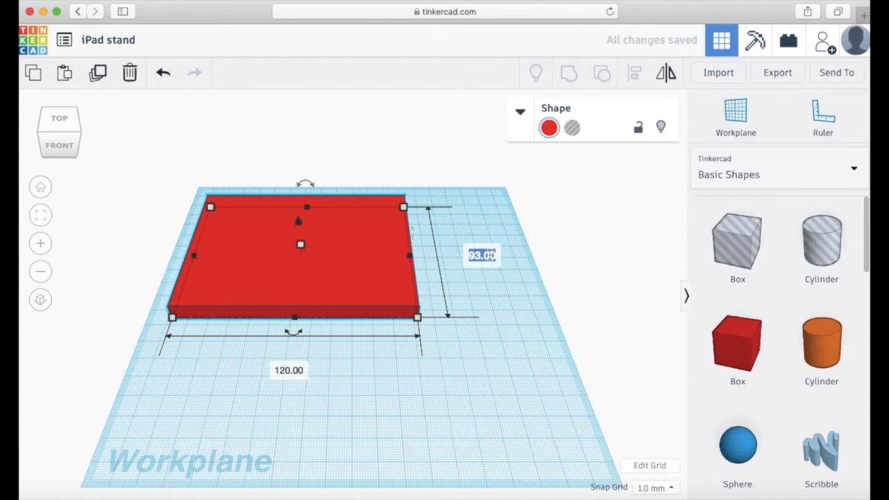
type("10")
key("Return")
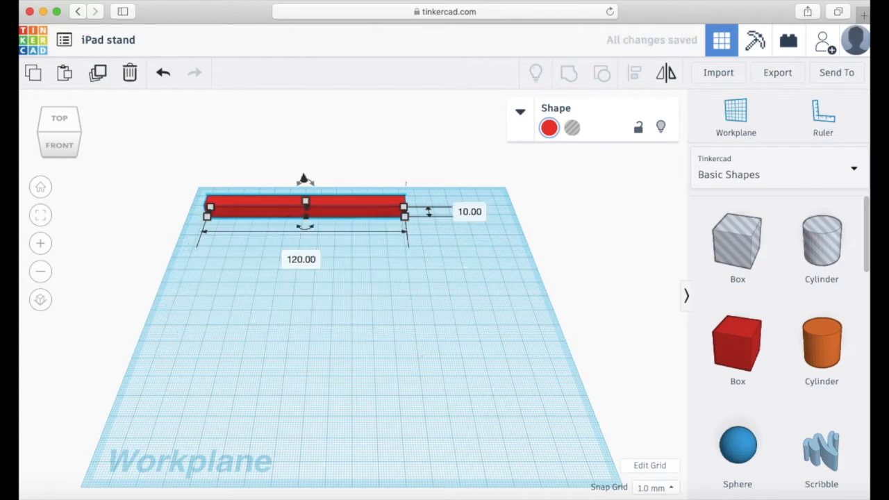
left_click(469, 211)
type("100")
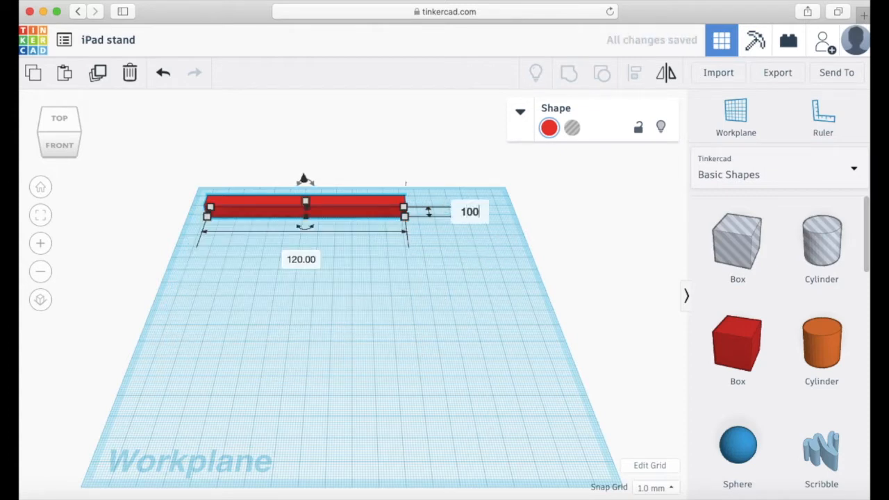
key("Return")
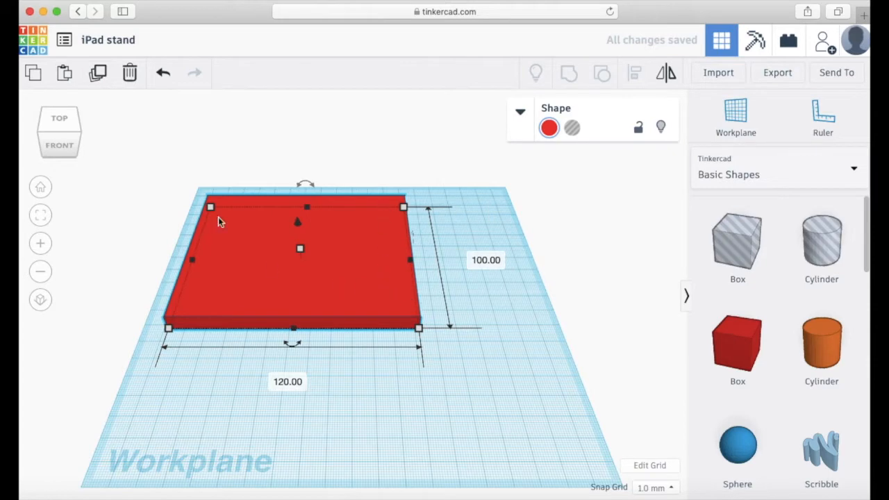
- Place a box hole near one corner of the slab and lower it to 5 mm below the workplane
left_click(58, 149)
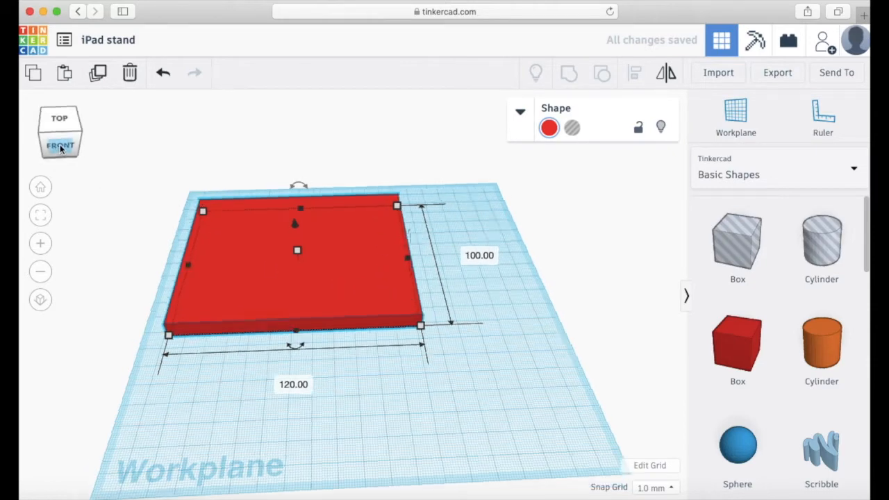
left_click(54, 140)
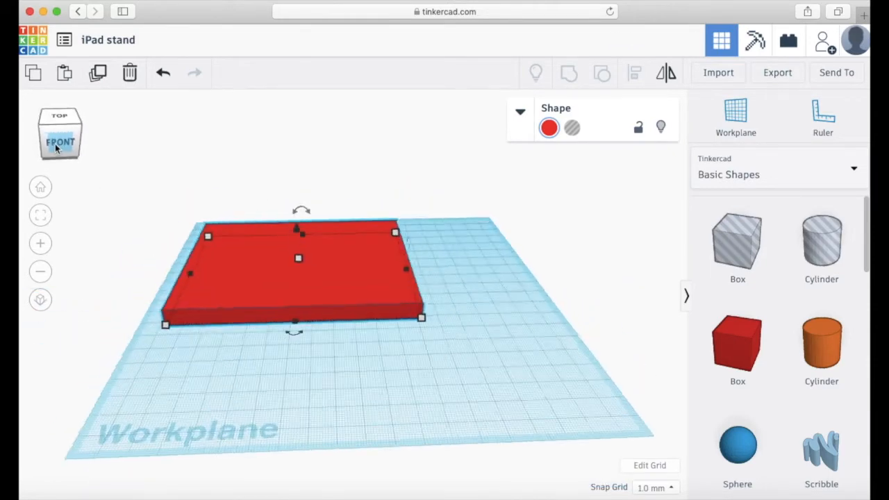
left_click_drag(50, 145, 53, 149)
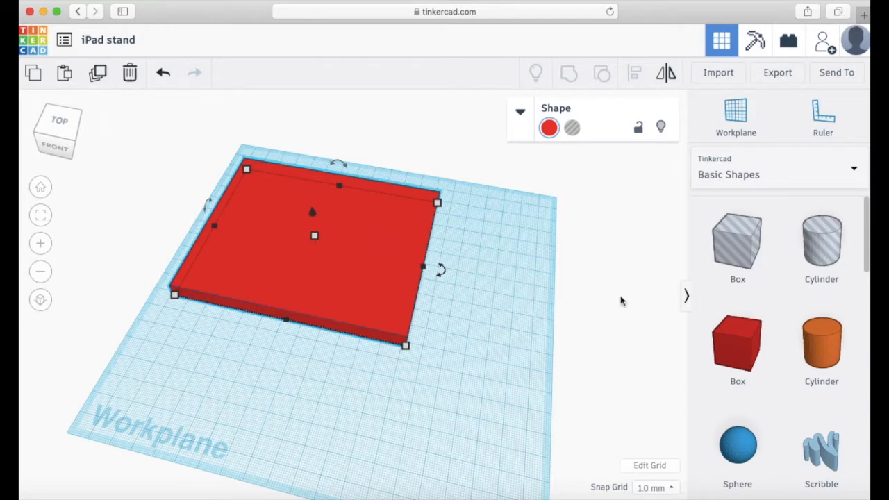
left_click(62, 139)
mouse_move(63, 134)
left_mouse_down()
mouse_move(50, 133)
mouse_move(60, 133)
left_mouse_up()
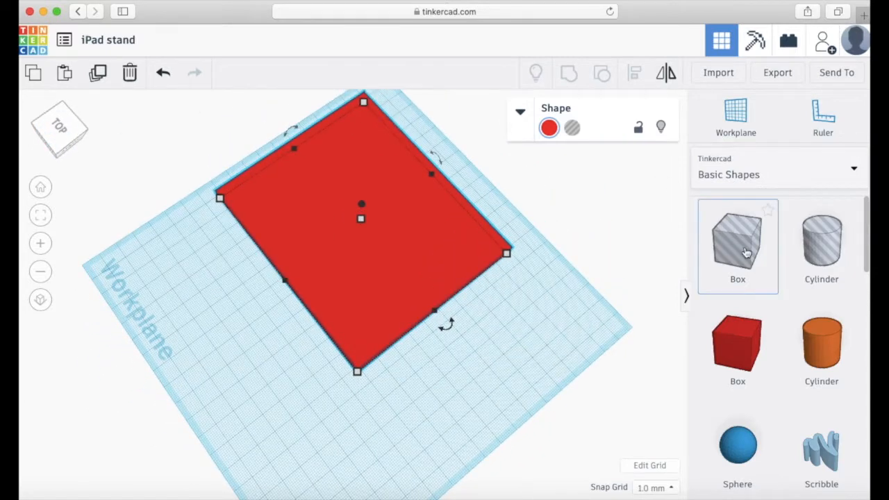
left_click_drag(745, 252, 278, 210)
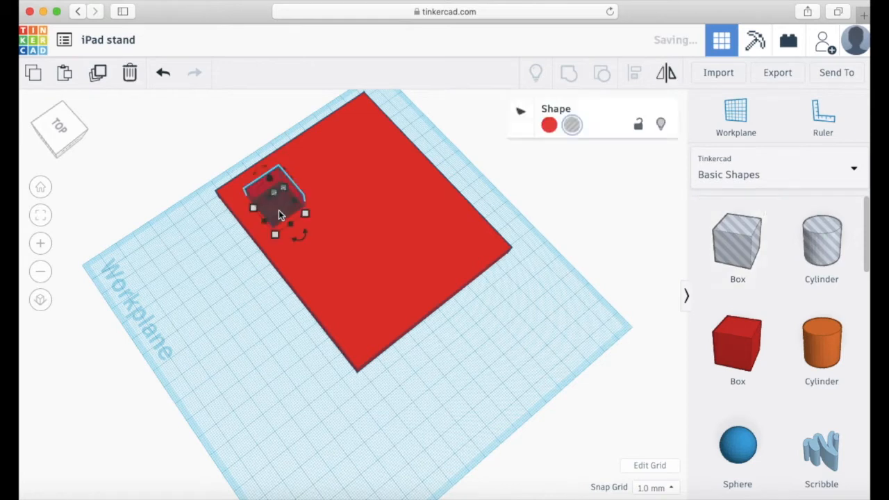
left_click(69, 143)
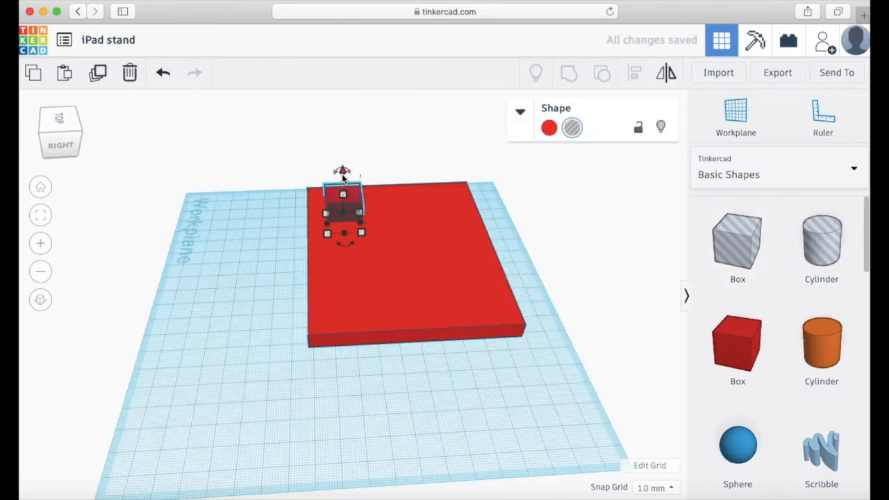
left_click_drag(343, 172, 344, 181)
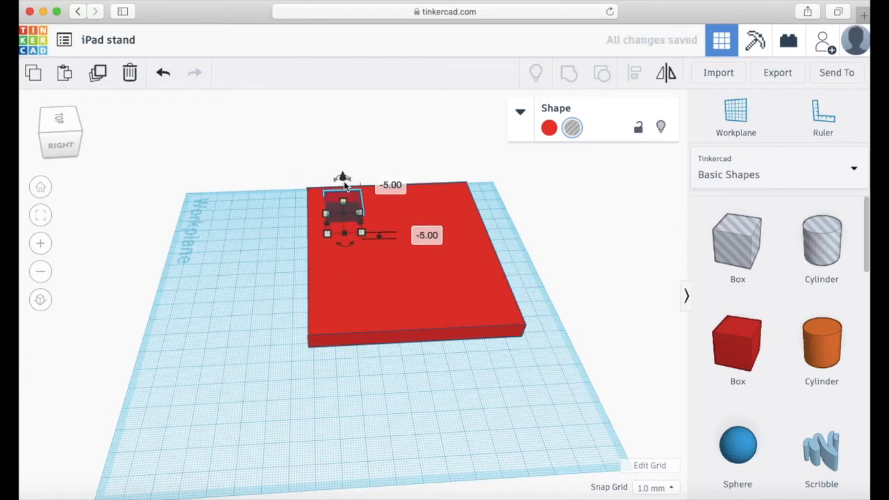
- Enlarge the box hole and set its footprint to 30 by 30 mm
left_click_drag(67, 144, 66, 152)
left_click_drag(372, 200, 396, 239)
left_click(363, 310)
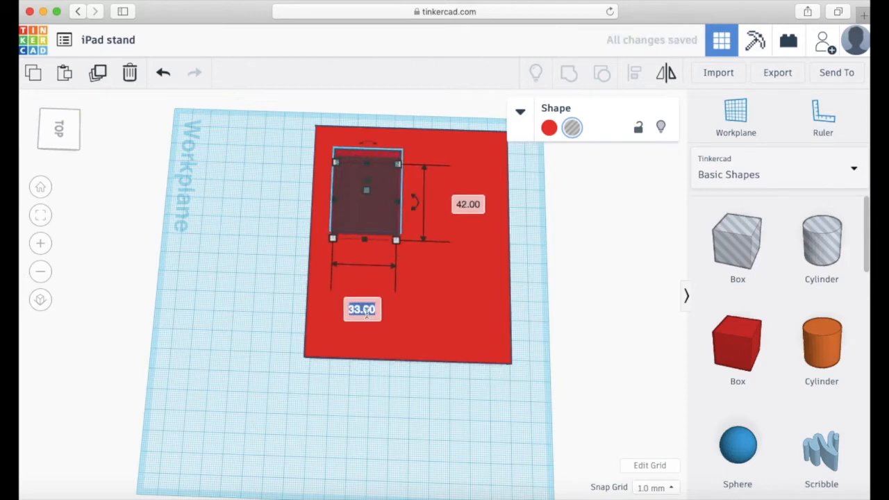
type("30")
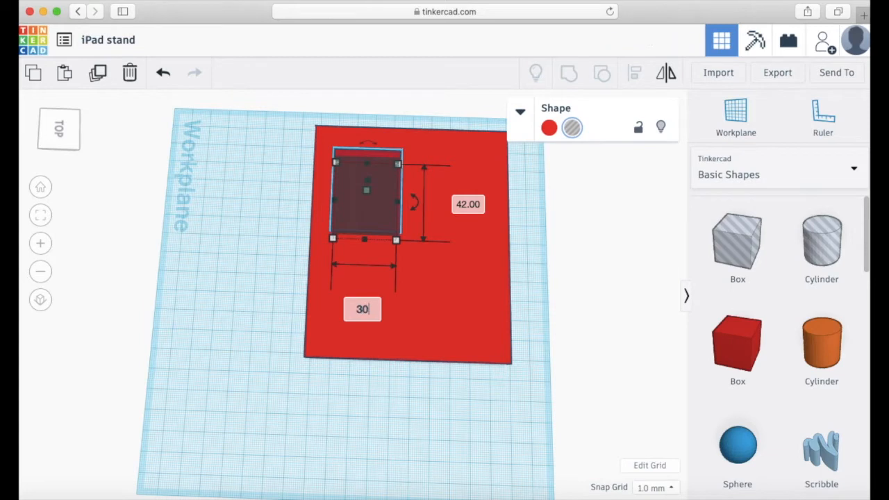
left_click(462, 205)
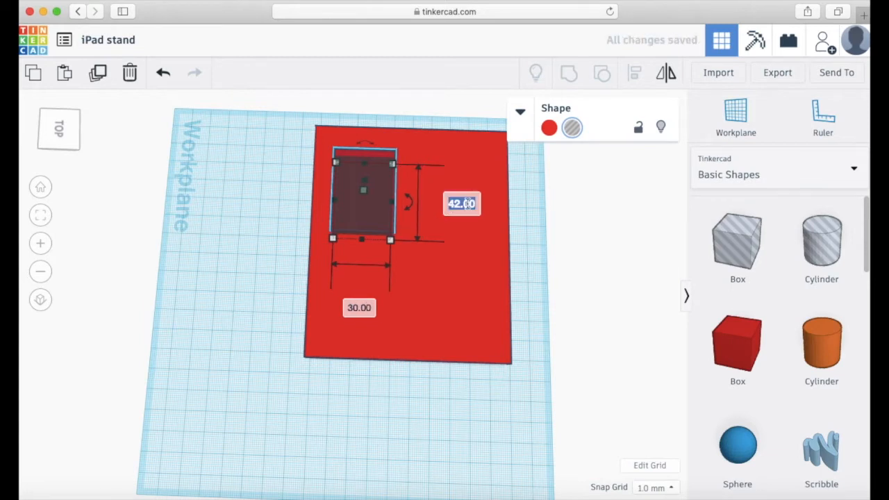
type("30")
key("Return")
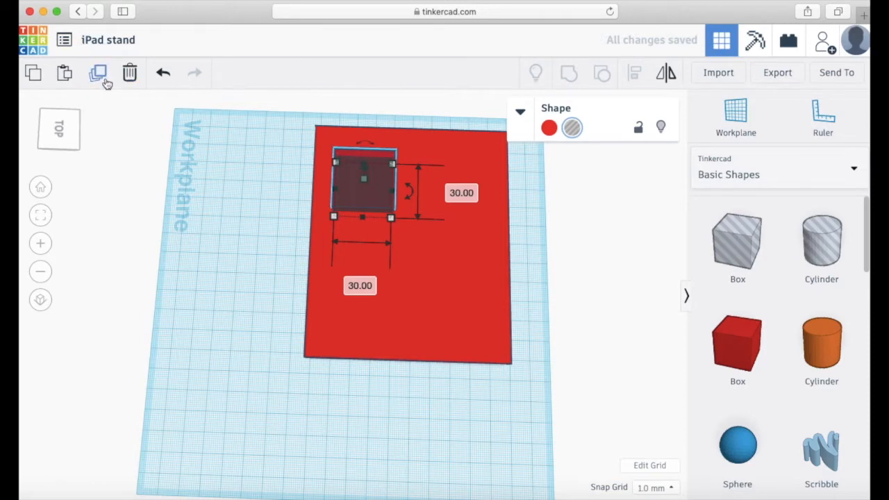
- Align the square hole flush with the near-left corner of the slab as seen from its right side
left_click(450, 234, "shift")
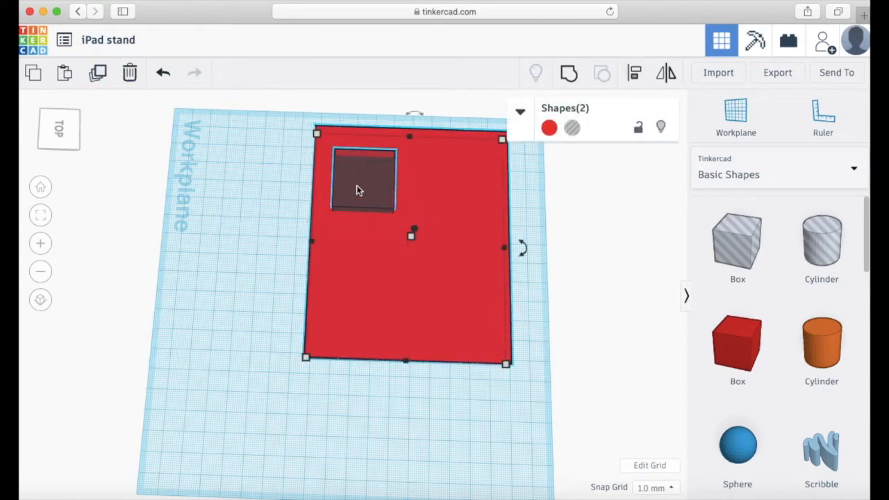
left_click(643, 74)
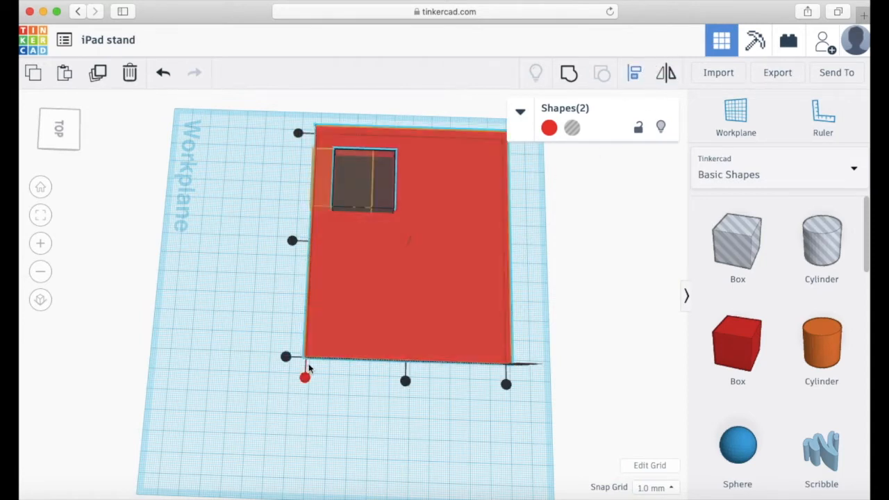
left_click(304, 378)
left_click(286, 357)
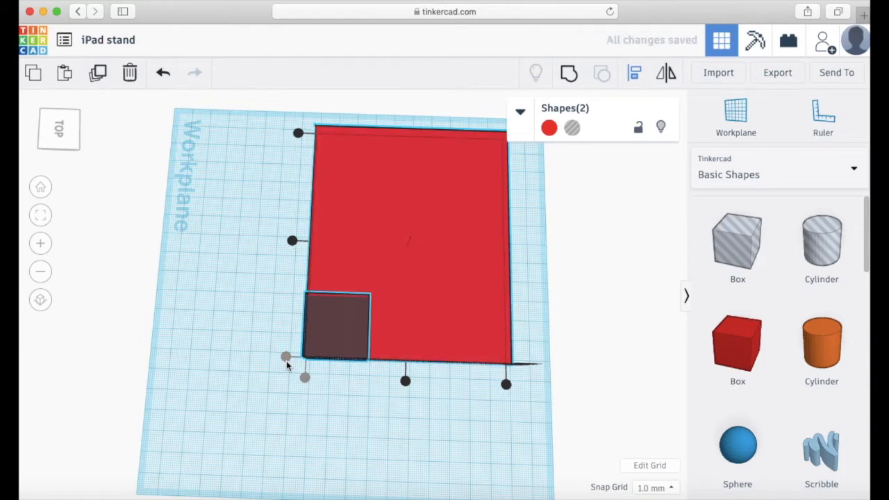
left_click(343, 419)
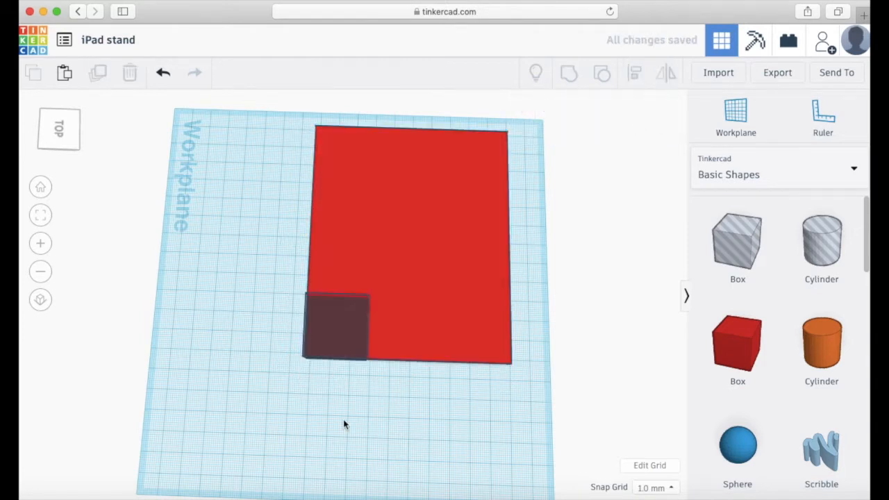
- Move the square hole 10 mm inward from both slab edges that meet at that corner
left_click(340, 326)
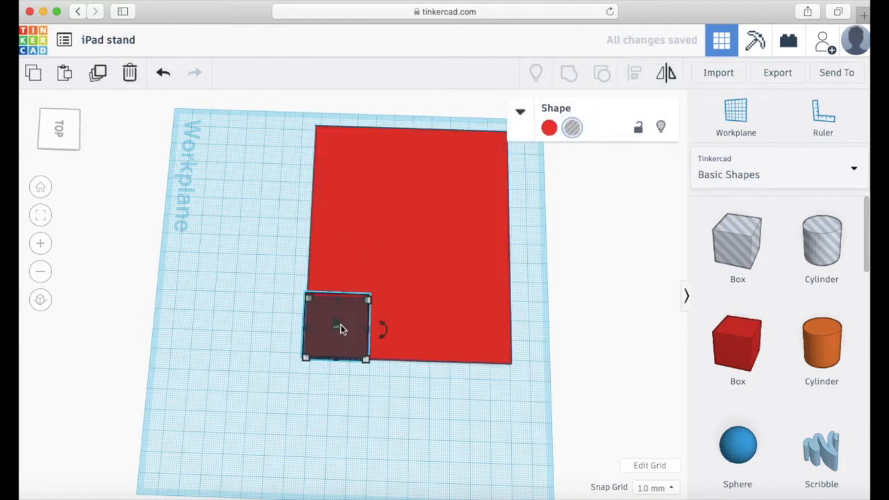
key("Right")
key("Right")
key("Right")
key("Right")
key("Right")
key("Right")
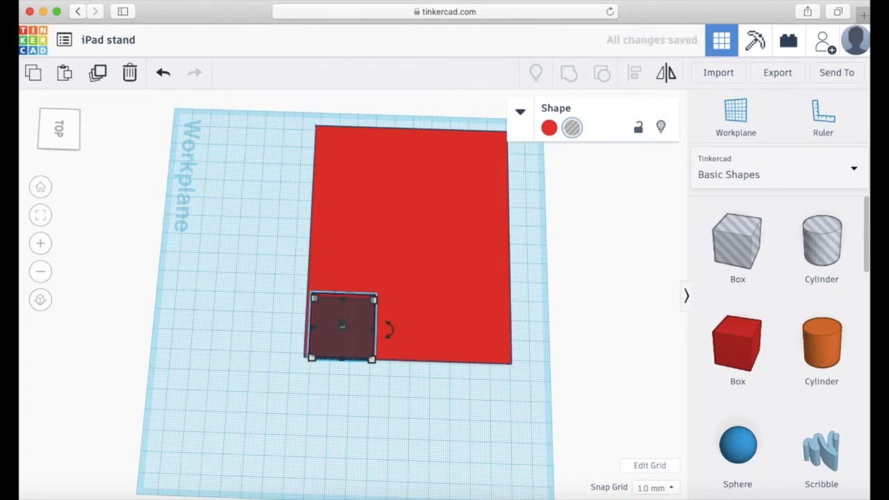
key("Right")
key("Up")
key("Up")
key("Up")
key("Up")
key("Up")
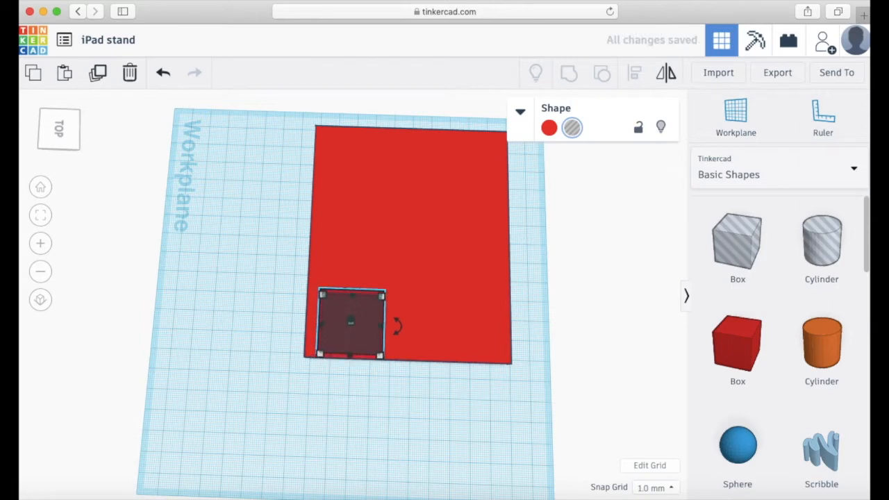
key("Up")
key("Up")
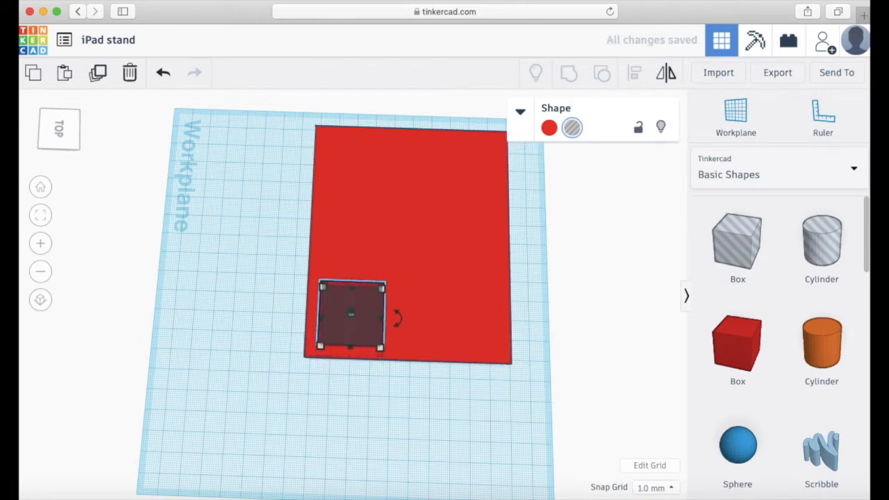
left_click(98, 72)
key("Up")
key("Up")
key("Up")
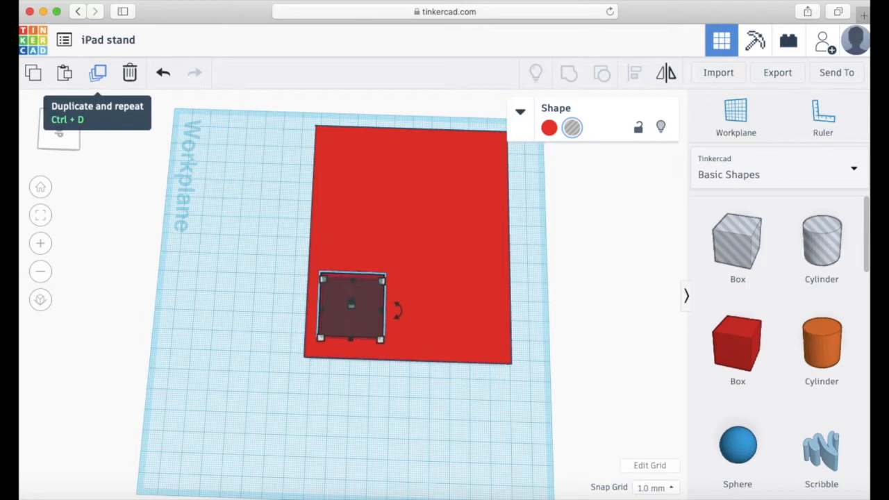
key("Right")
key("Right")
key("Right")
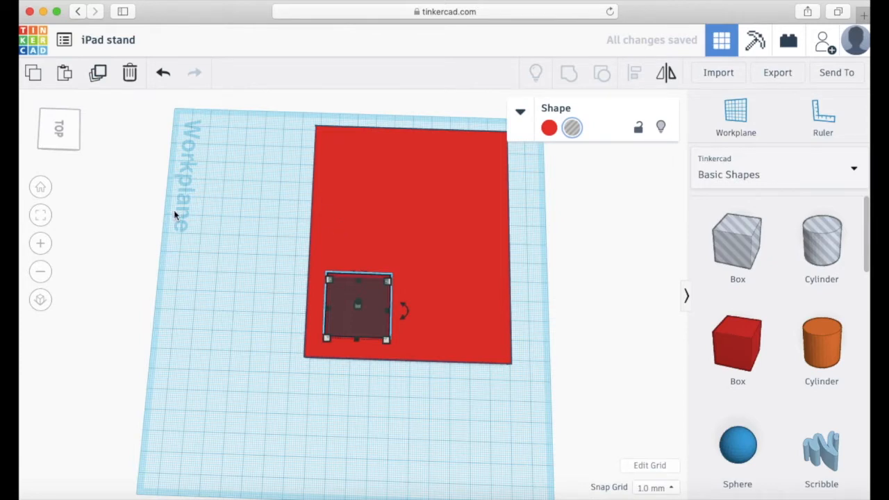
- Duplicate the square hole and align the copy flush with the slab's opposite side edge
left_click(100, 75)
left_click(454, 250, "shift")
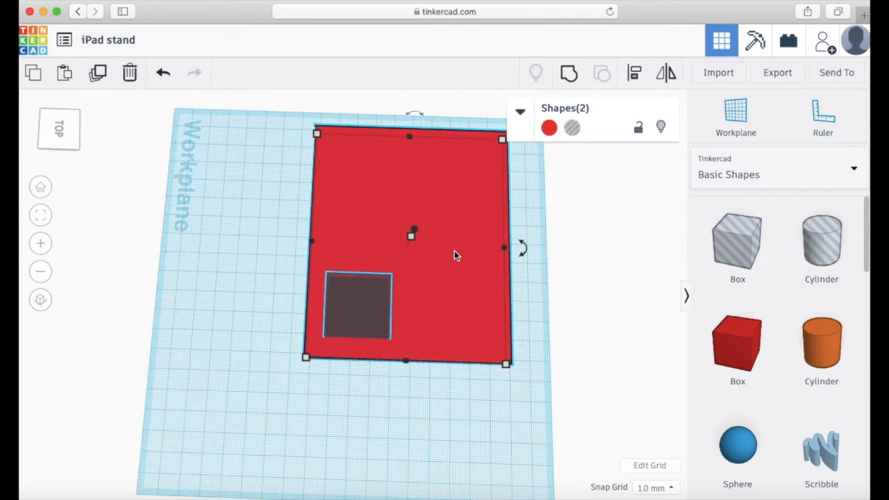
left_click(636, 72)
left_click(506, 384)
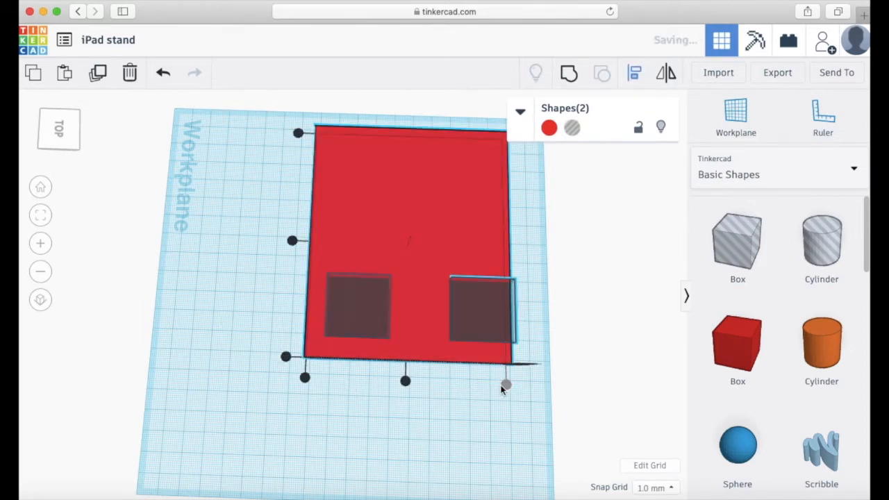
left_click(286, 357)
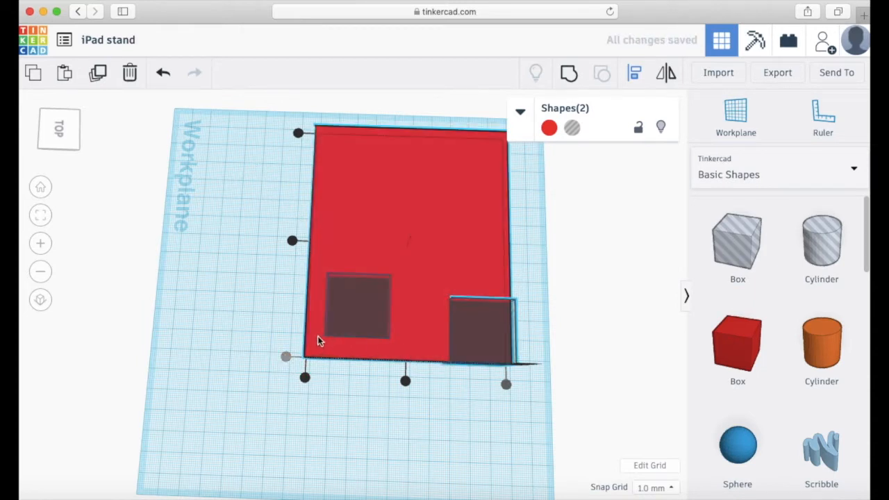
left_click(163, 73)
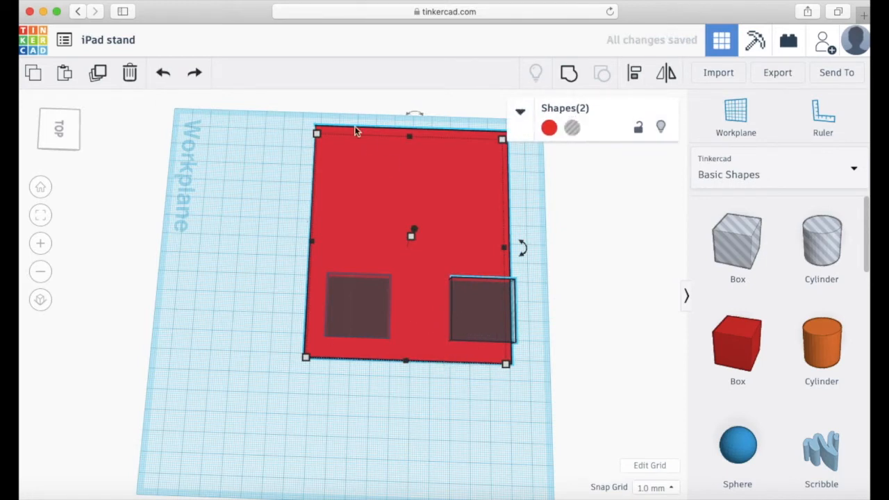
left_click(164, 74)
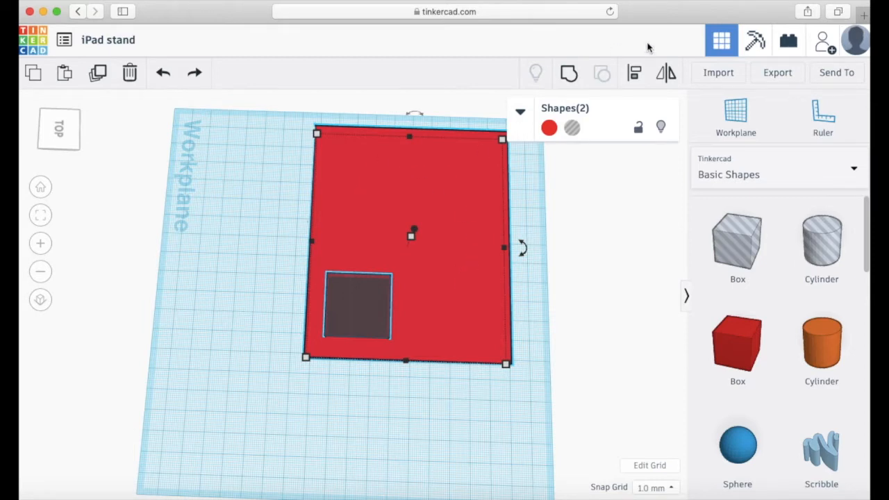
- Align the copied square hole flush with the slab's opposite side edge again
left_click(635, 73)
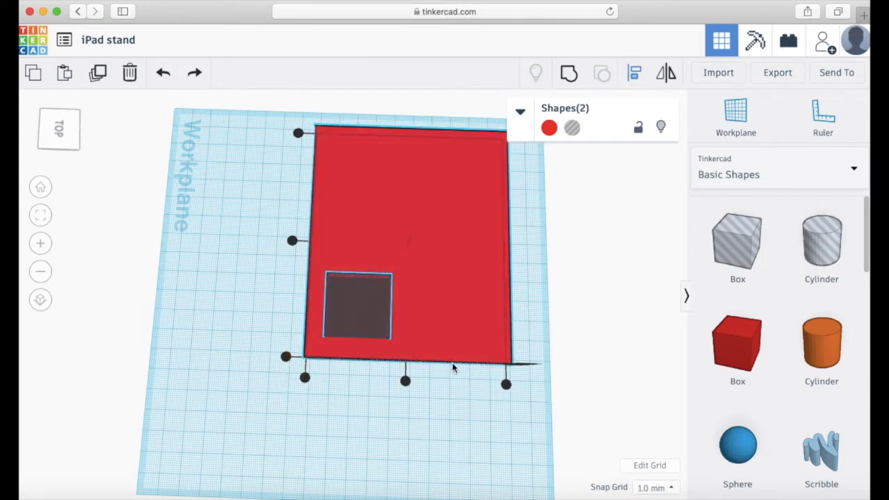
left_click(505, 386)
left_click(528, 294)
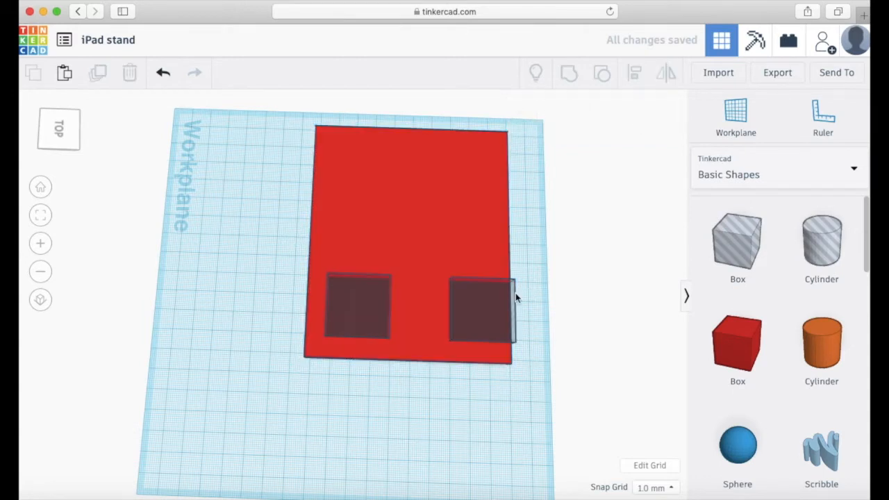
- Move the copied square hole 10 mm inward from the slab's side edge
left_click(493, 308)
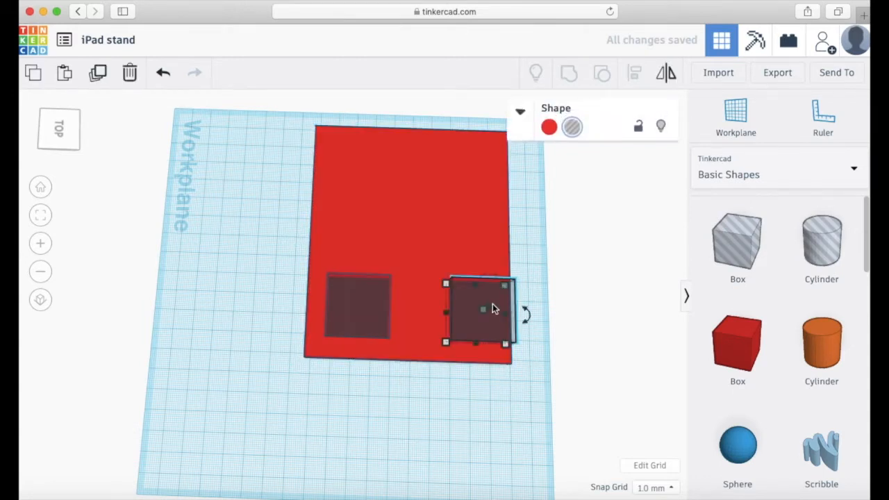
key("Left")
key("Left")
key("Left")
key("Left")
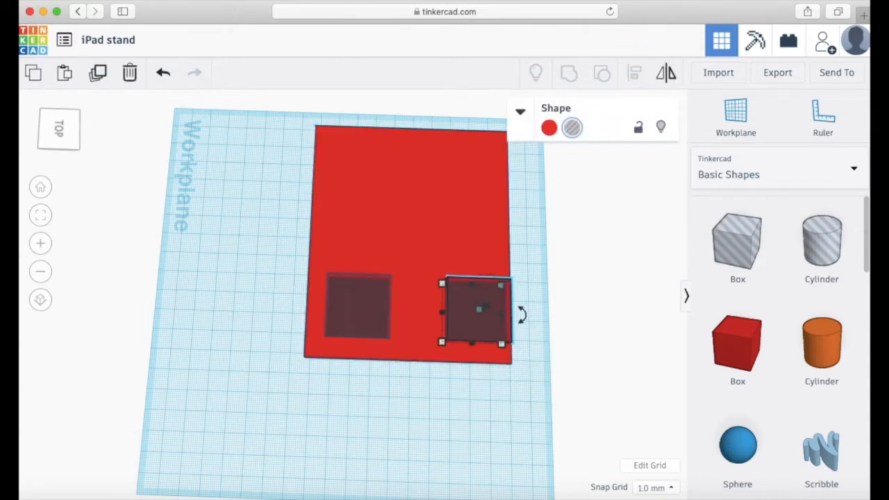
key("Left")
key("Left")
key("Left")
key("Left")
key("Left")
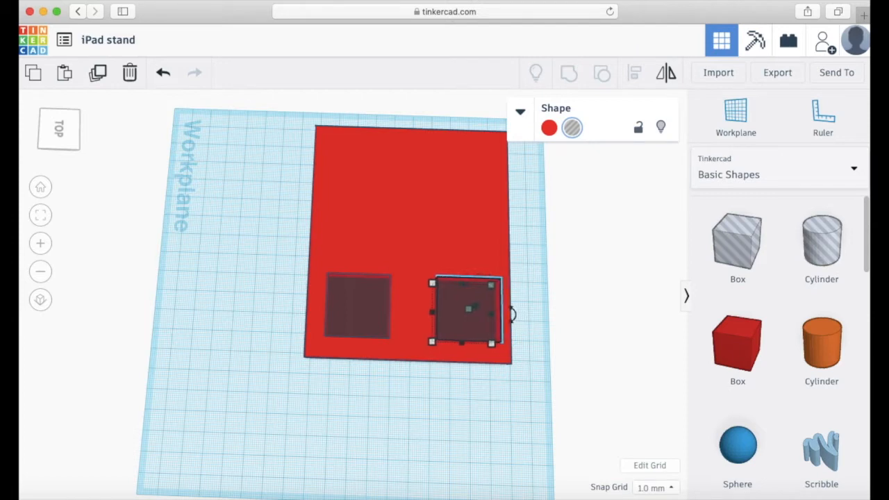
key("Left")
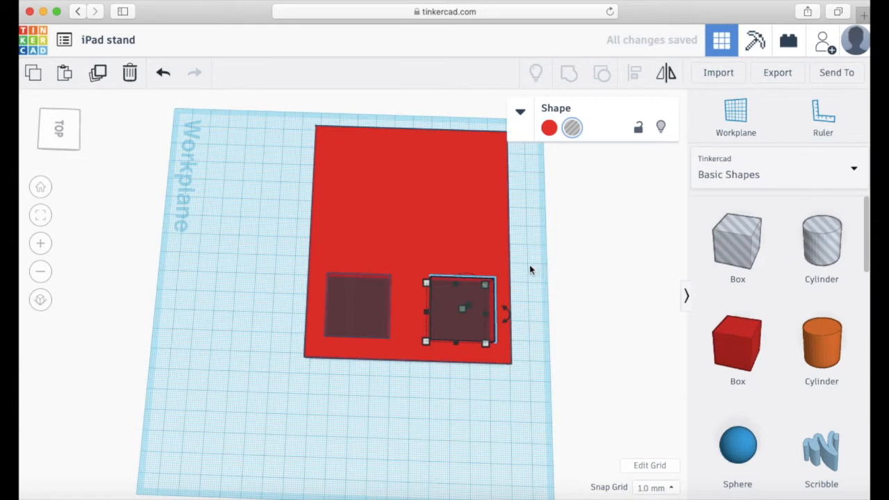
- Duplicate the two square holes together in place
left_click(450, 312, "shift")
left_click(364, 305)
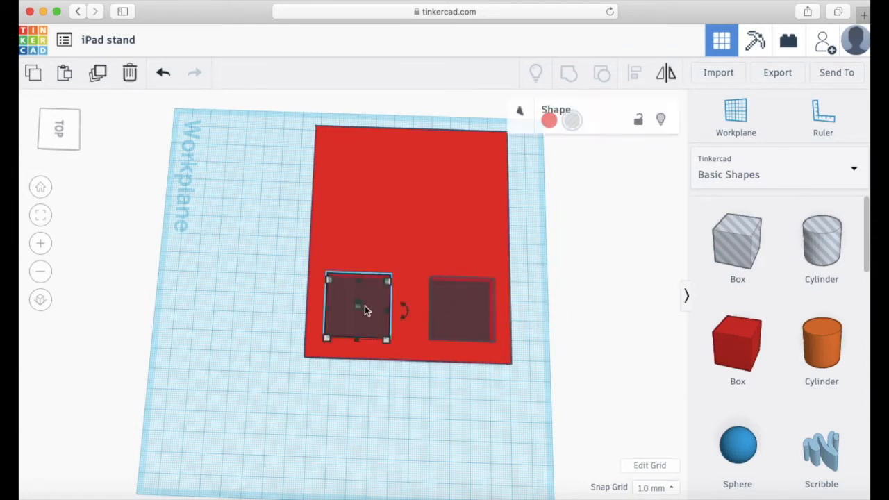
left_click(465, 304, "shift")
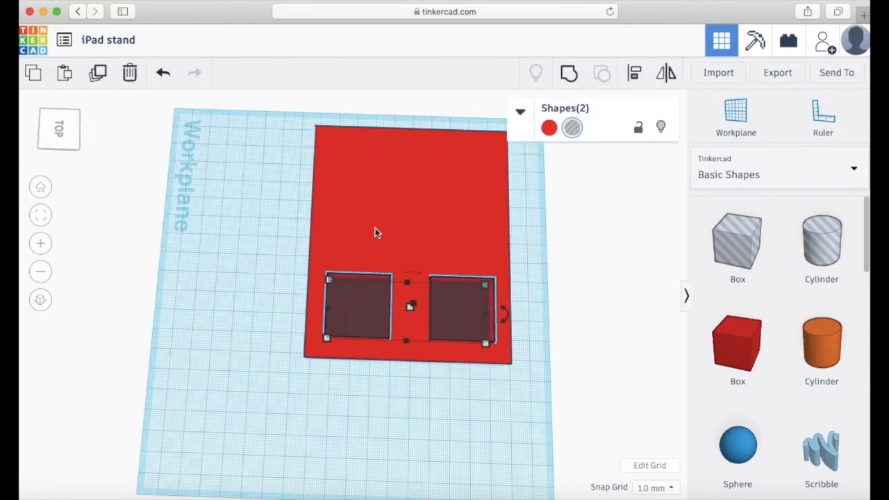
left_click(98, 74)
left_click_drag(351, 311, 357, 184, "alt")
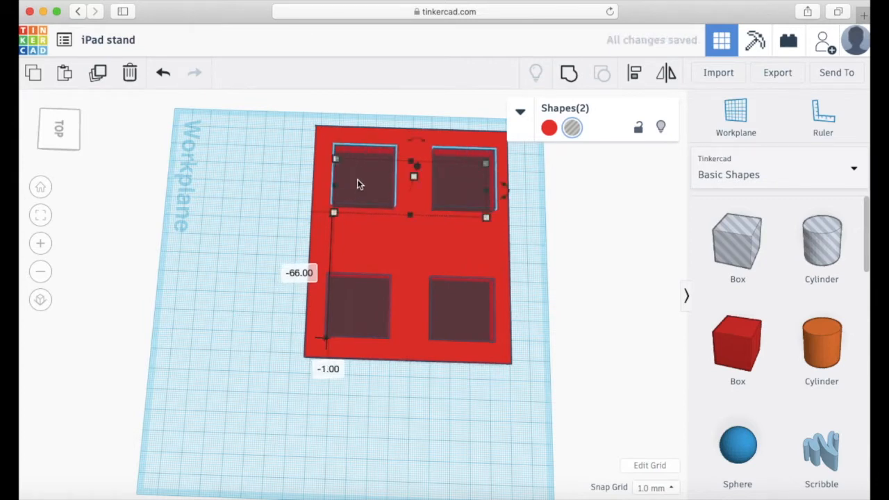
left_click(159, 73)
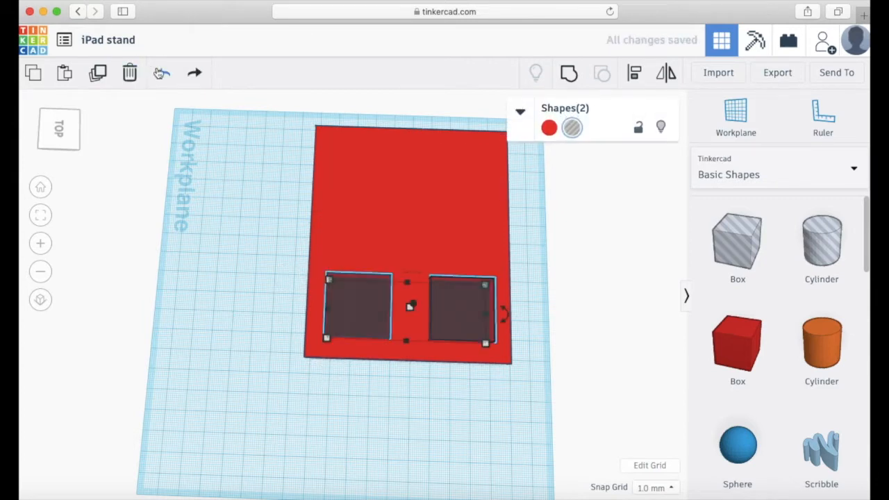
left_click(671, 73)
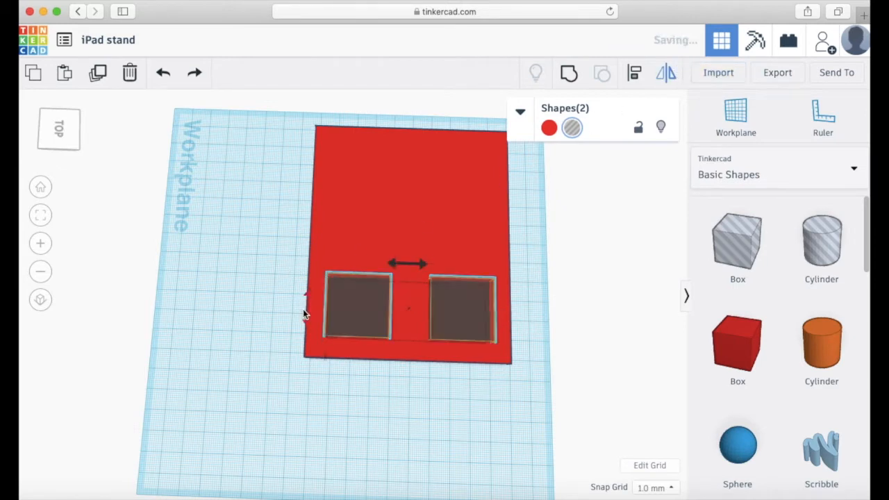
left_click(303, 314)
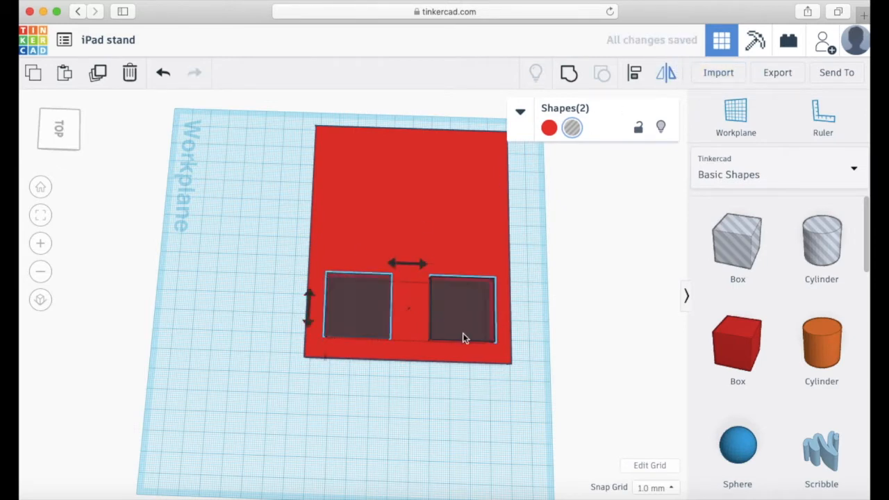
left_click_drag(451, 305, 458, 261, "alt")
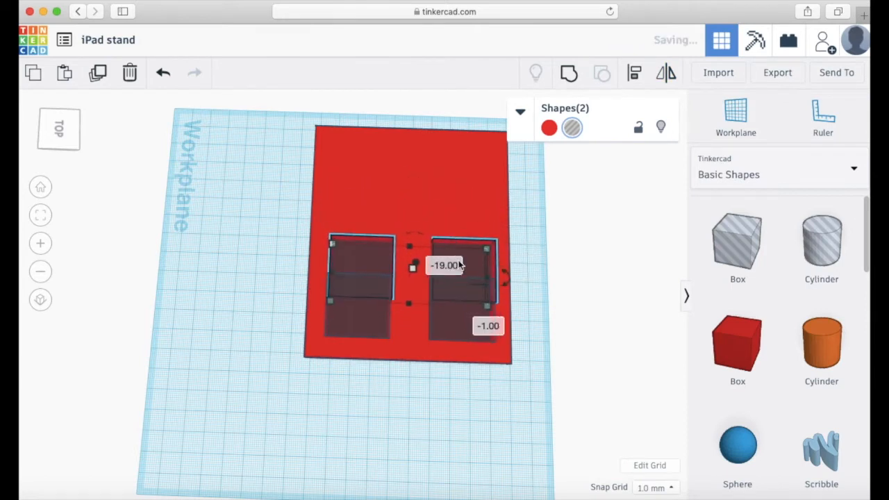
left_click(165, 78)
left_click(637, 82)
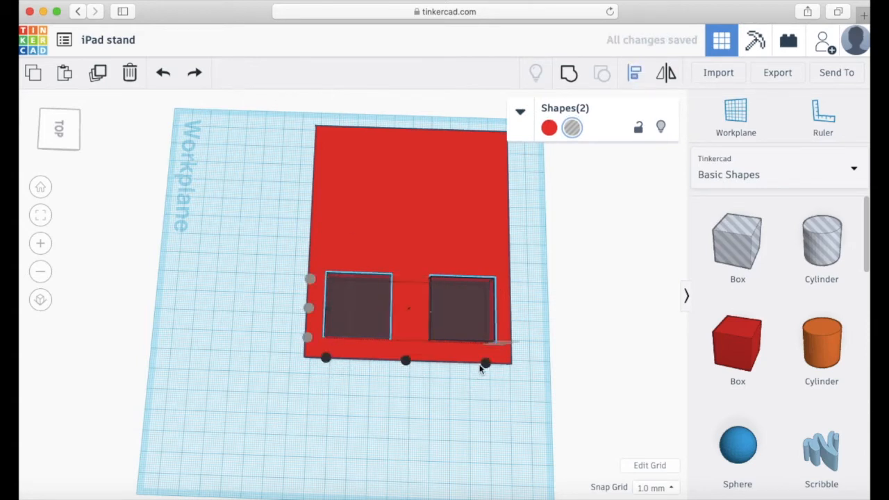
left_click(464, 312)
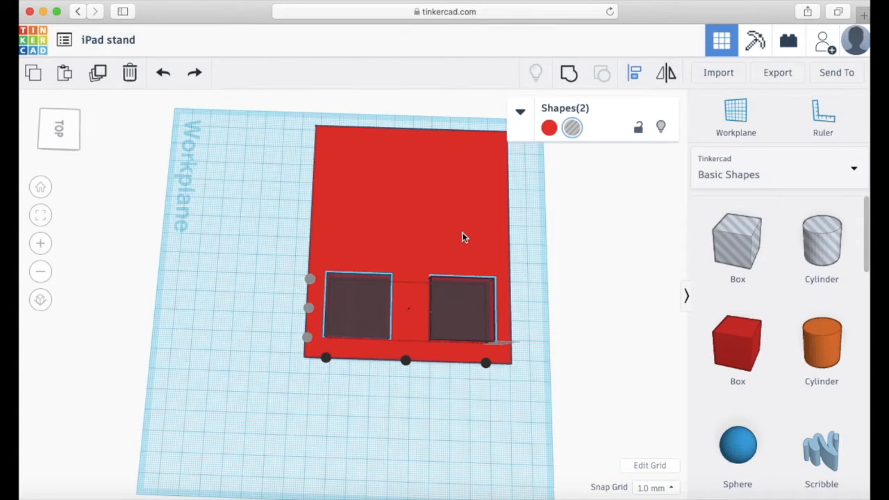
left_click(528, 255)
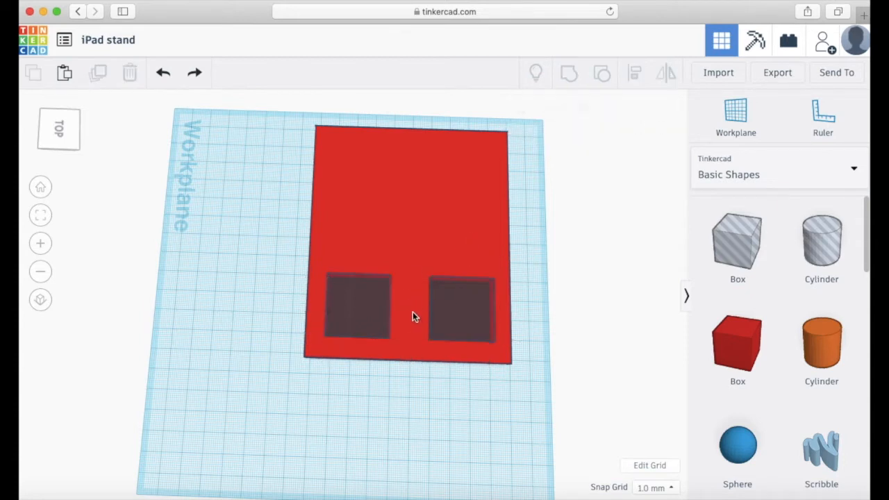
left_click_drag(455, 308, 453, 302)
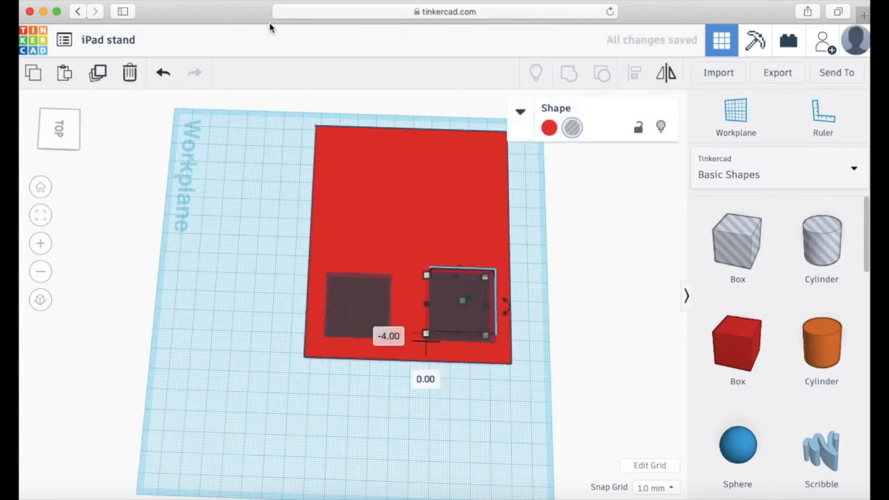
left_click(162, 75)
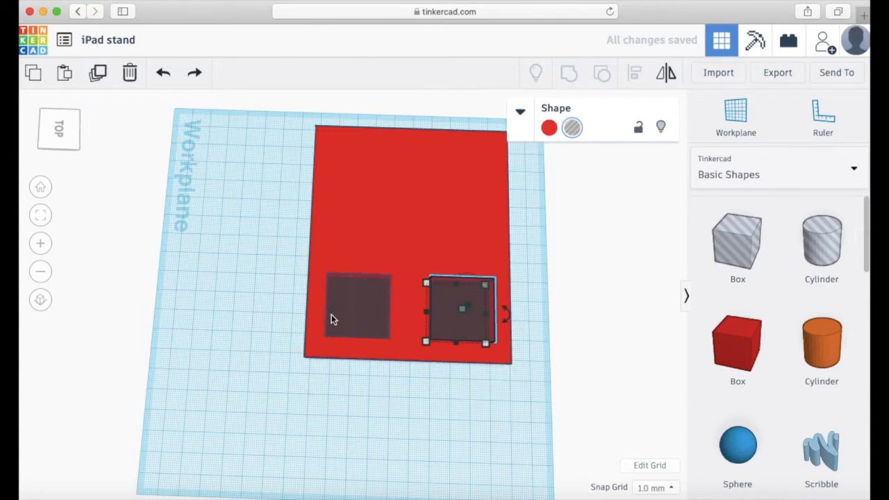
- Move the duplicated pair of square holes along the slab until they are flush with its far edge
left_click(360, 314, "shift")
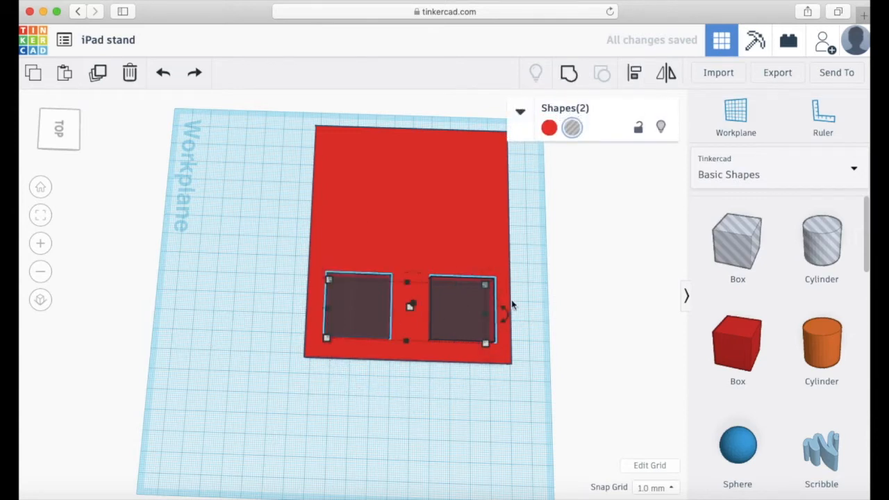
left_click_drag(451, 308, 455, 266)
key("Up")
key("Up")
key("Up")
key("Up")
key("Up")
key("Up")
key("Up")
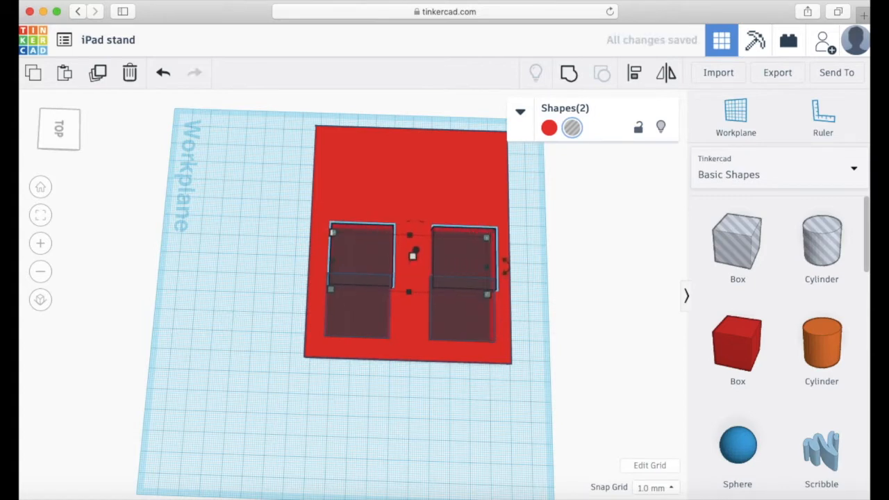
key("Up")
key("Up")
key("Up")
key("Up")
key("Up")
key("Up")
key("Up")
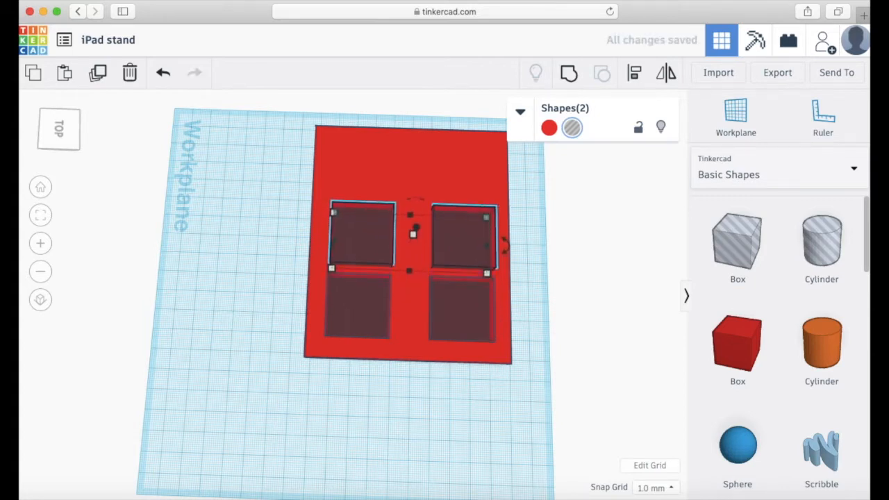
key("Up")
key("Up")
key("Up")
key("Up")
key("Up")
key("Up")
key("Up")
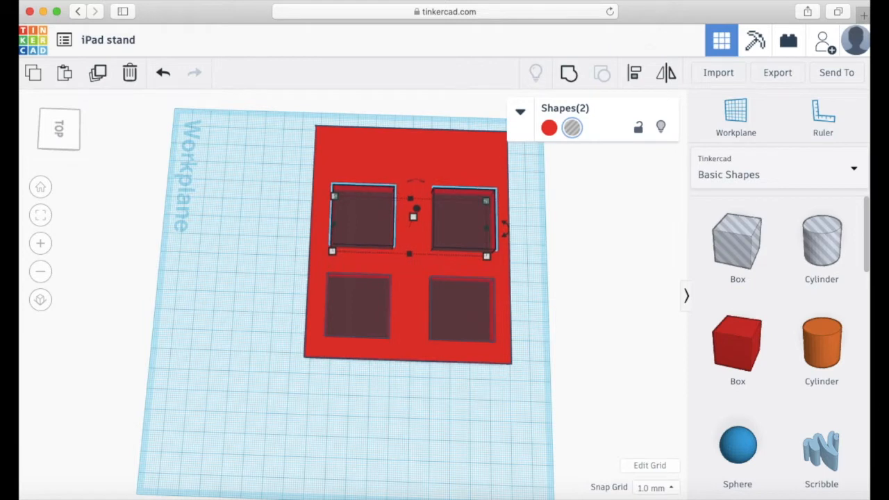
key("Up")
key("Up")
key("Up")
key("Up")
key("Up")
key("Up")
key("Up")
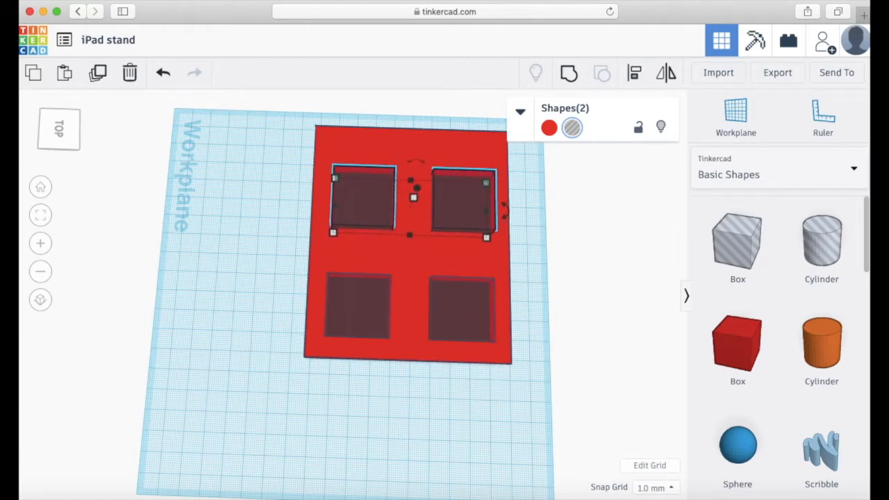
key("Up")
key("Up")
key("Up")
key("Up")
key("Up")
key("Up")
key("Up")
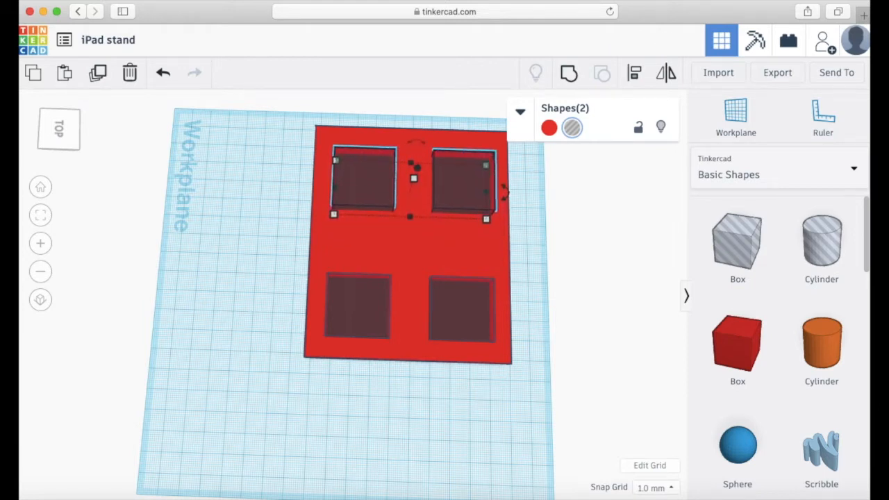
key("Up")
key("Up")
key("Up")
key("Up")
key("Up")
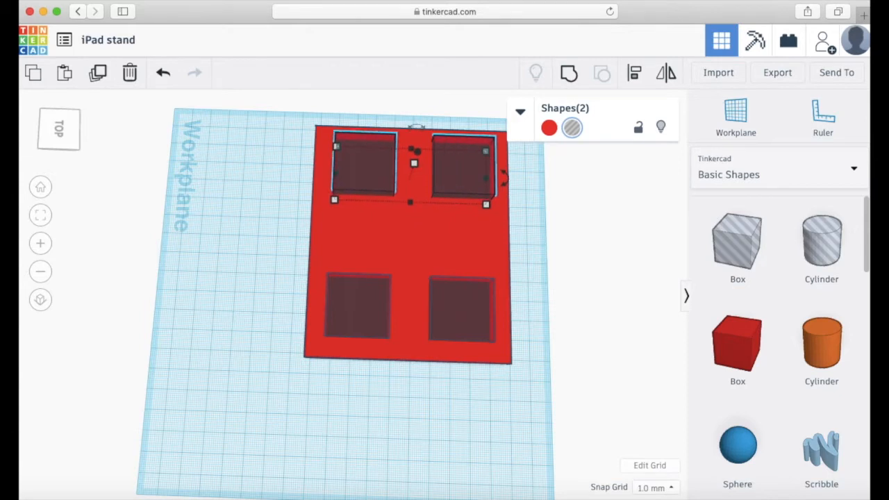
key("f")
key("Up")
key("Up")
key("Up")
key("Up")
key("Up")
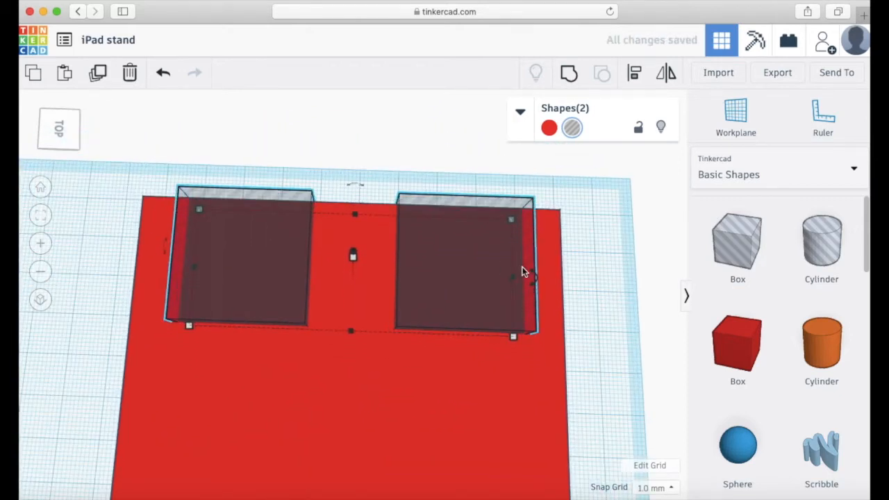
- Move the duplicated pair of square holes 10 mm inward from the slab's far edge
key("Down")
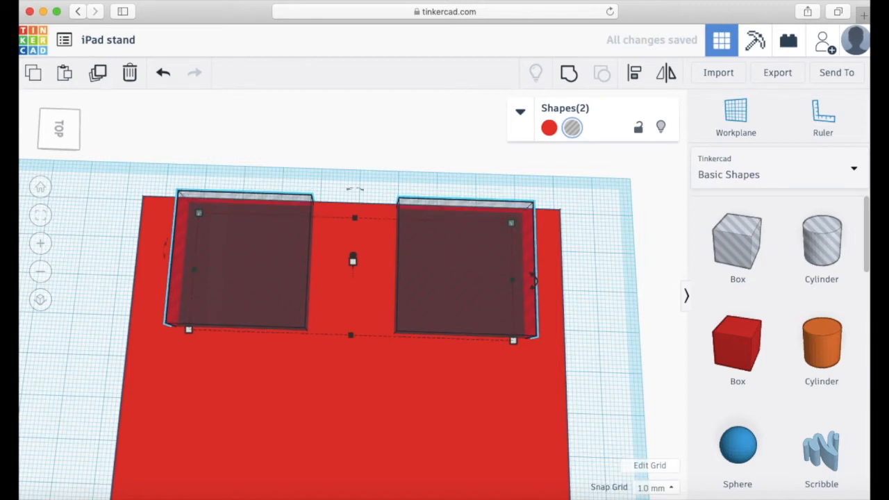
key("Down")
key("Down")
key("Down")
key("Down")
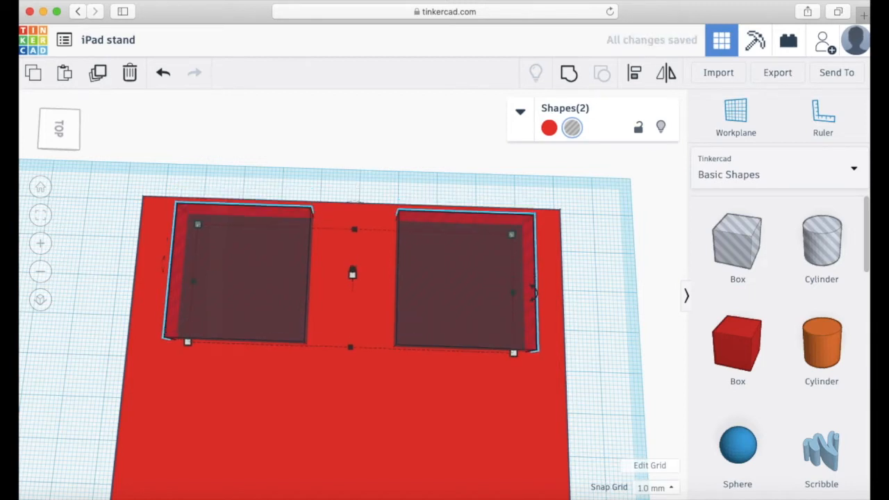
key("Down")
key("Down")
key("Down")
key("Down")
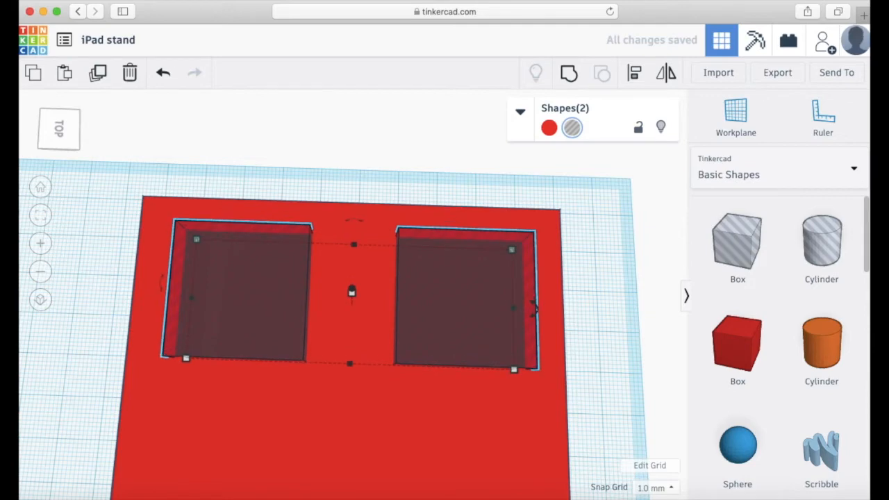
key("Down")
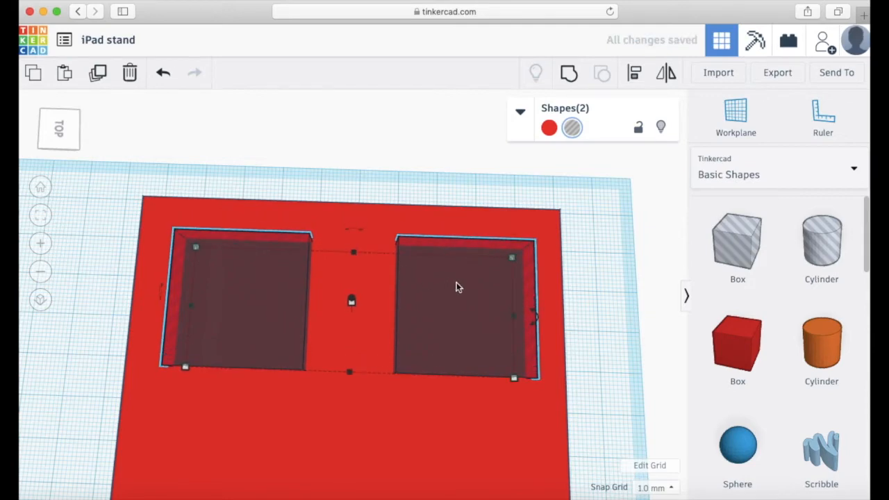
left_click(91, 232)
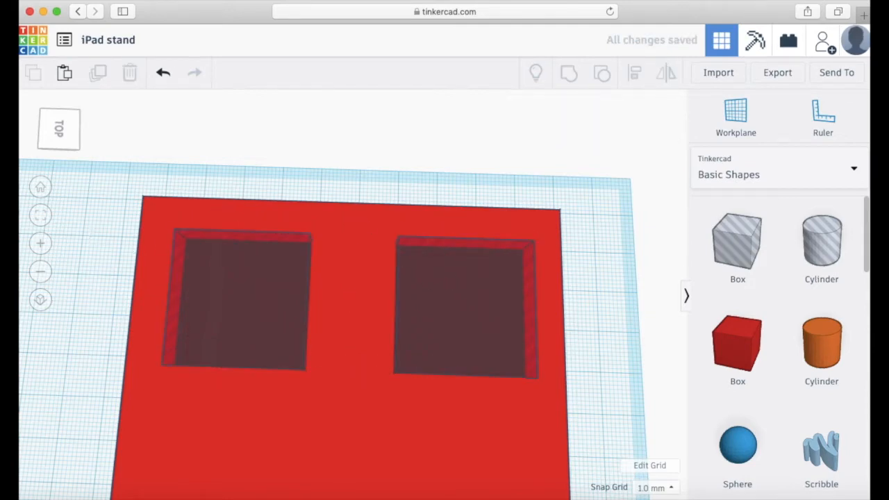
scroll(320, 488, "down", 5)
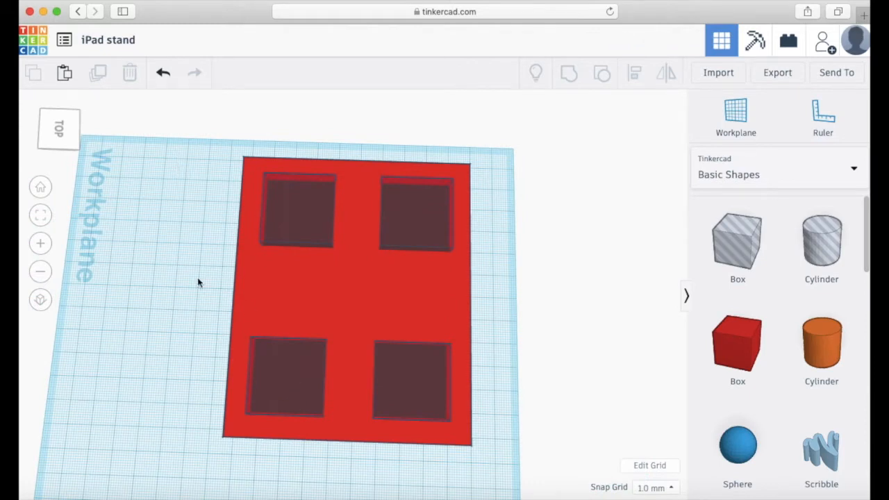
- Lengthen the near-right square hole to 40 mm along the slab's long side
left_click_drag(183, 157, 442, 464)
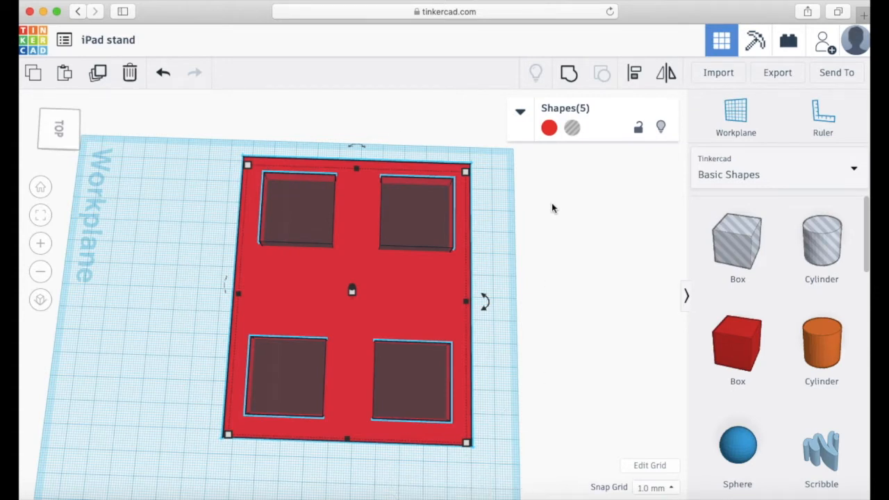
left_click(548, 384)
left_click(390, 378)
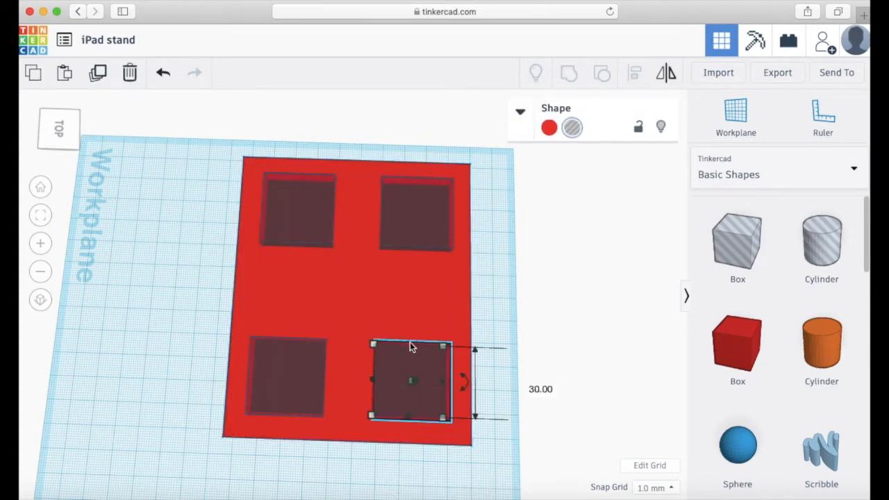
left_click(530, 387)
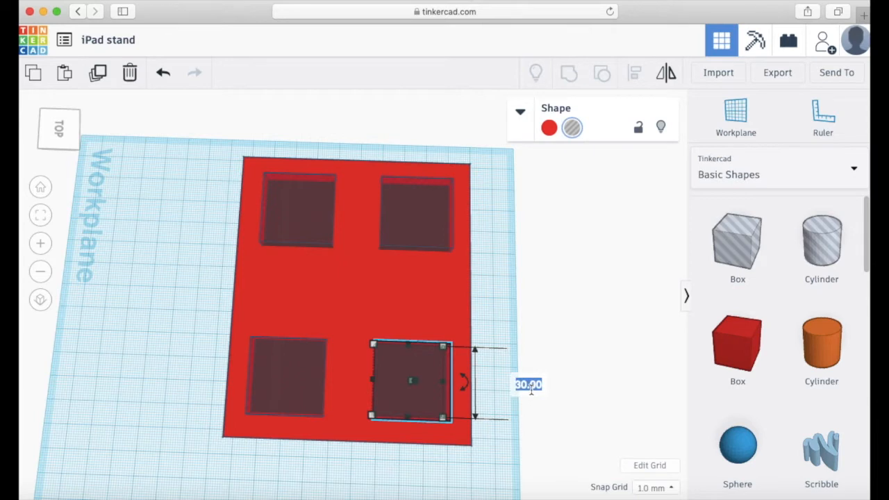
type("40")
key("Return")
- Set the near-left square hole's length to 40 mm along the slab's long side
left_click(115, 363)
left_click(285, 365)
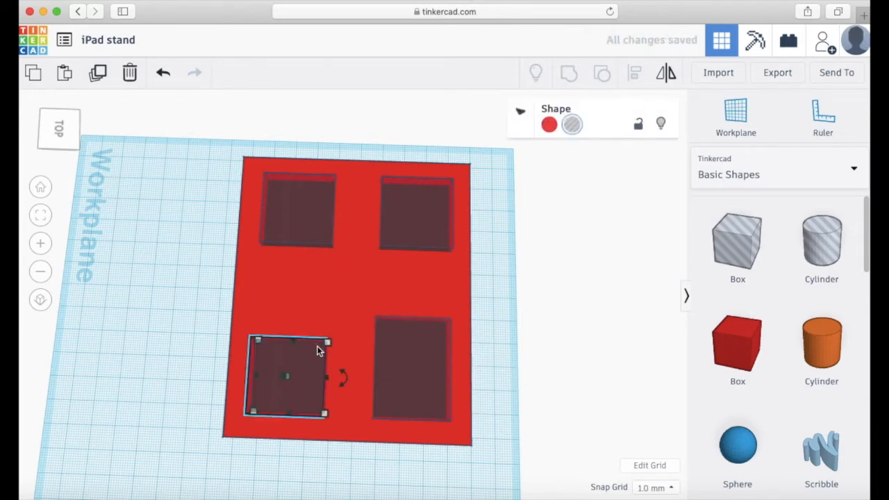
mouse_move(331, 343)
left_click(406, 387)
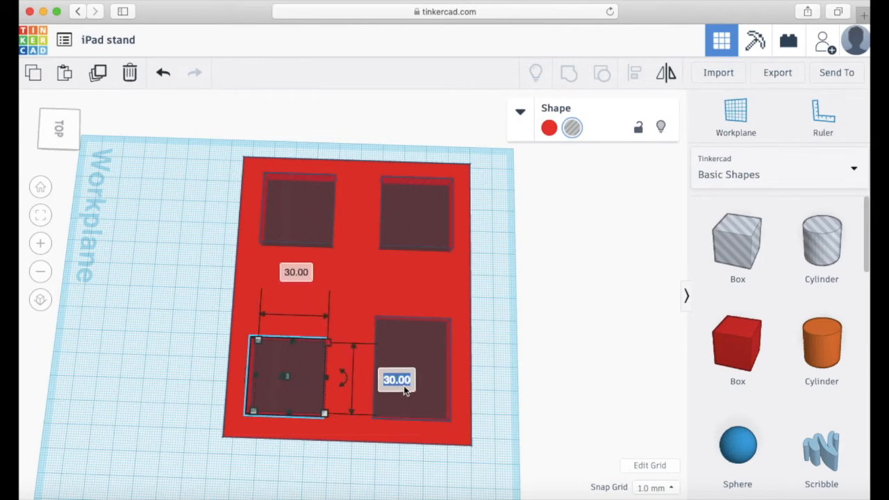
type("40")
key("Return")
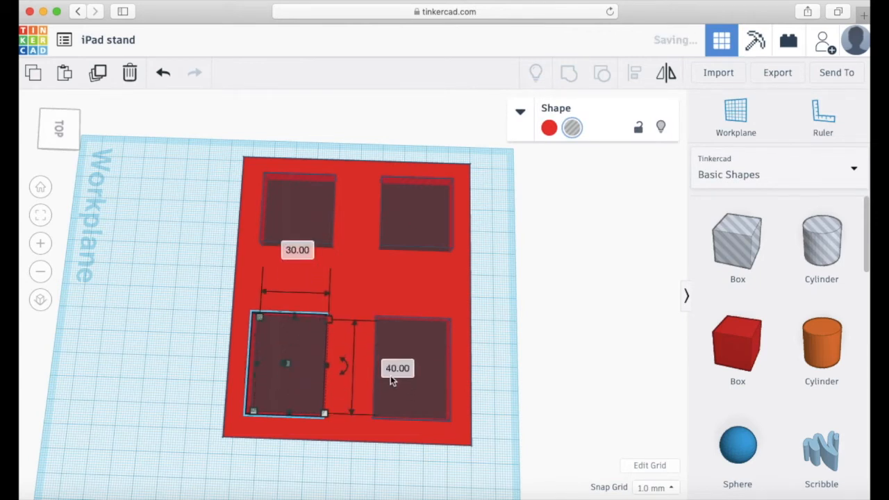
- Extend the far-left square hole toward the slab's middle to a length of 40 mm
left_click(289, 213)
mouse_move(335, 228)
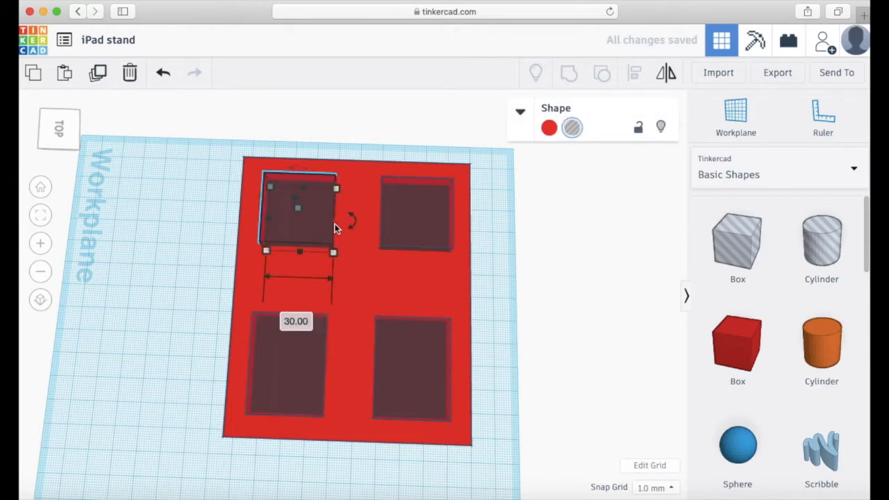
mouse_move(333, 257)
left_click(403, 223)
type("40")
key("Return")
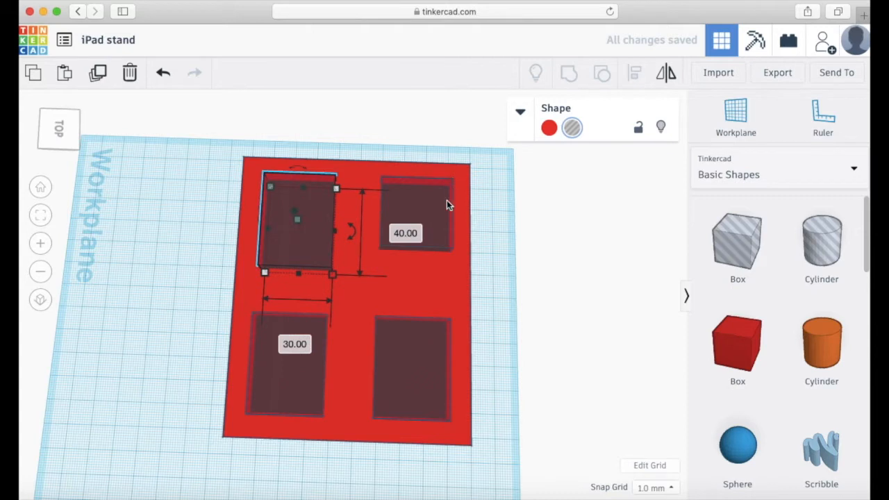
- Extend the far-right square hole toward the slab's middle to a length of 40 mm
left_click(447, 204)
mouse_move(448, 257)
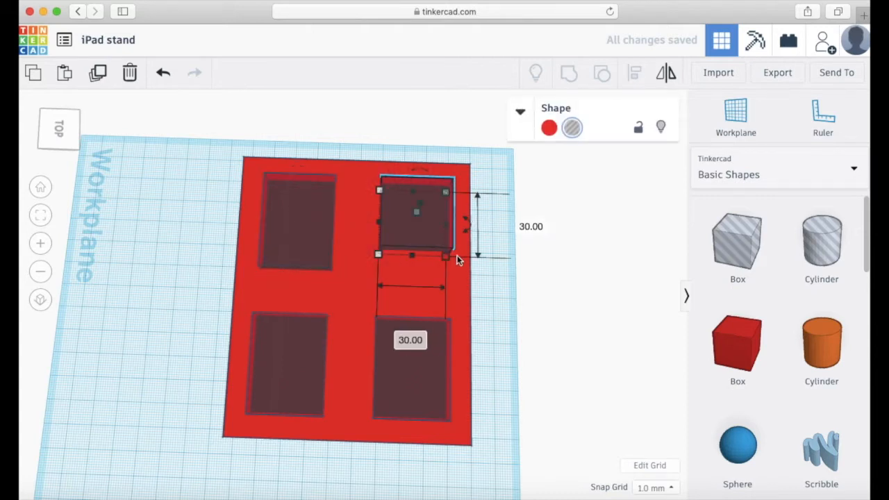
left_click(531, 226)
type("40")
key("Return")
- Group the slab with all four rectangular holes to cut the openings through it
left_click_drag(194, 148, 225, 180)
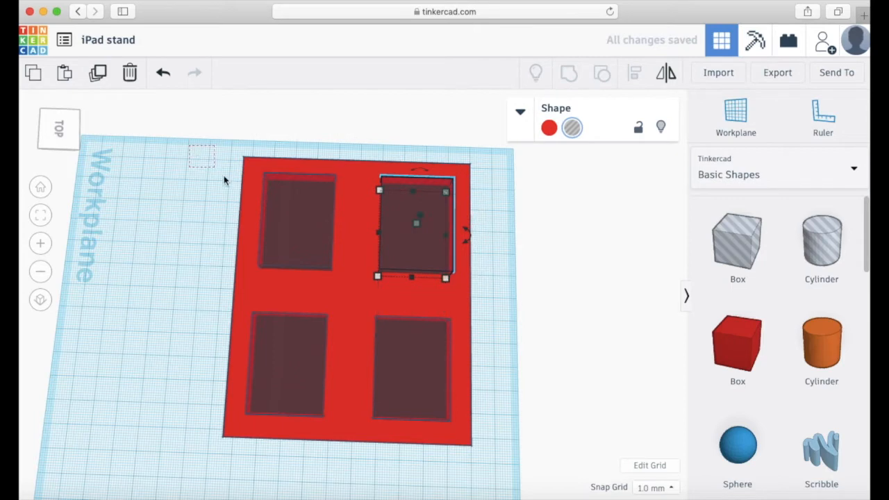
left_click_drag(419, 361, 489, 455)
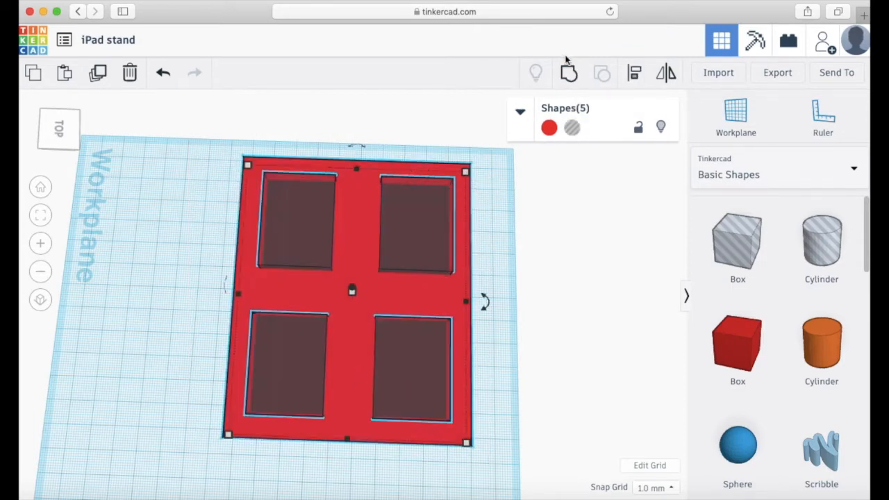
left_click(568, 76)
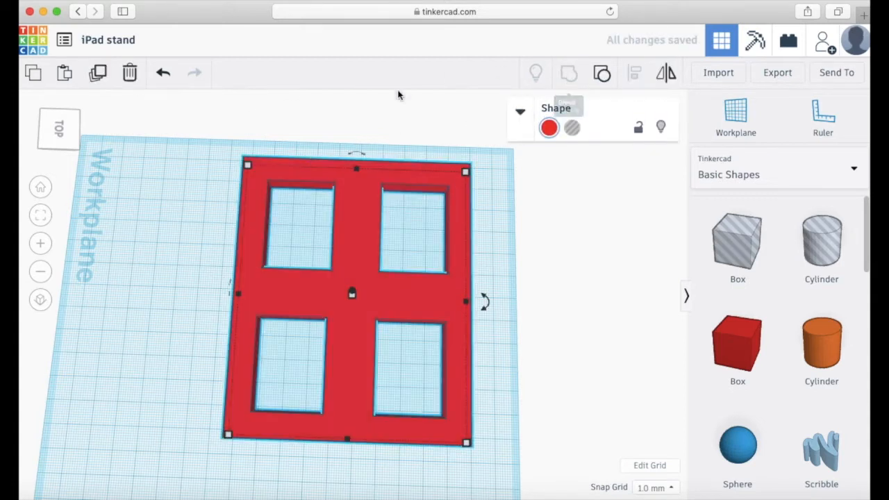
- Set the height of the grouped slab to 5 mm
left_click_drag(53, 124, 86, 121)
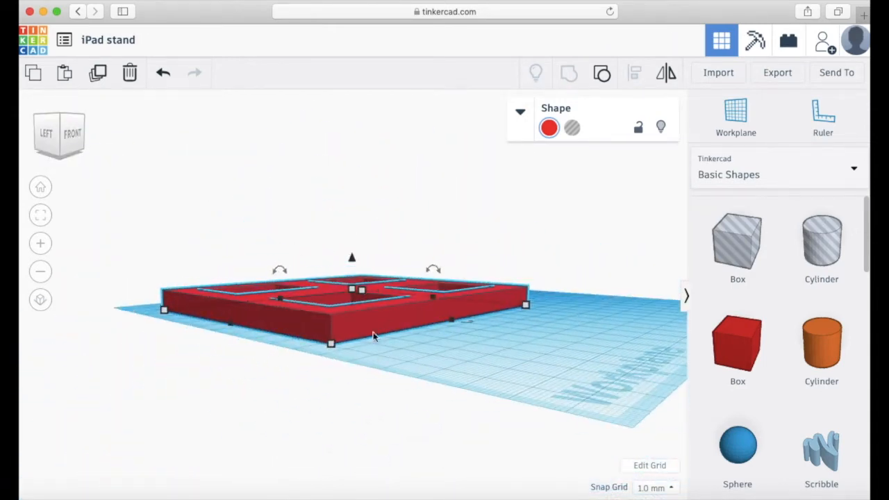
mouse_move(356, 289)
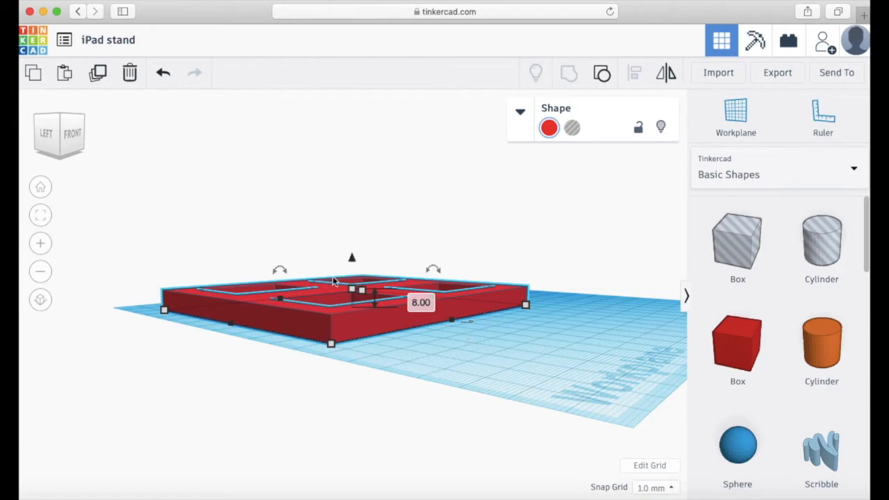
left_click(420, 300)
type("5")
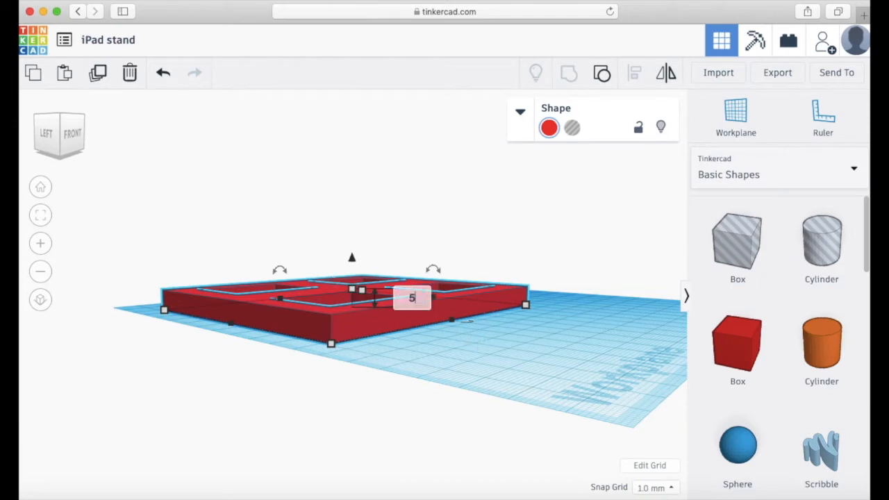
key("Return")
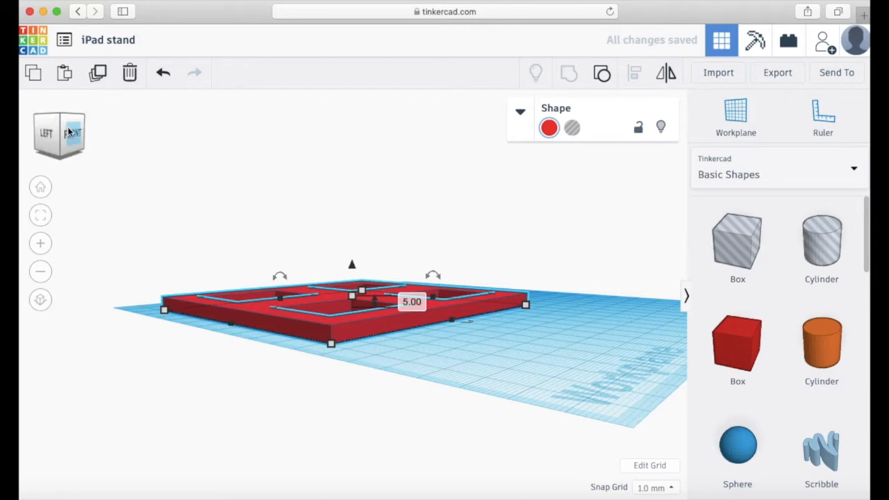
- Add a solid box to the workplane beside the slab, near one of its corners
mouse_move(67, 133)
left_mouse_down()
mouse_move(55, 135)
mouse_move(69, 155)
mouse_move(75, 147)
mouse_move(46, 133)
mouse_move(76, 148)
left_mouse_up()
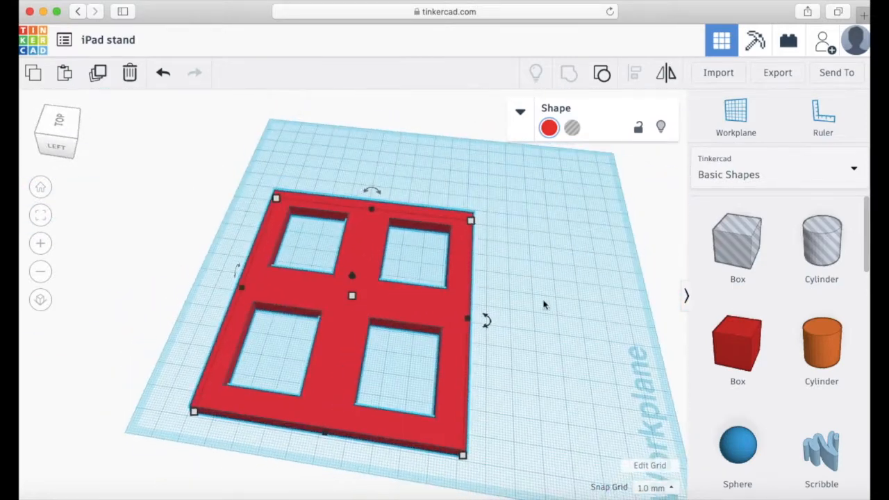
left_click(745, 341)
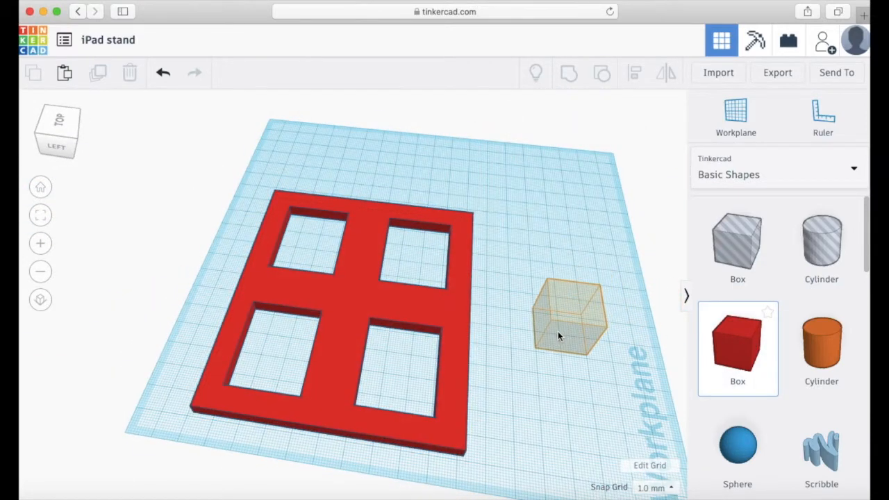
left_click(558, 336)
left_click_drag(373, 326, 420, 275)
middle_click_drag(529, 272, 490, 360)
left_click(555, 453)
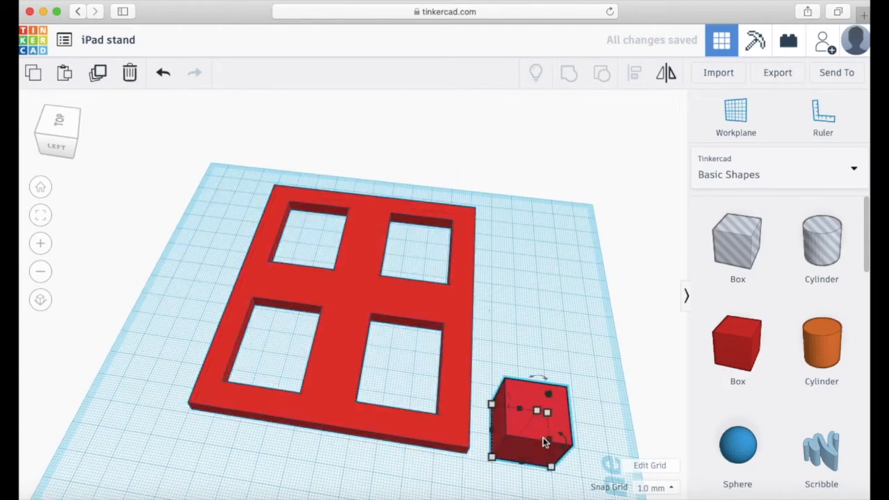
left_click_drag(535, 438, 543, 382)
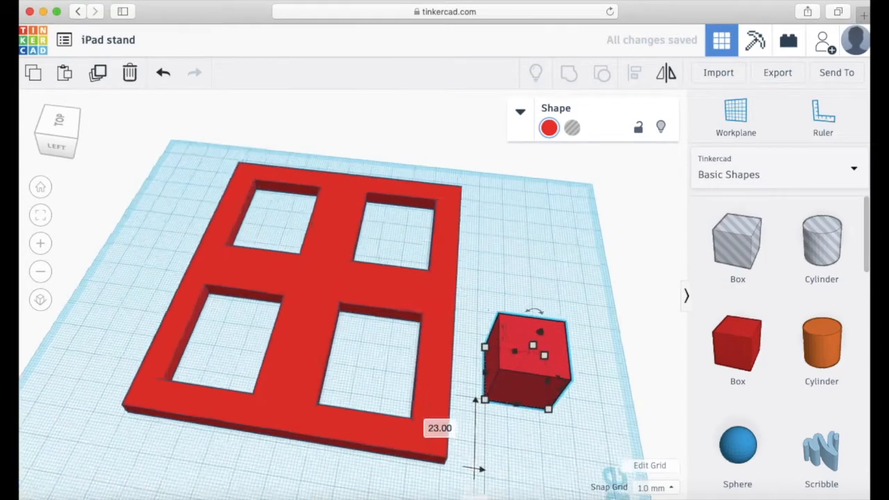
- Reduce the new box's thickness to 5 mm, keeping its other side at 20 mm
key("f")
left_click_drag(437, 453, 444, 371)
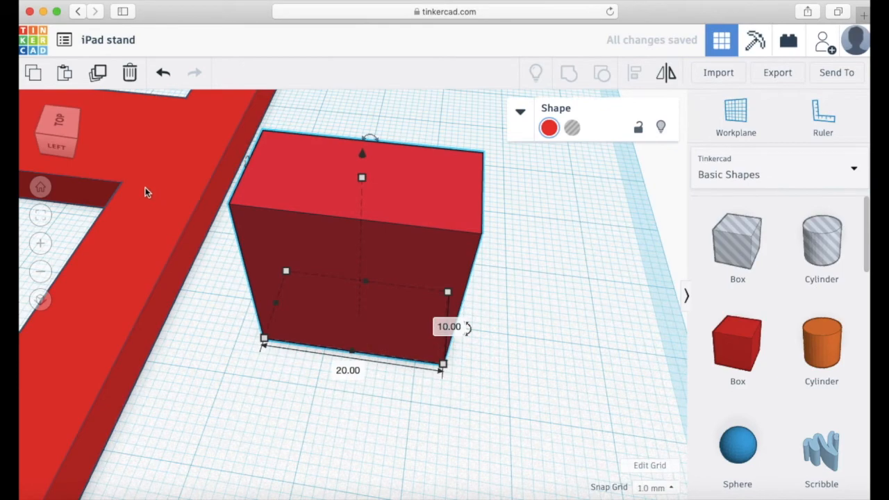
left_click(62, 149)
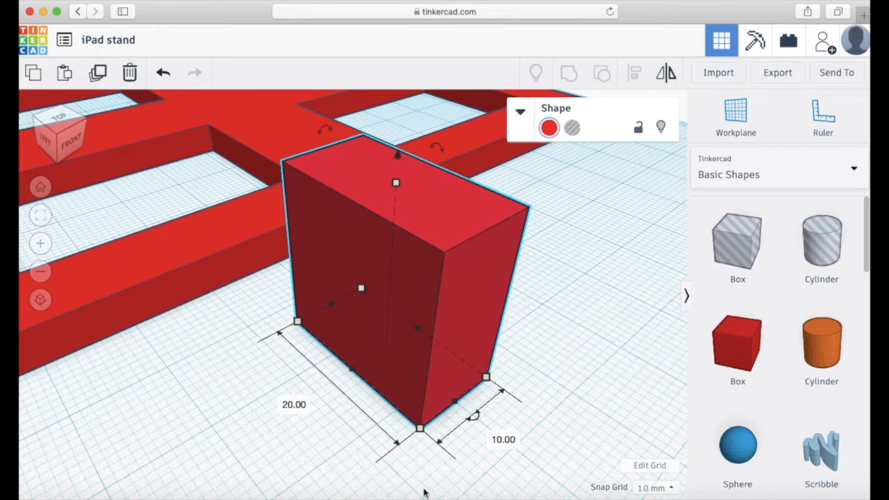
left_click(499, 439)
type("5")
key("Return")
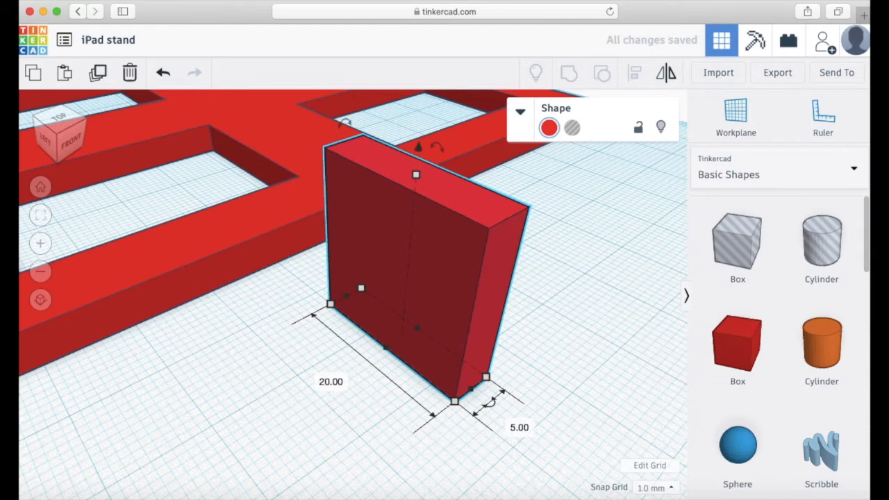
- Set the new box's thickness to 7 mm
left_click(519, 427)
type("7")
key("Return")
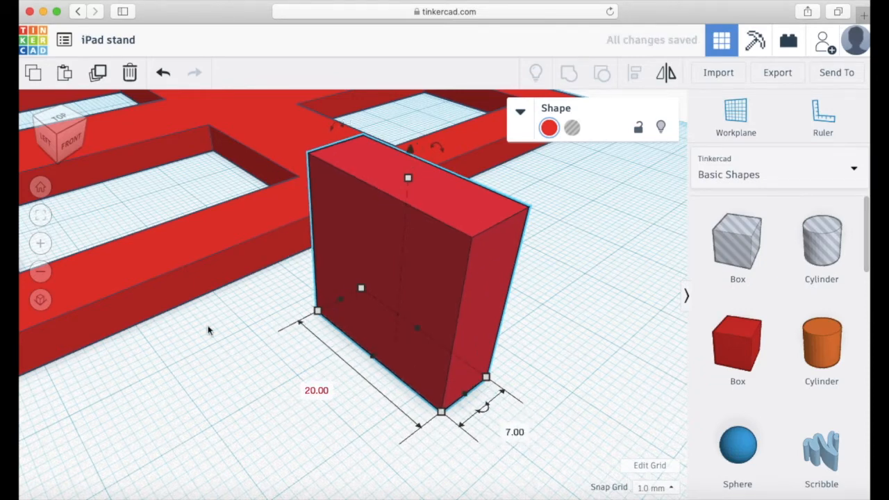
- Align the box with the slab so it is centred across the slab's width and flush with its short end edge
mouse_move(60, 162)
left_mouse_down()
mouse_move(82, 157)
mouse_move(53, 166)
left_mouse_up()
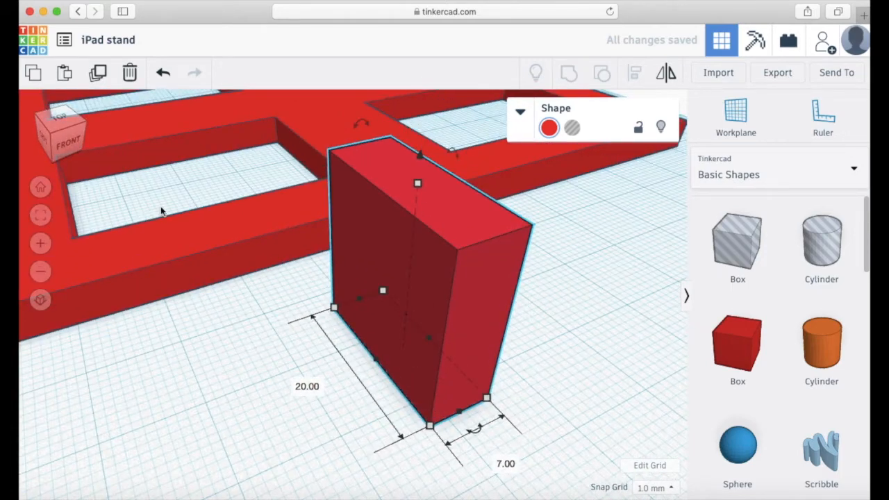
left_click(178, 238)
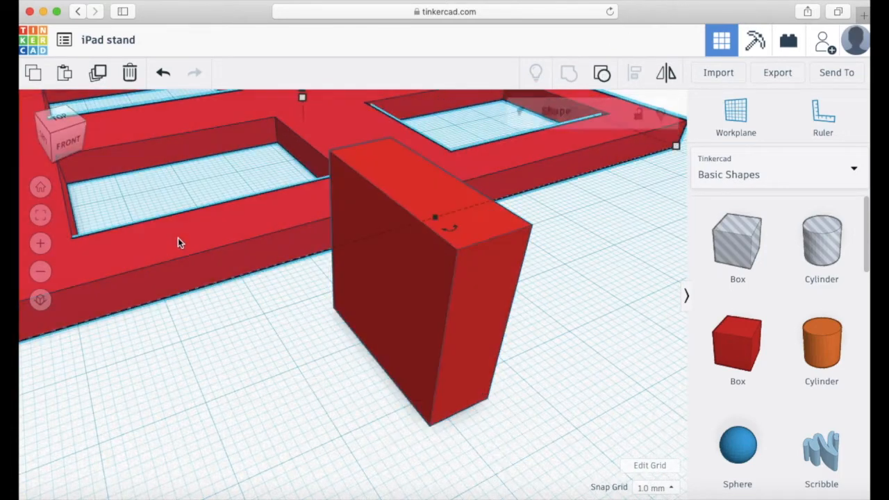
key("f")
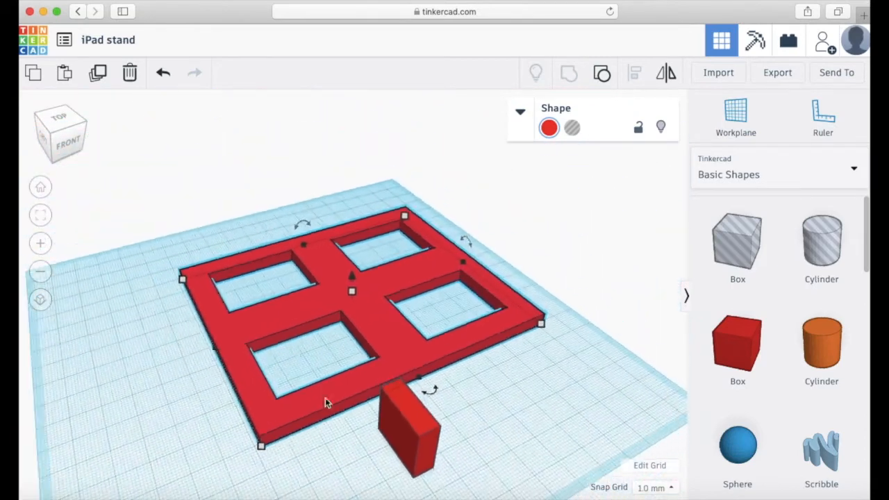
left_click(410, 409, "shift")
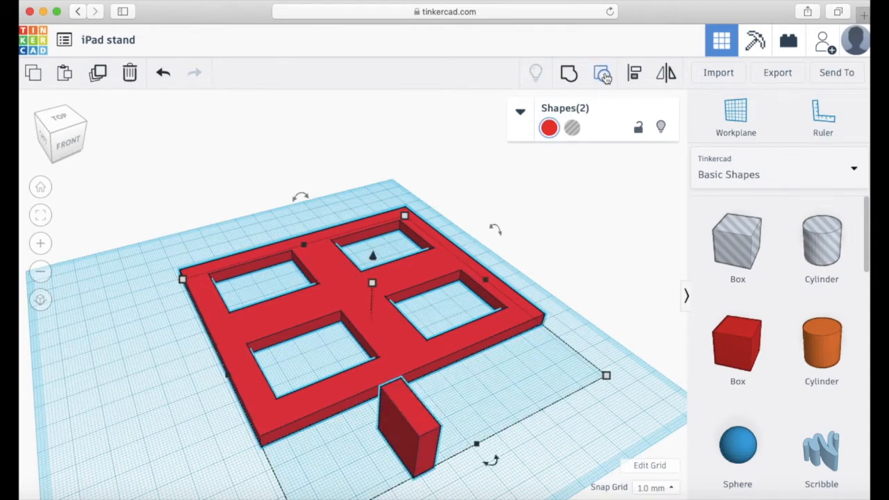
left_click(634, 72)
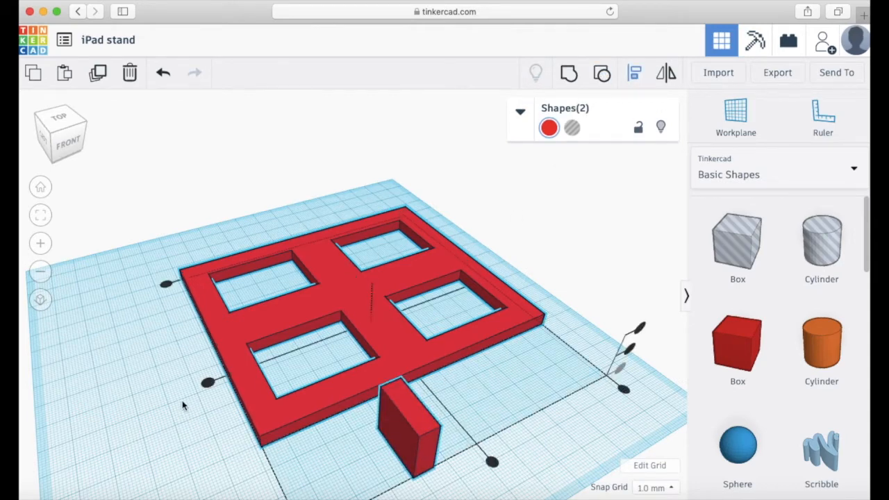
left_click(208, 382)
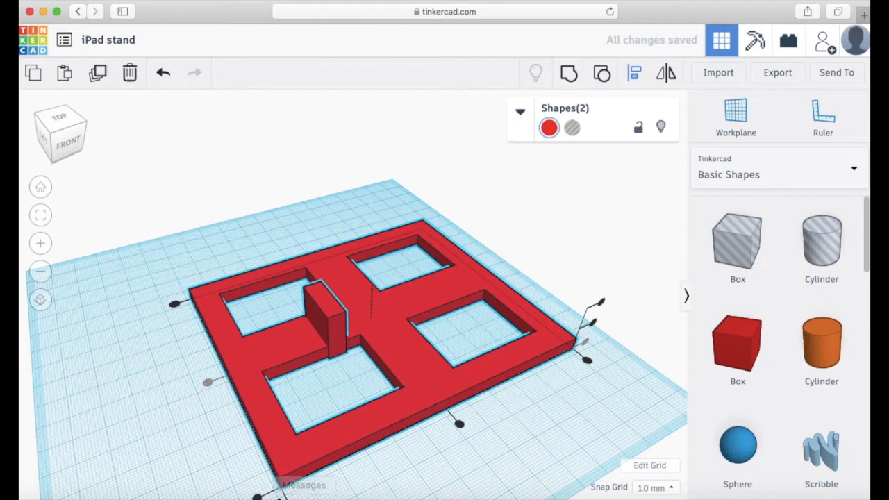
left_click(39, 196)
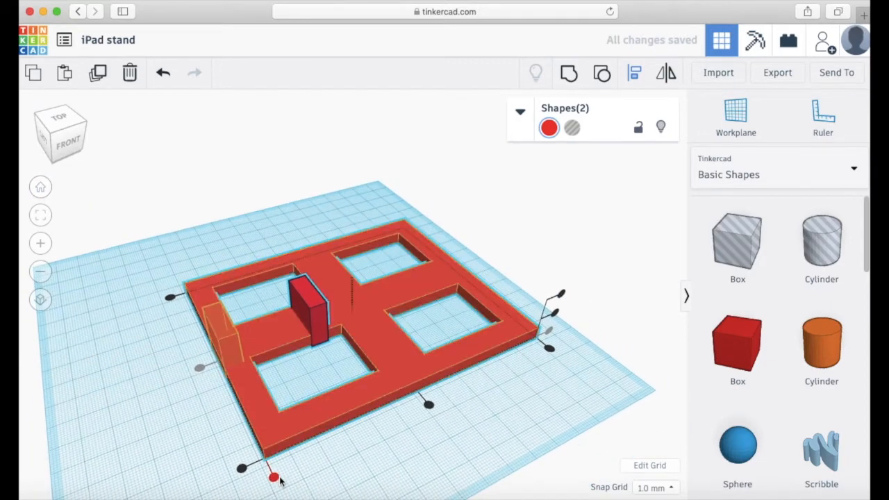
left_click(274, 479)
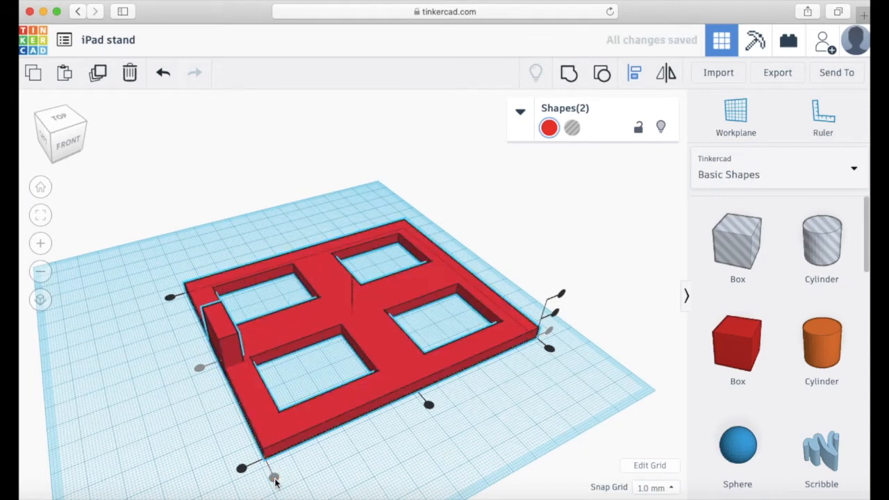
left_click(186, 425)
- Stretch the box along the slab's short end edge toward the corner to a length of about 59 mm
left_click(225, 350)
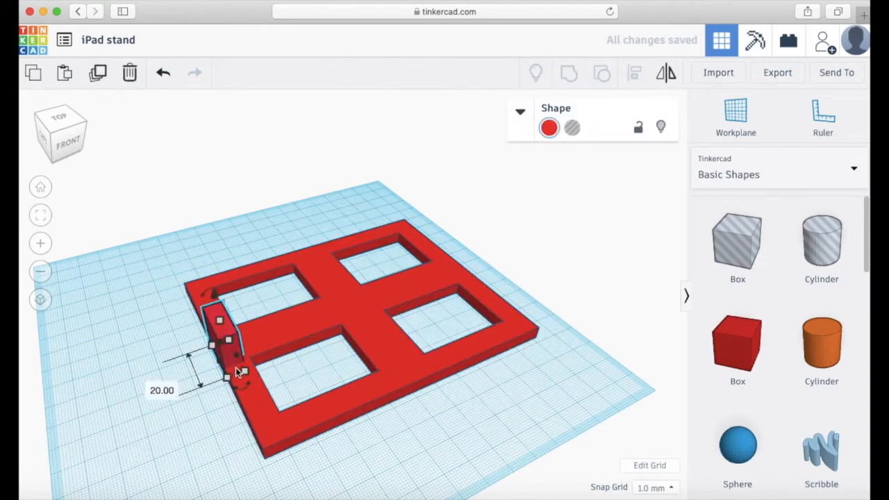
left_click_drag(236, 371, 277, 445)
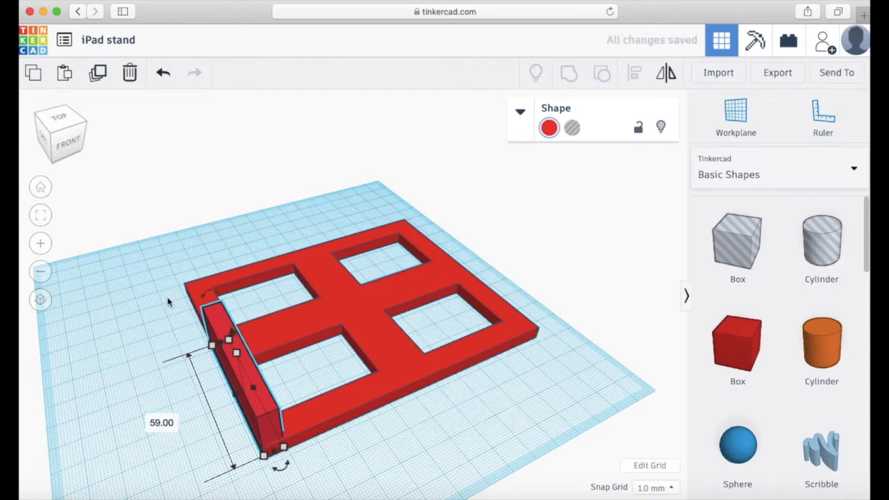
left_click(61, 132)
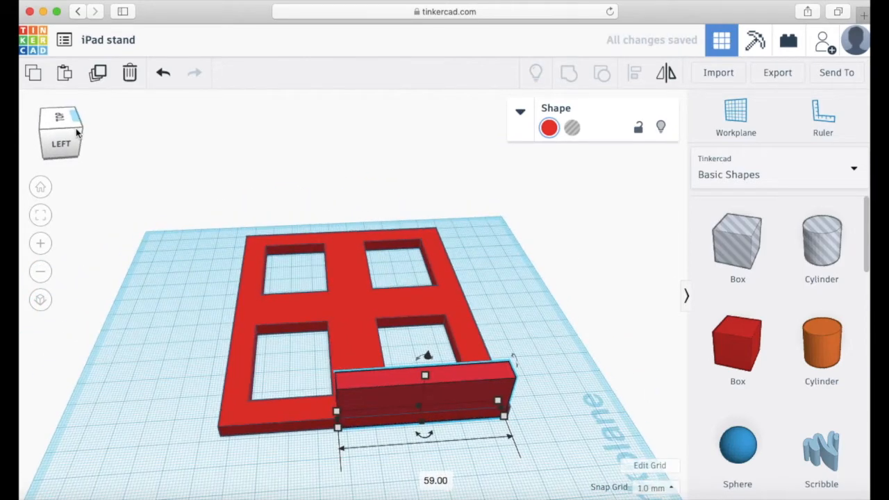
- Stretch the lip box across the slab's short end edge and set its length to 100 mm
left_click_drag(337, 424, 223, 432)
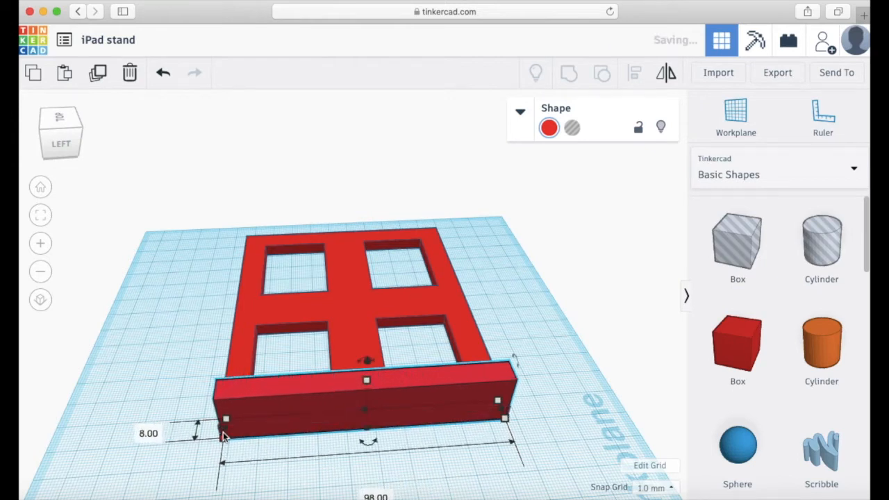
left_click(377, 495)
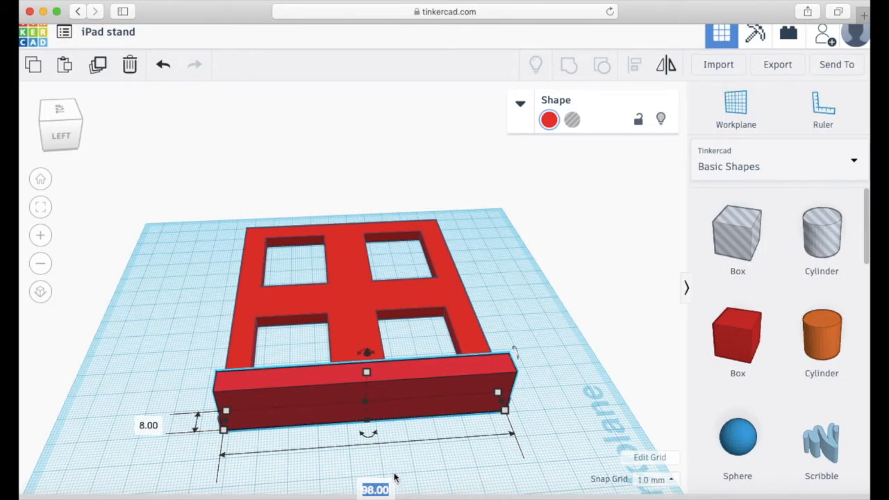
type("100")
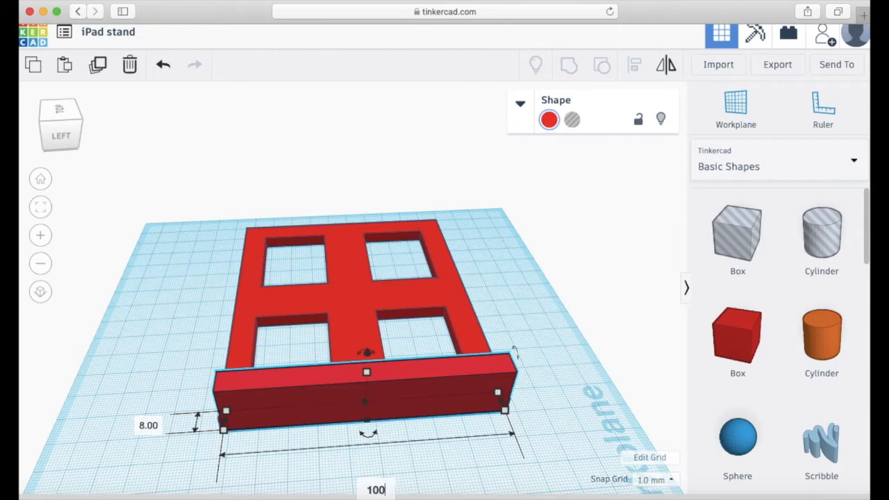
key("Return")
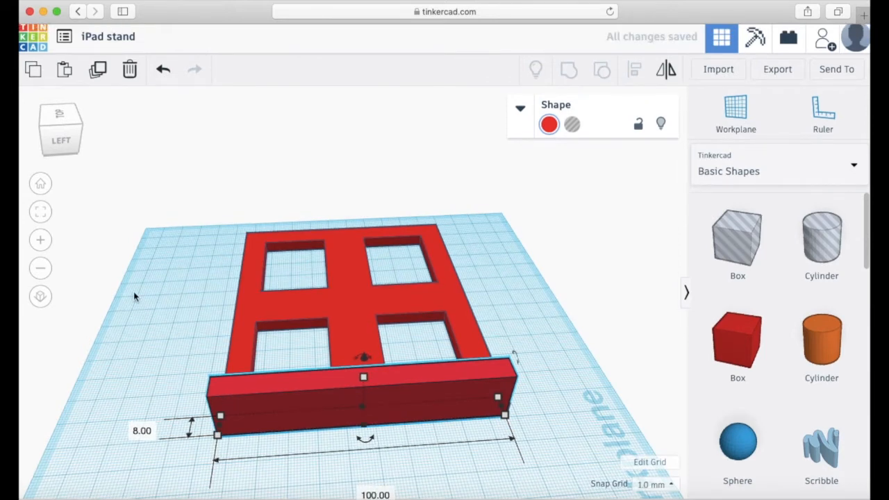
key("f")
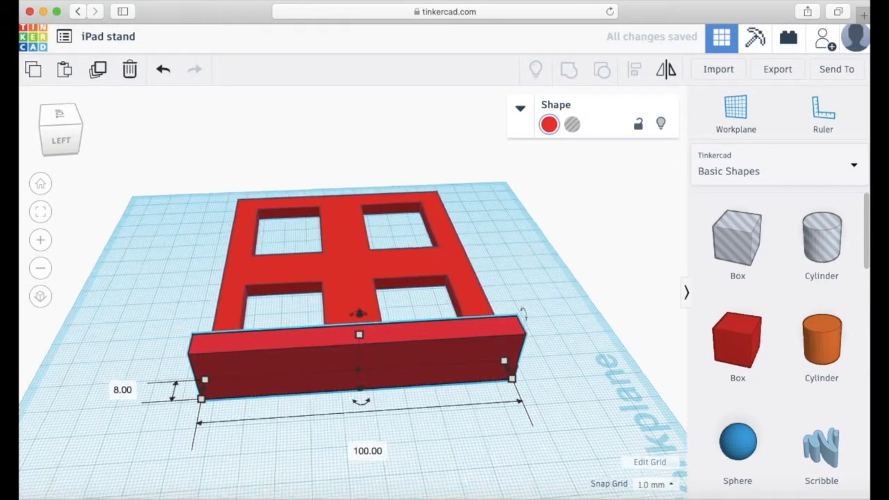
- Group the lip box and the slab with its openings into one shape
left_click_drag(59, 130, 79, 130)
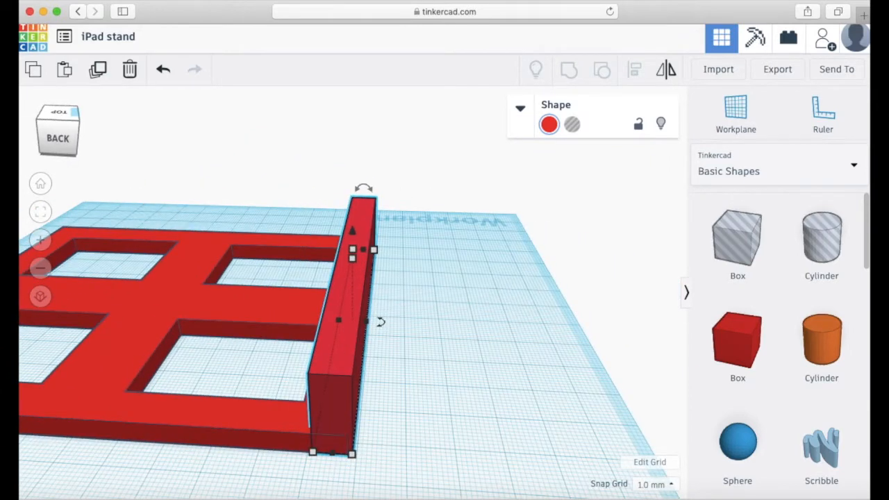
left_click_drag(51, 143, 29, 150)
left_click_drag(252, 234, 321, 285)
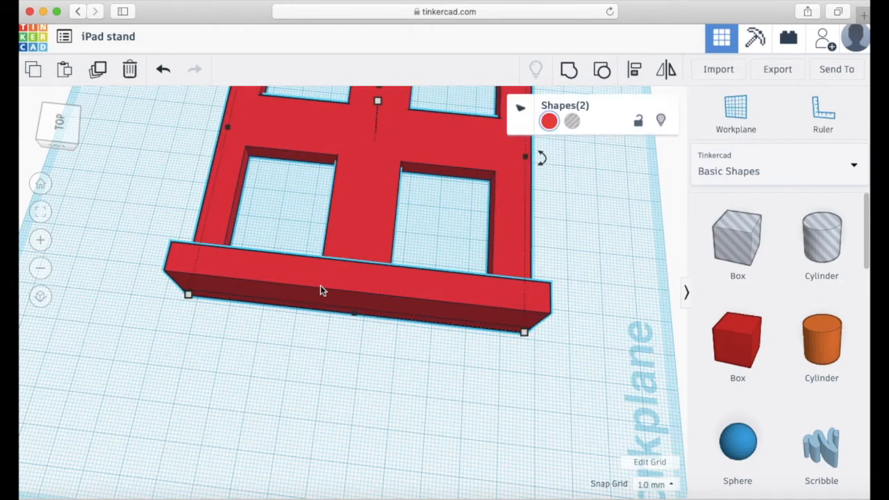
left_click(569, 70)
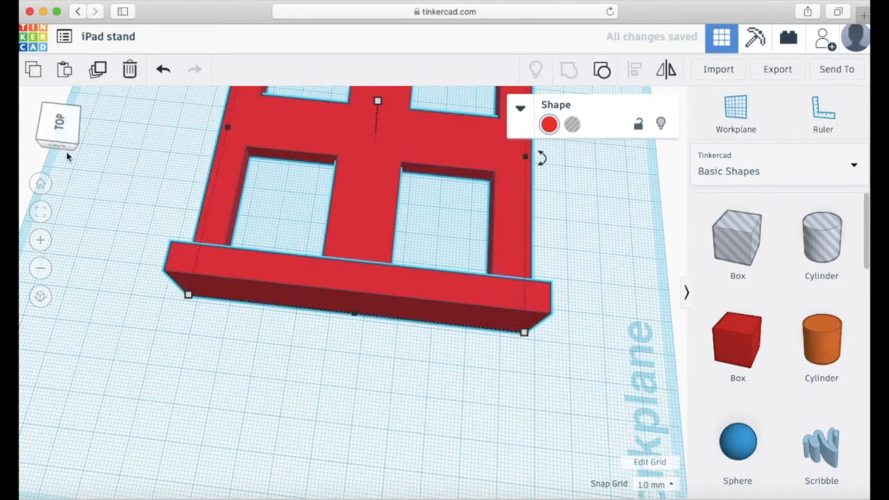
- Rotate the grouped stand 60 degrees upright so it leans back with the lip at its foot
left_click_drag(62, 143, 72, 133)
left_click(73, 133)
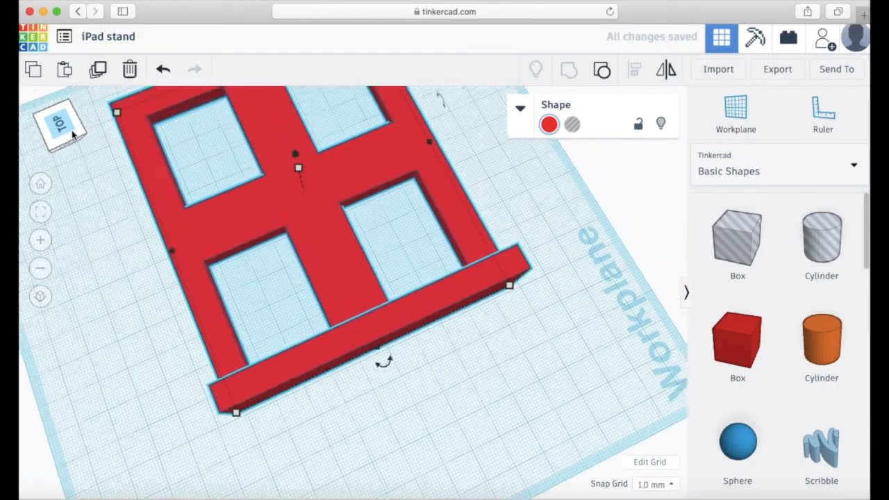
left_click_drag(292, 320, 278, 263)
left_click(60, 127)
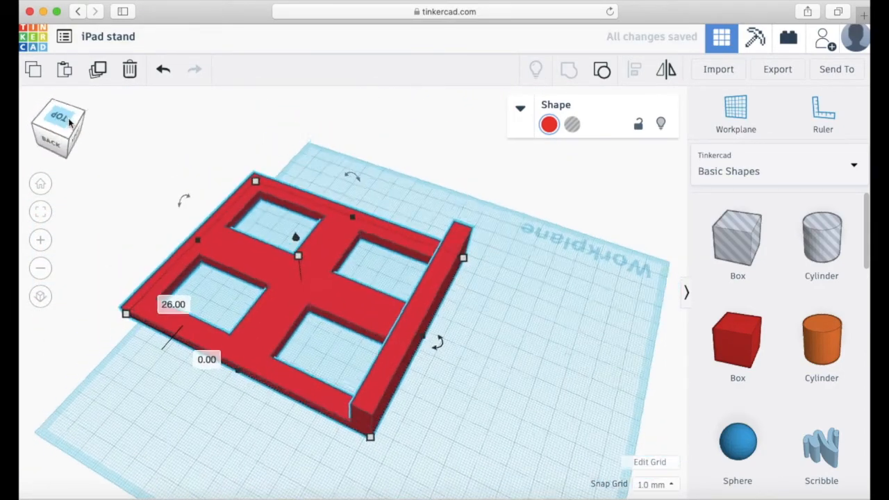
left_click_drag(339, 188, 465, 186)
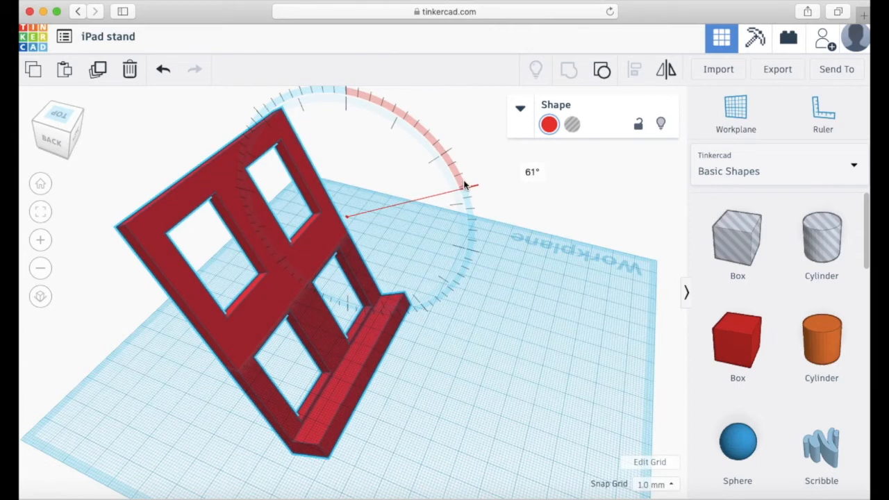
left_click_drag(465, 183, 456, 166)
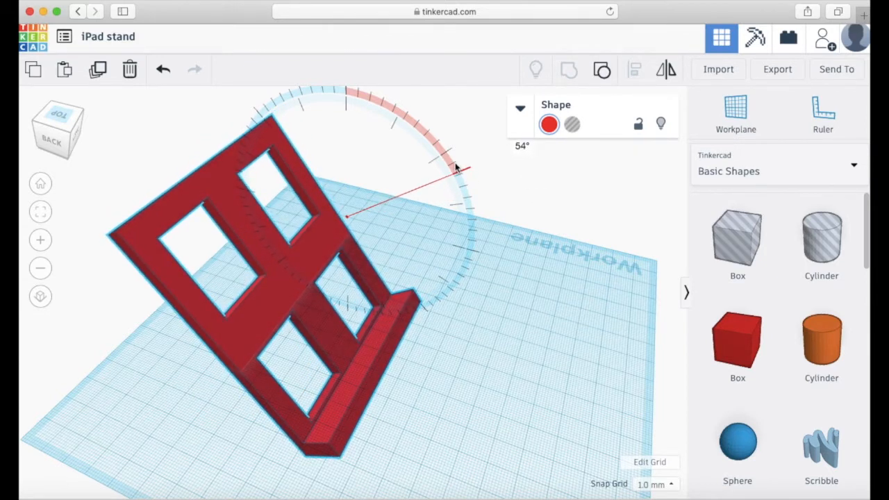
left_click_drag(456, 167, 461, 183)
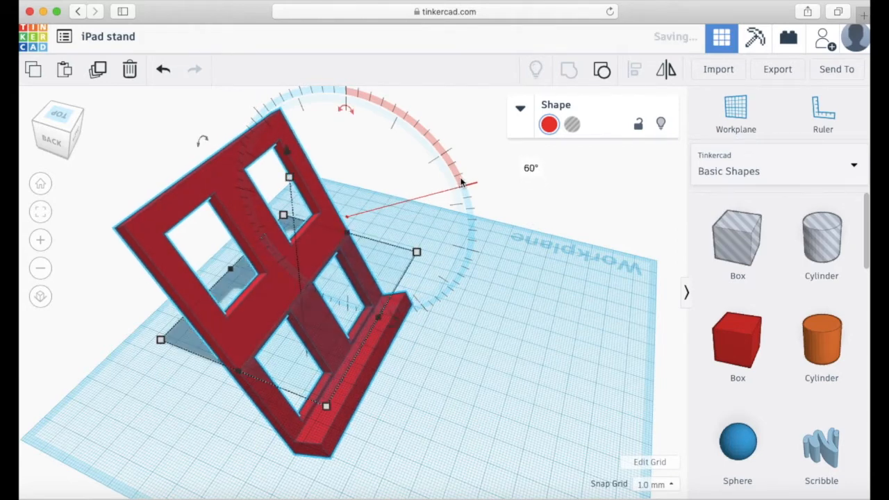
- Drop the tilted stand onto the workplane and move it across the grid, lip side leading, to free space behind it
left_click(69, 135)
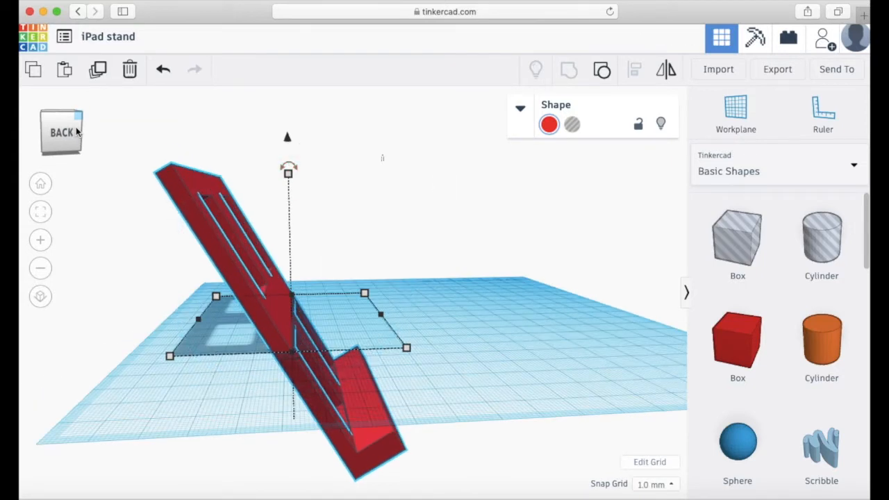
left_click(429, 401)
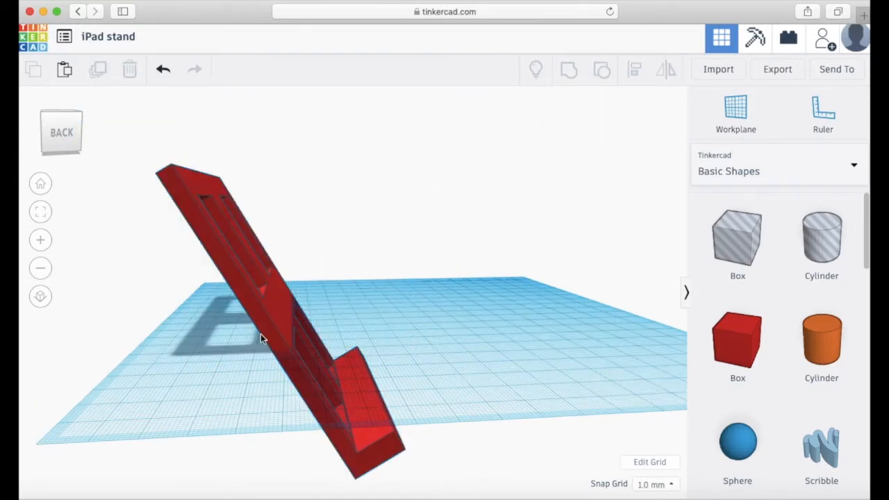
left_click(261, 307)
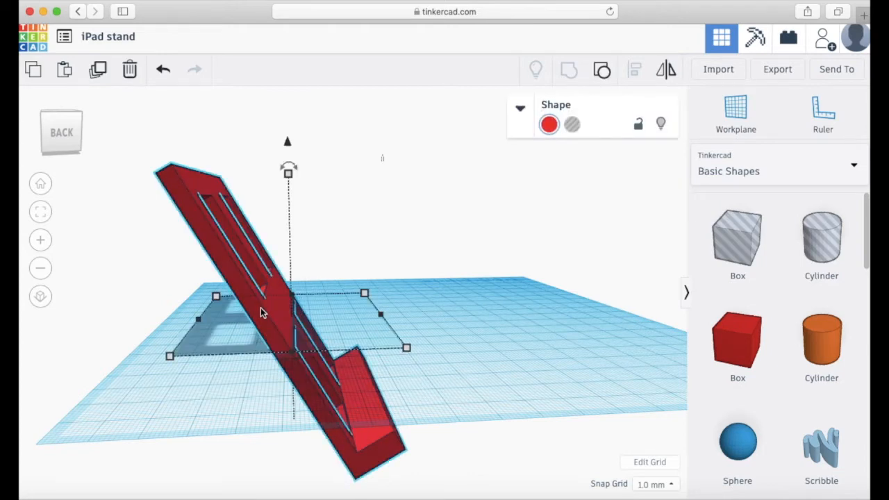
key("d")
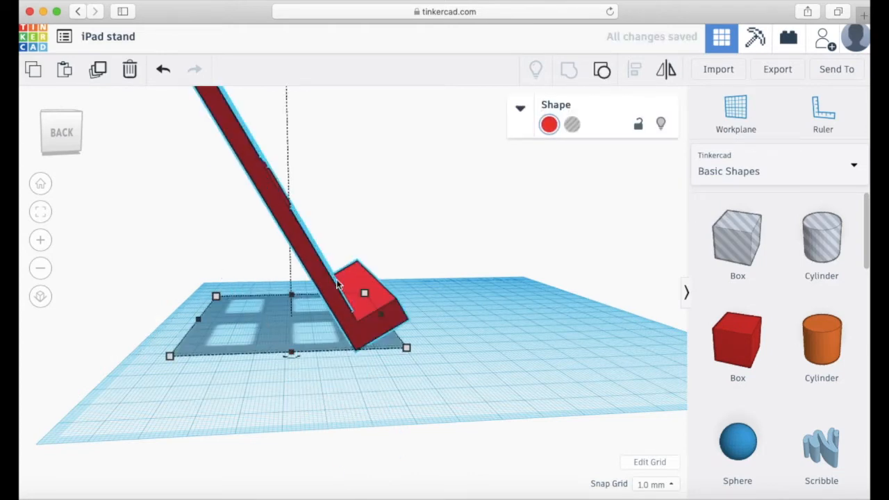
left_click_drag(334, 289, 479, 284)
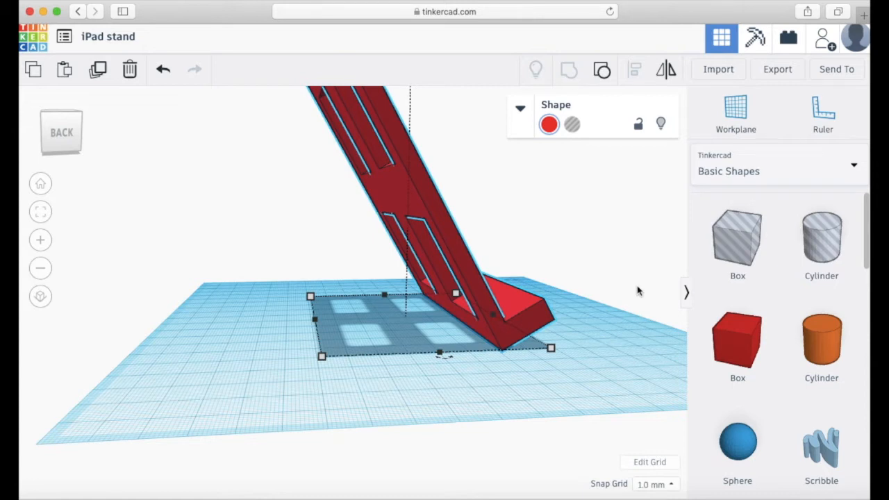
- Add a solid box on the free grid area behind the stand and set its height to 5 mm
scroll(764, 338, "down", 6)
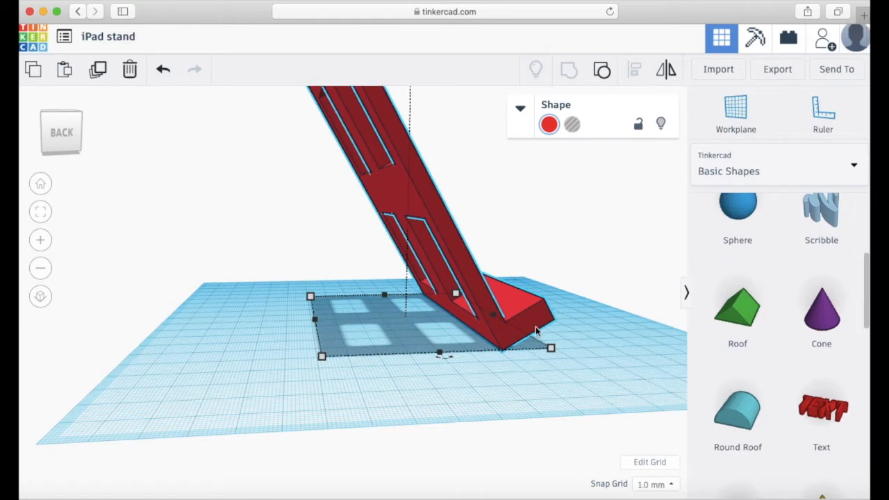
scroll(769, 334, "up", 1)
scroll(768, 334, "up", 5)
left_click_drag(766, 337, 198, 373)
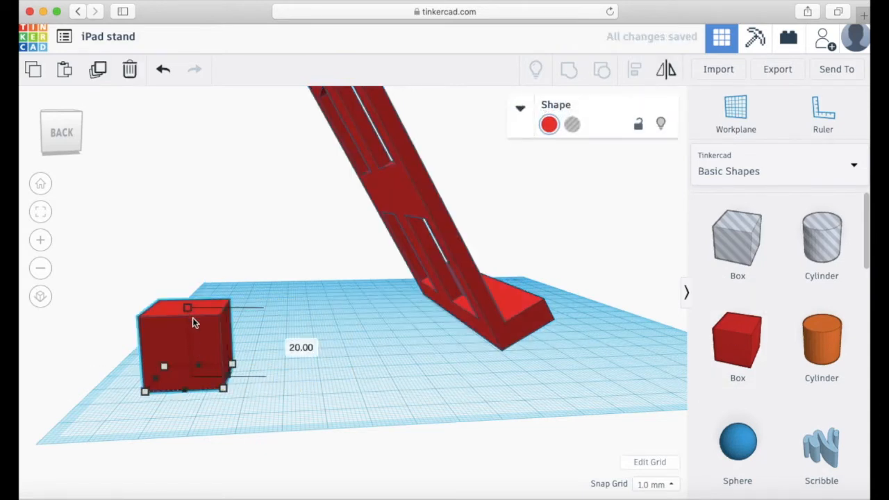
left_click_drag(191, 317, 204, 356)
left_click(283, 363)
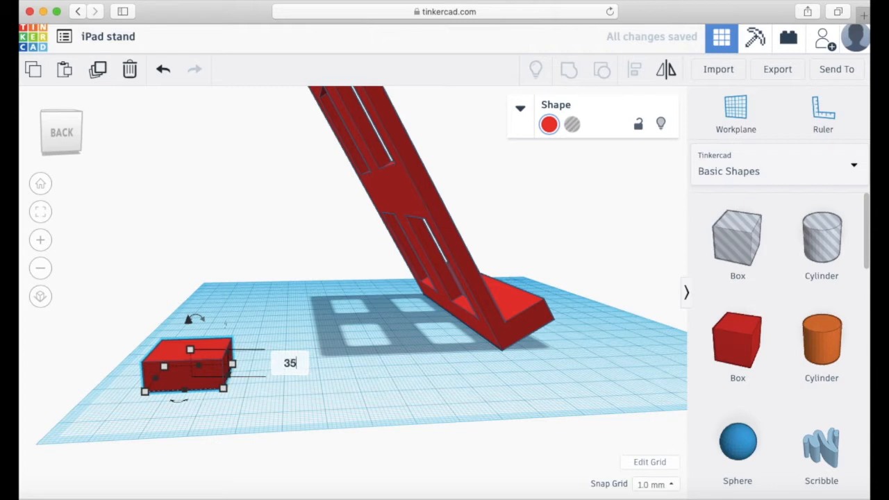
type("5")
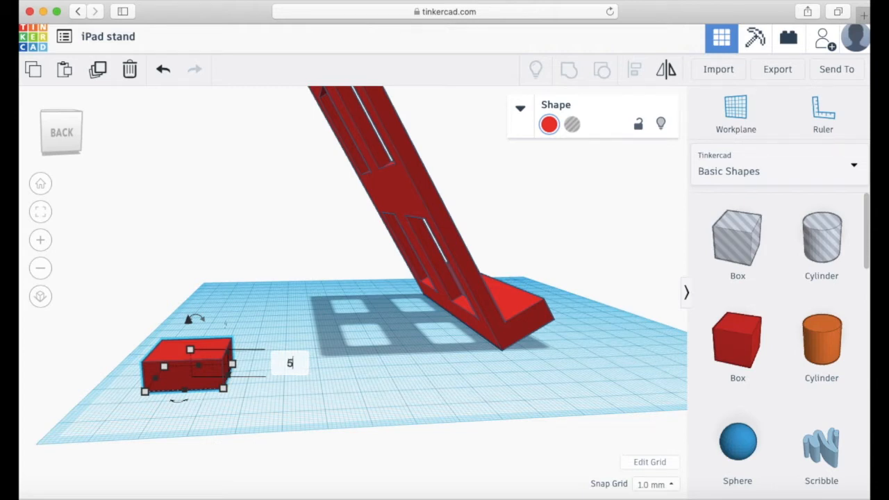
key("Return")
- Move the 5 mm box under the stand's foot and nudge its end level with the lip's lowest corner
left_click_drag(196, 381, 487, 345)
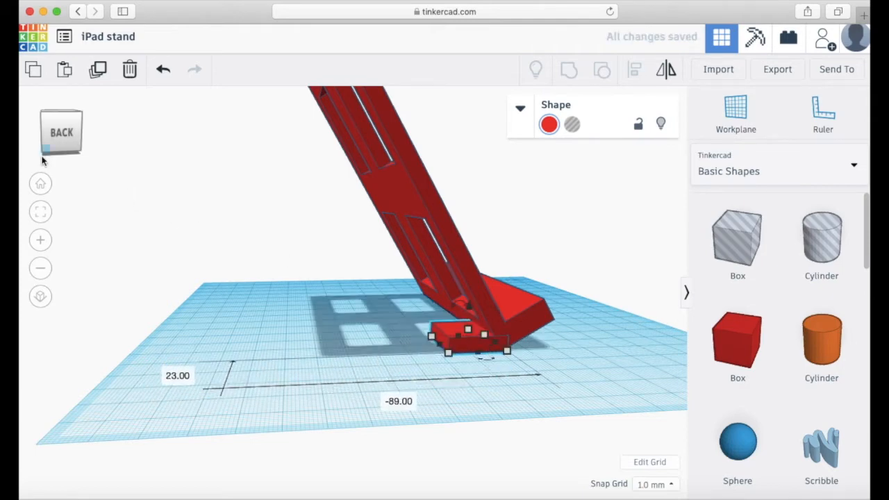
key("f")
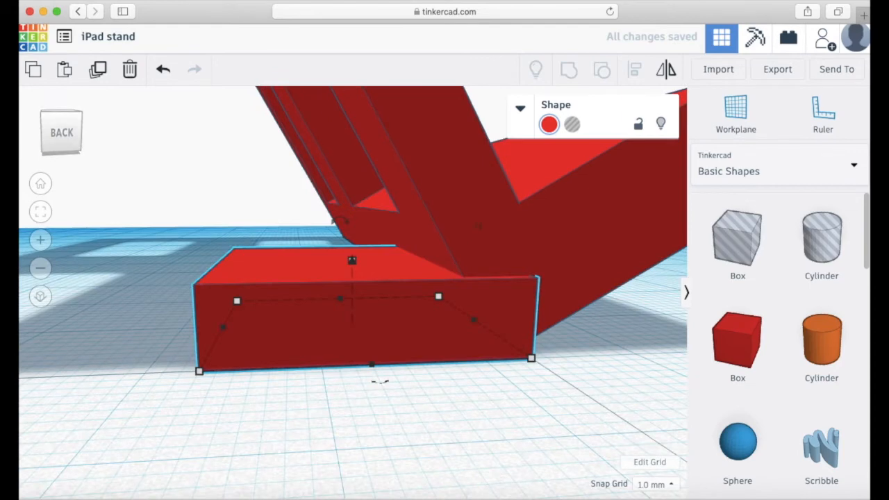
left_click(49, 130)
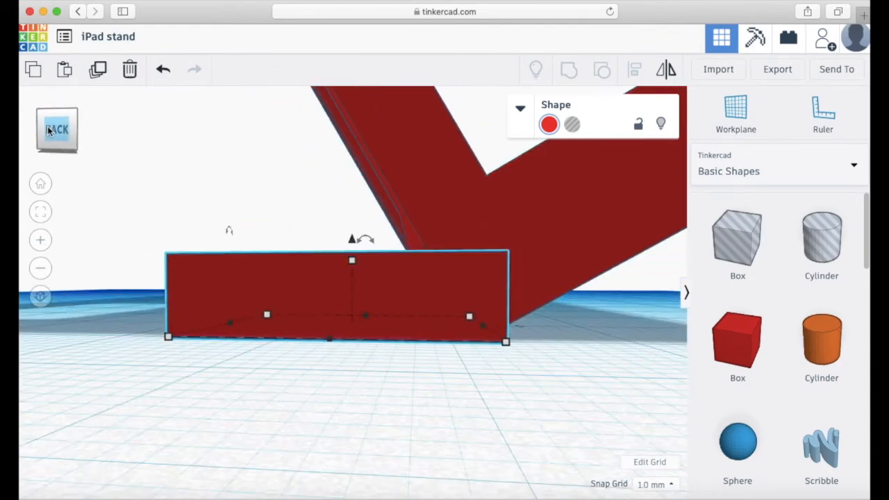
key("Left")
key("Left")
key("Right")
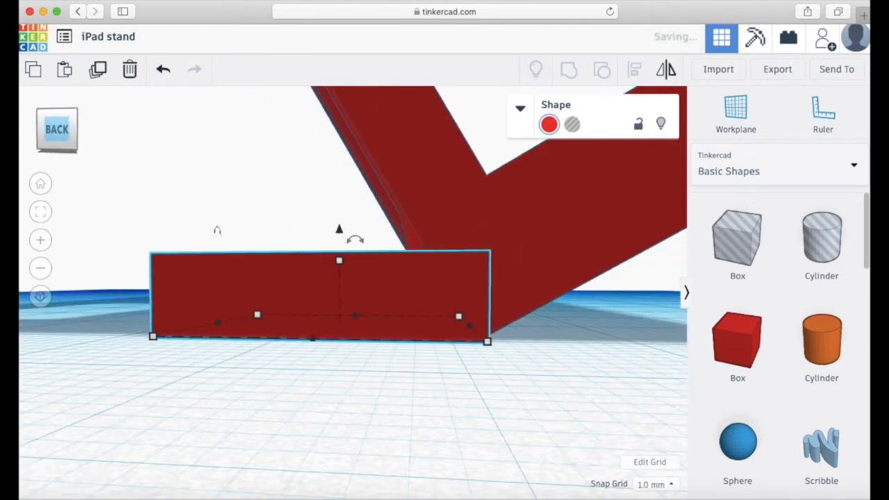
- Add a wedge in front of the small box and reduce its height to 4 mm
left_click_drag(49, 131, 440, 267)
scroll(795, 422, "down", 4)
scroll(794, 421, "down", 3)
left_click_drag(752, 396, 436, 361)
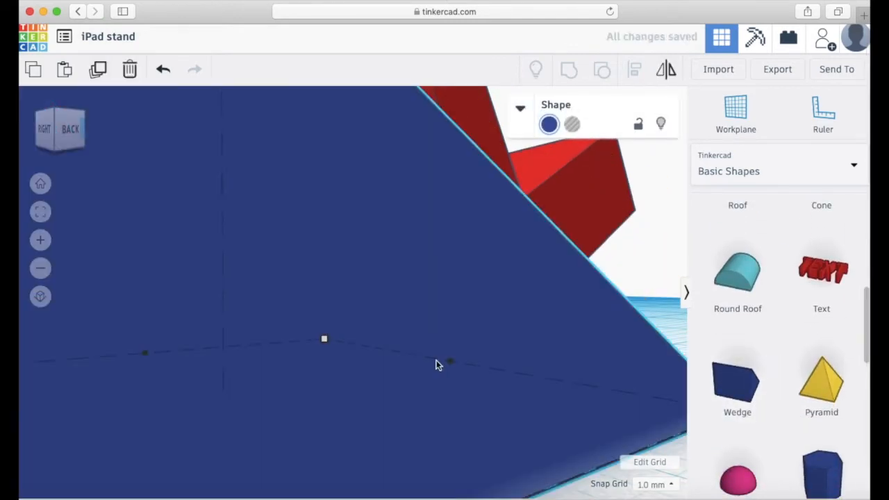
scroll(341, 316, "down", 5)
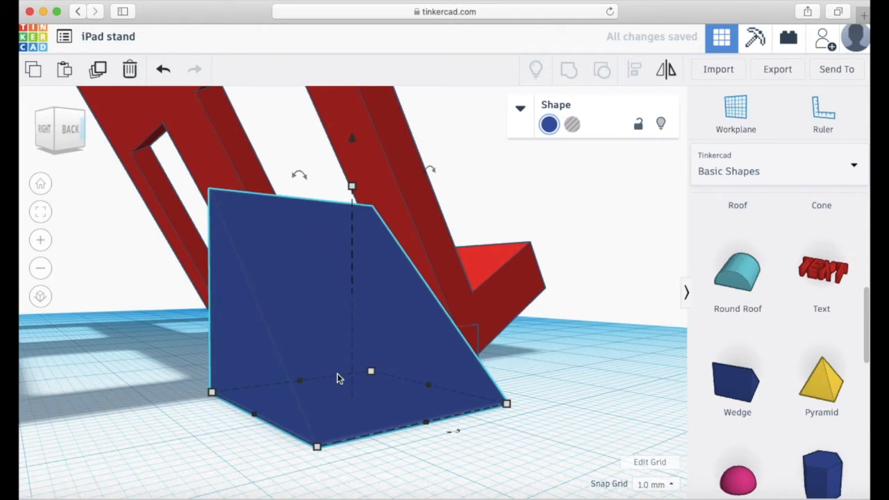
left_click_drag(352, 187, 374, 356)
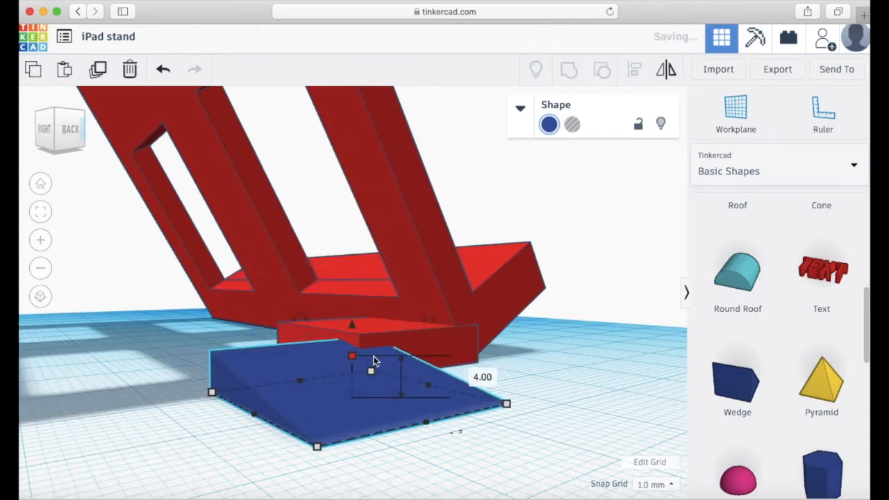
- Set a temporary workplane on the small box's top face, drop the wedge to that level, and restore the ground workplane
left_click(738, 112)
left_click(370, 319)
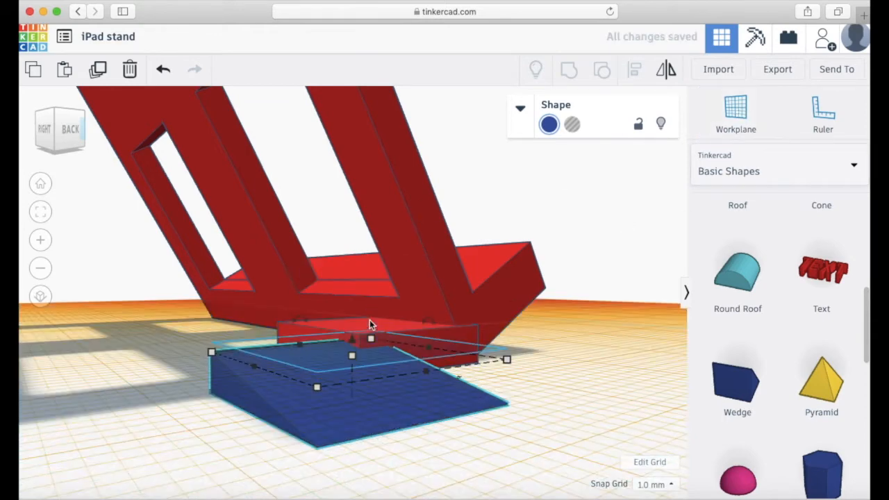
key("d")
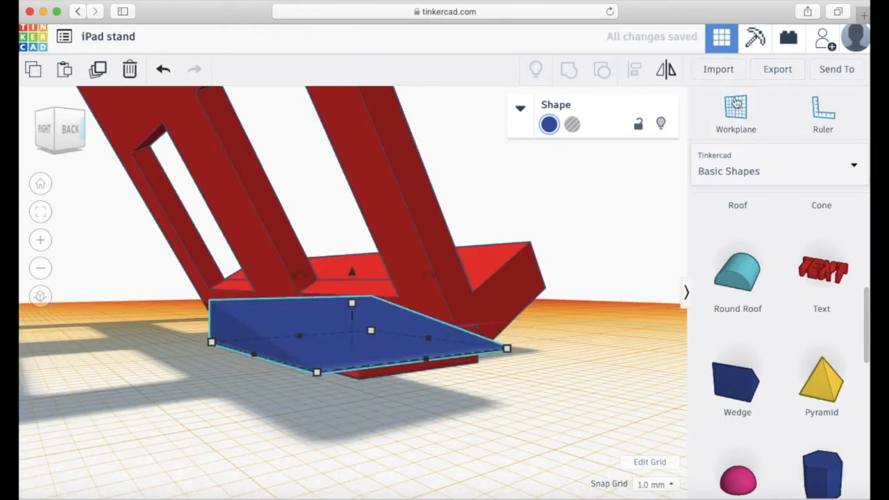
left_click(738, 103)
left_click(577, 364)
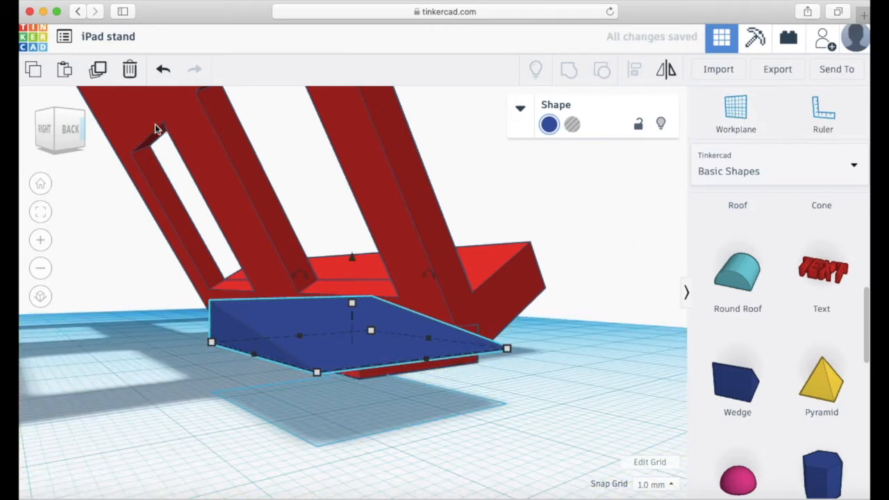
- Rotate the wedge so it rises toward the stand's lip and move it onto the small box
left_click(69, 142)
mouse_move(70, 142)
left_mouse_down()
mouse_move(75, 150)
mouse_move(69, 142)
left_mouse_up()
left_click_drag(486, 344, 335, 428)
left_click_drag(373, 381, 252, 244)
left_click(51, 138)
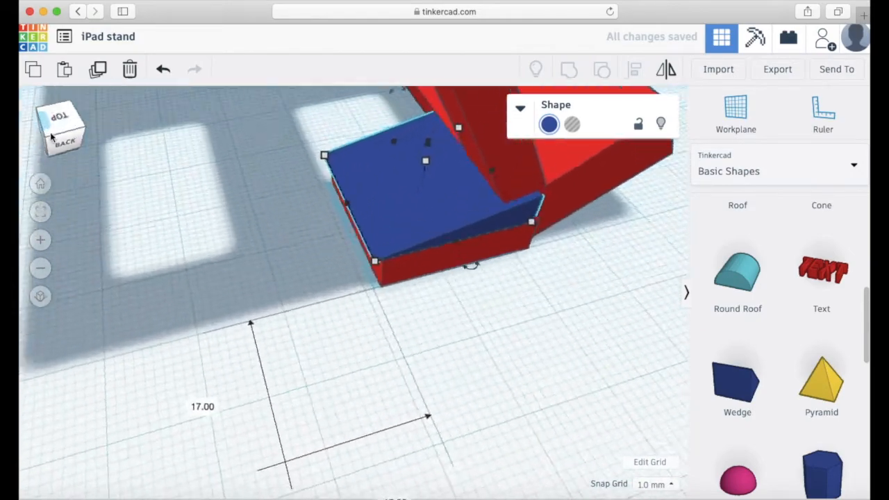
mouse_move(52, 138)
left_mouse_down()
mouse_move(68, 124)
mouse_move(66, 131)
left_mouse_up()
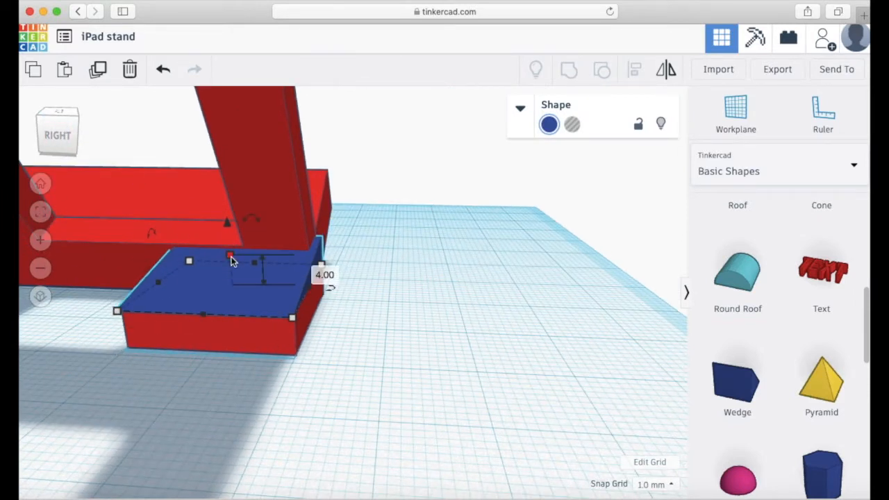
mouse_move(59, 136)
left_mouse_down()
mouse_move(55, 125)
mouse_move(46, 134)
left_mouse_up()
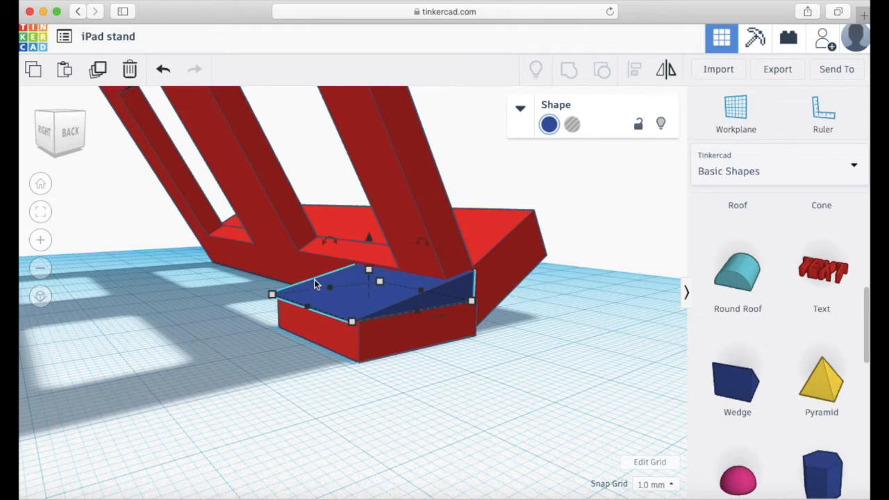
left_click(399, 333, "shift")
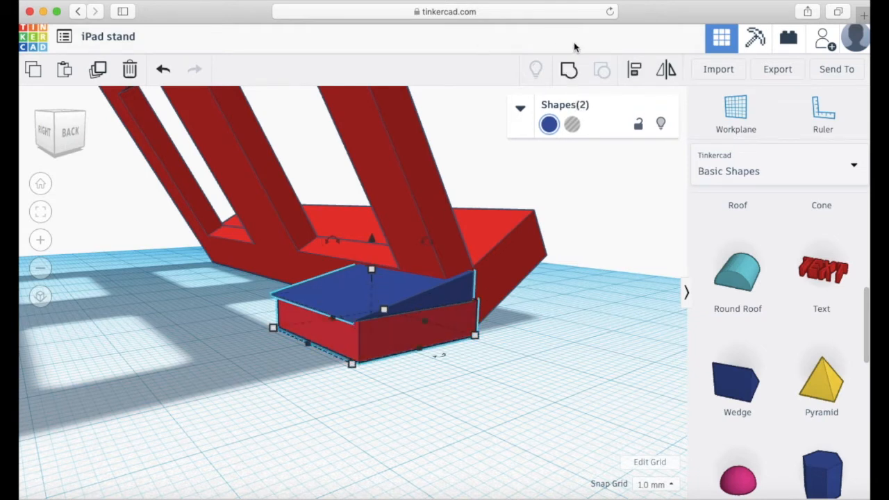
left_click(570, 70)
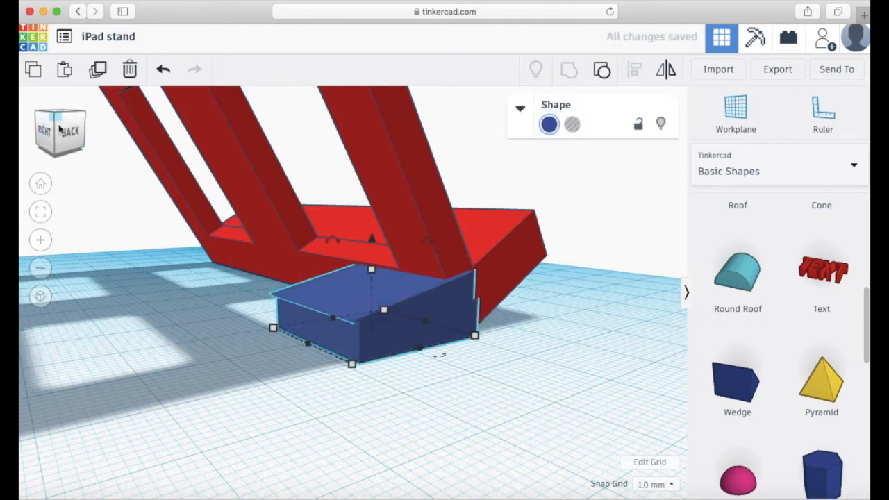
left_click(59, 130)
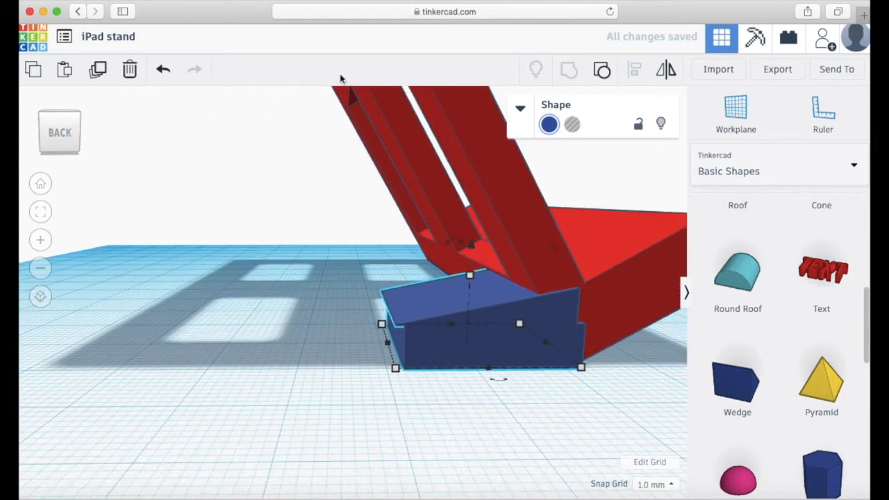
left_click(163, 70)
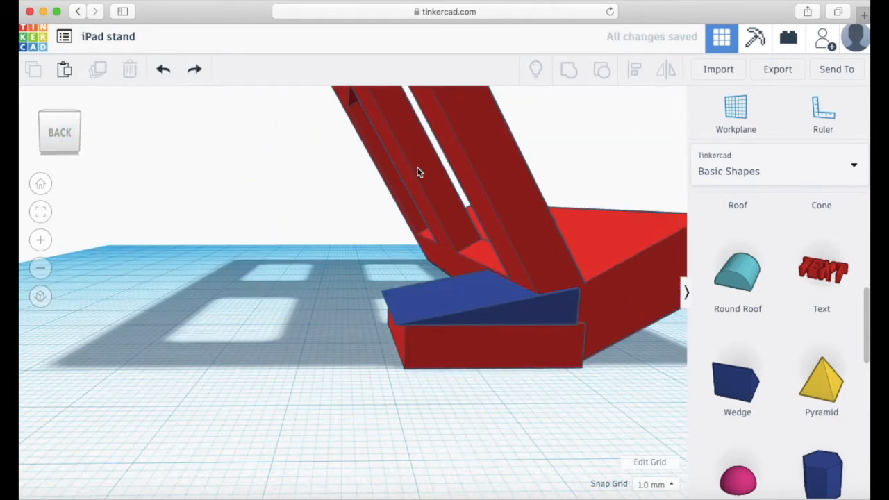
- Line up the wedge with the small box's edges and group the two into one foot piece
left_click(533, 312)
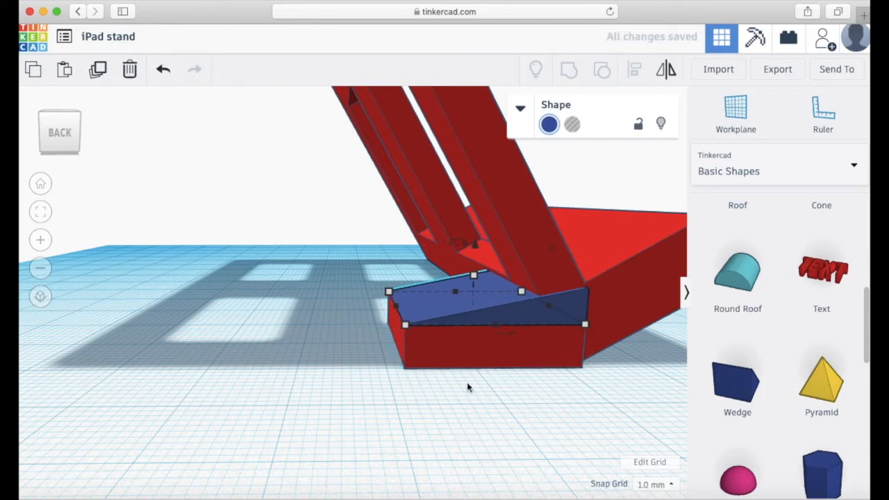
left_click(476, 349, "shift")
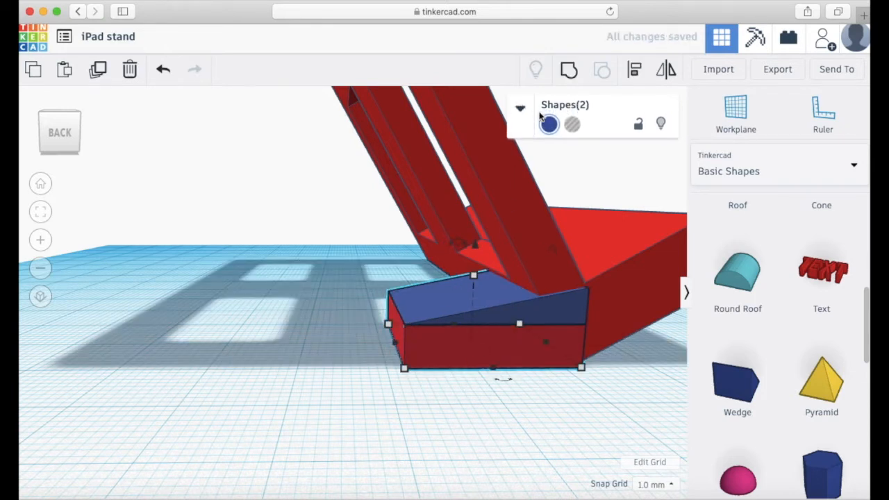
left_click(569, 72)
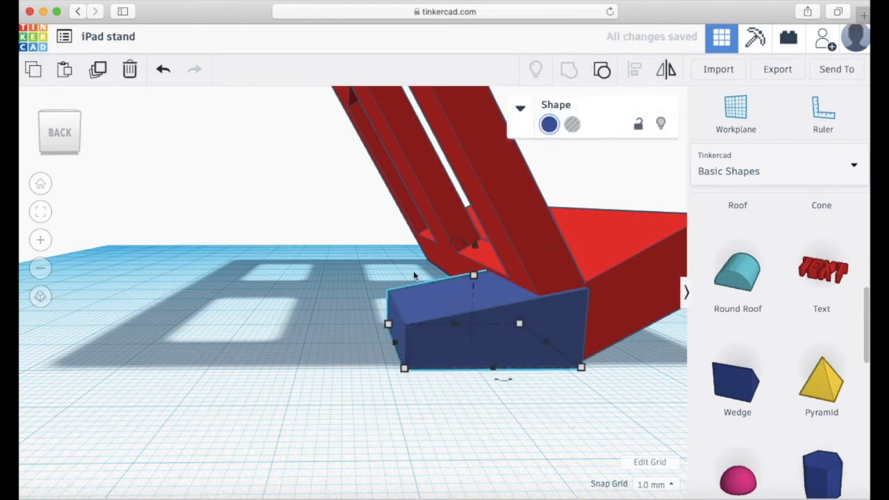
- Nudge the grouped foot so that its end sits flush with the stand's side edge
left_click_drag(69, 134, 62, 137)
key("Left")
key("Right")
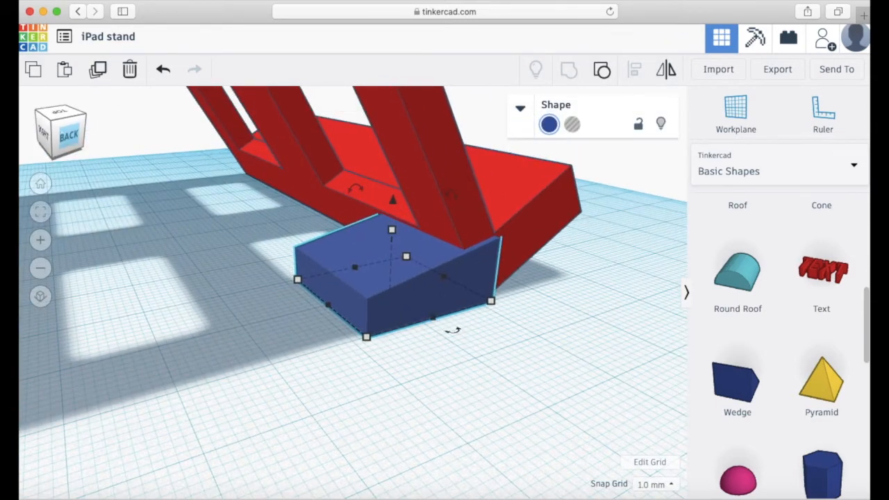
key("Up")
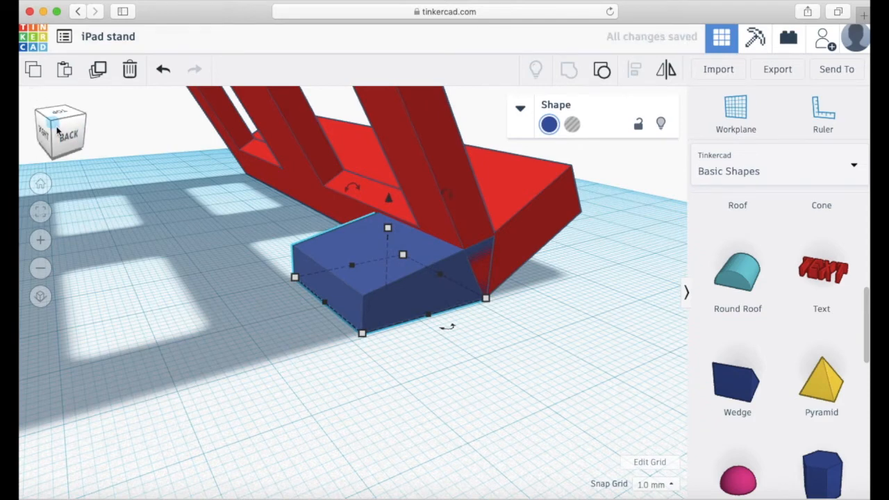
- Set the grouped foot's length along the stand's lower edge to 100 mm
left_click_drag(56, 128, 63, 134)
left_click_drag(249, 167, 119, 102)
key("f")
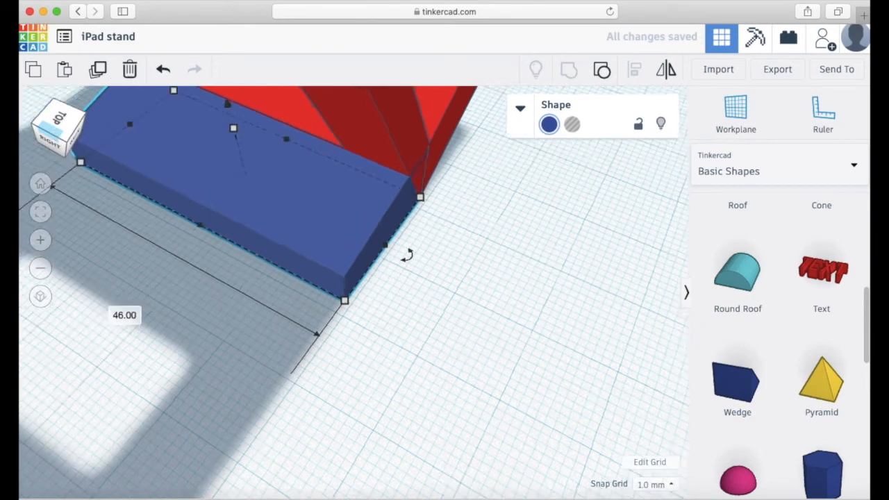
left_click(250, 457)
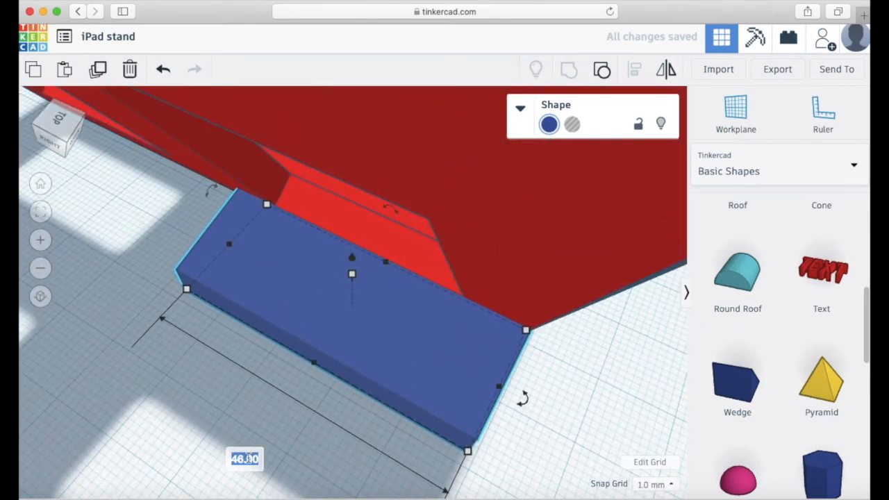
type("100")
key("Return")
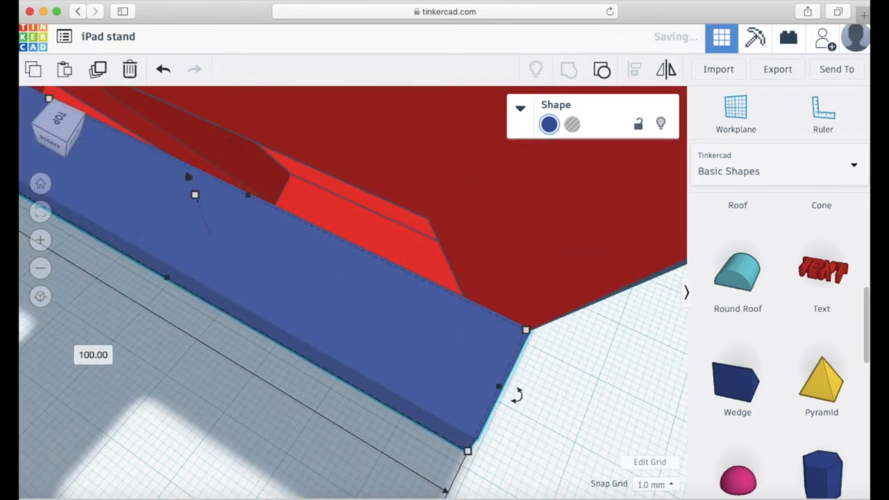
- Add a box on the workplane behind the blue foot and set its height to 5 mm
left_click(57, 152)
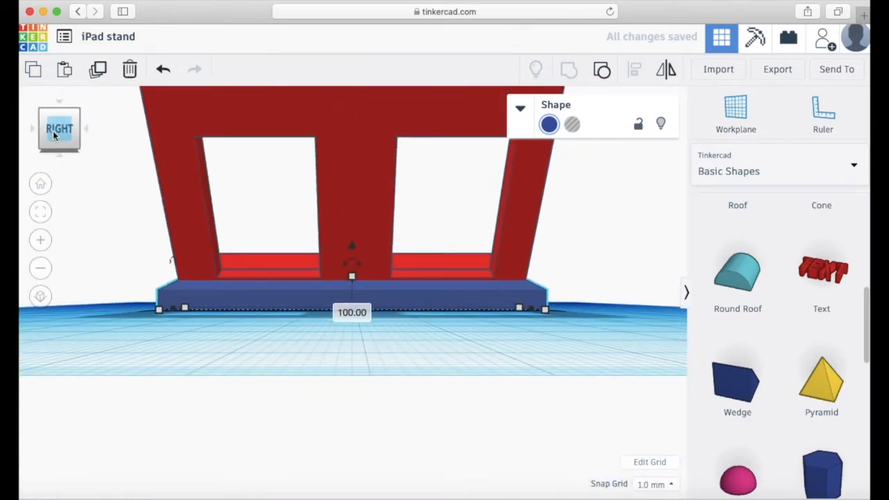
left_click(72, 143)
left_click_drag(72, 138, 63, 136)
scroll(738, 256, "up", 5)
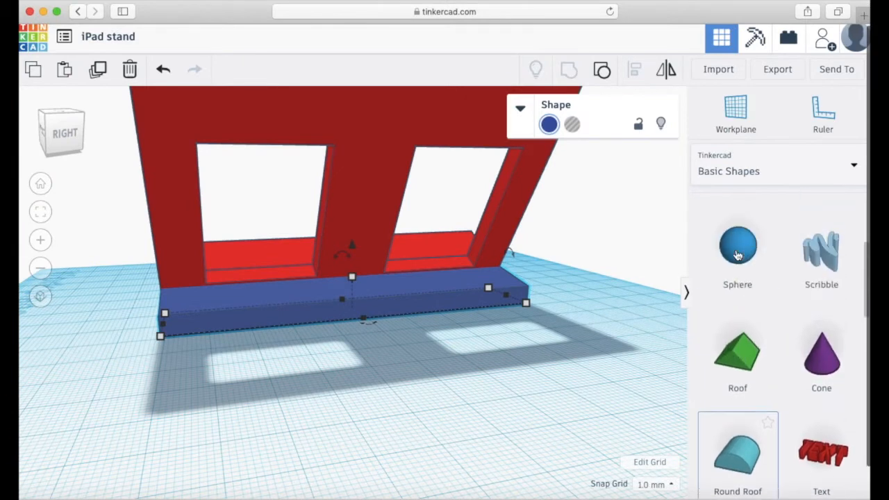
left_click(742, 251)
left_click_drag(443, 345, 442, 345)
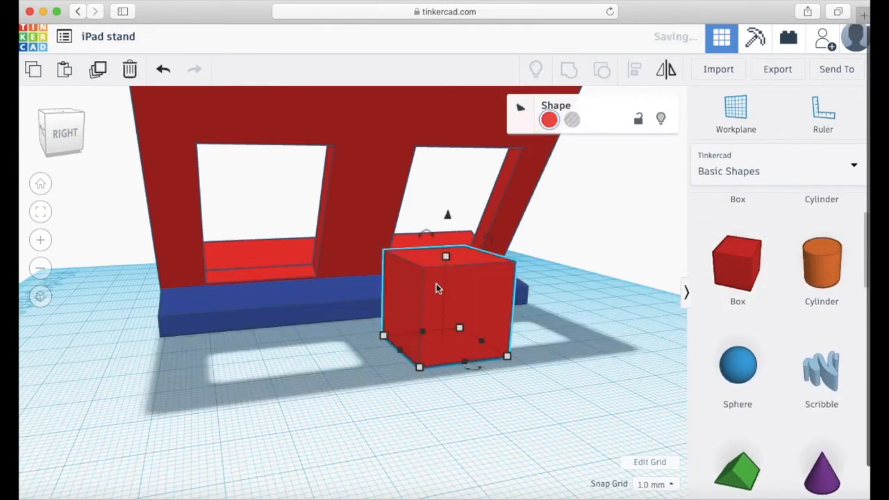
left_click_drag(448, 258, 455, 327)
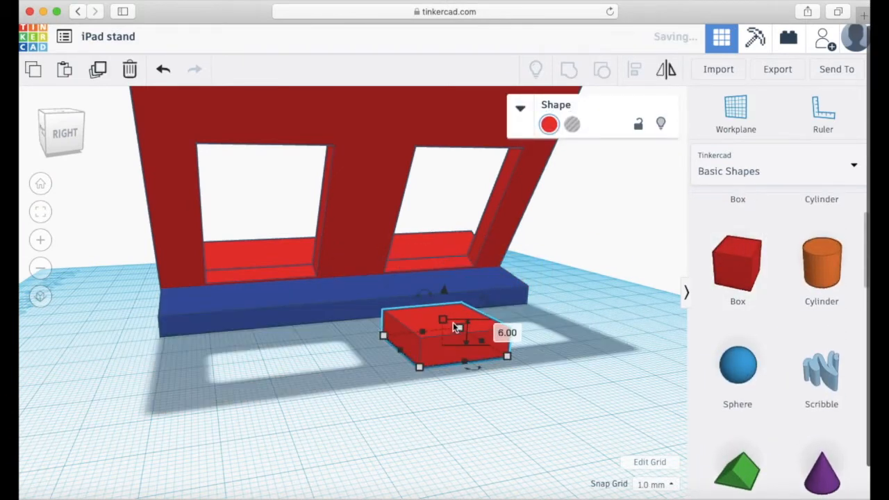
left_click(508, 333)
type("5")
key("Return")
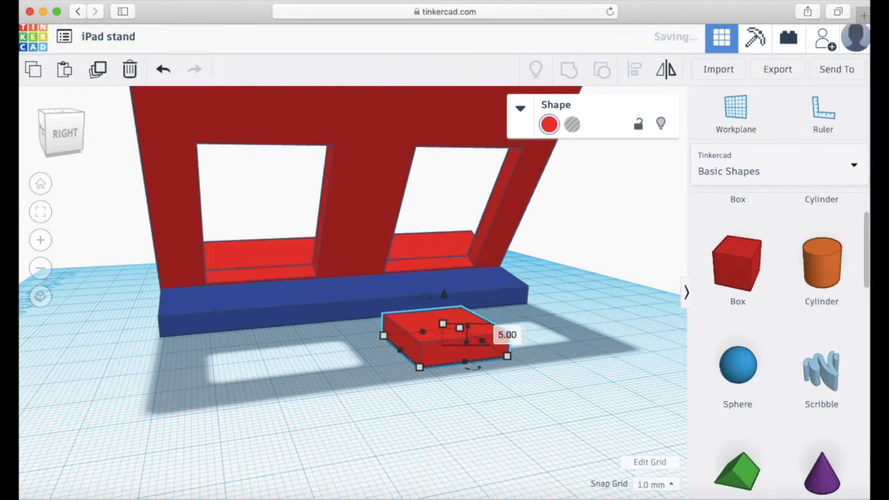
- Move the 5 mm box to one end of the foot and nudge it against the foot's back face, flush with its end
left_click_drag(449, 348, 186, 352)
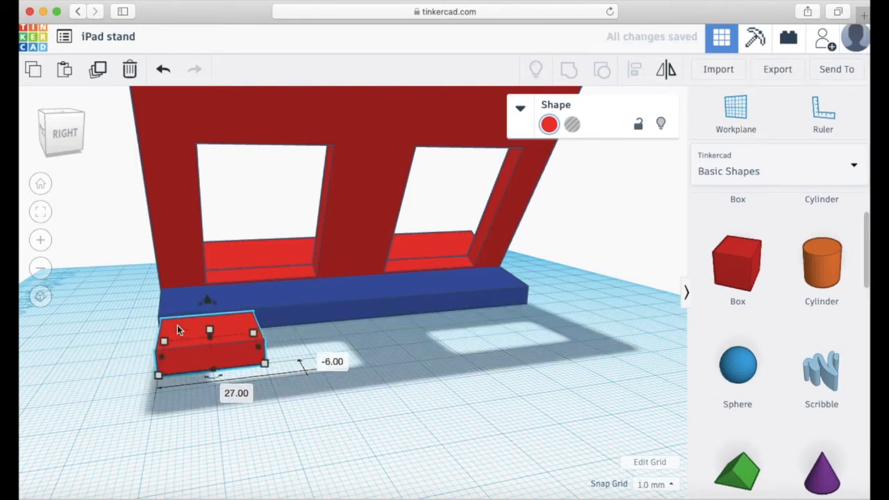
scroll(186, 351, "up", 3)
scroll(204, 320, "up", 3)
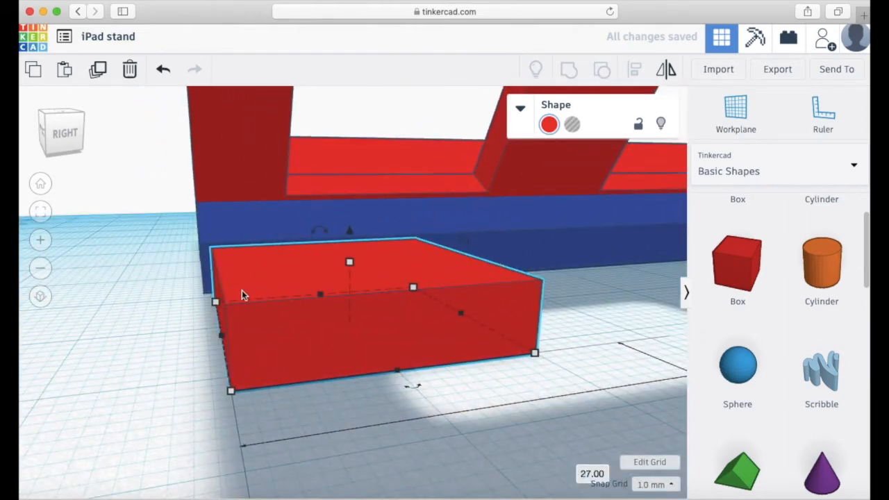
key("Left")
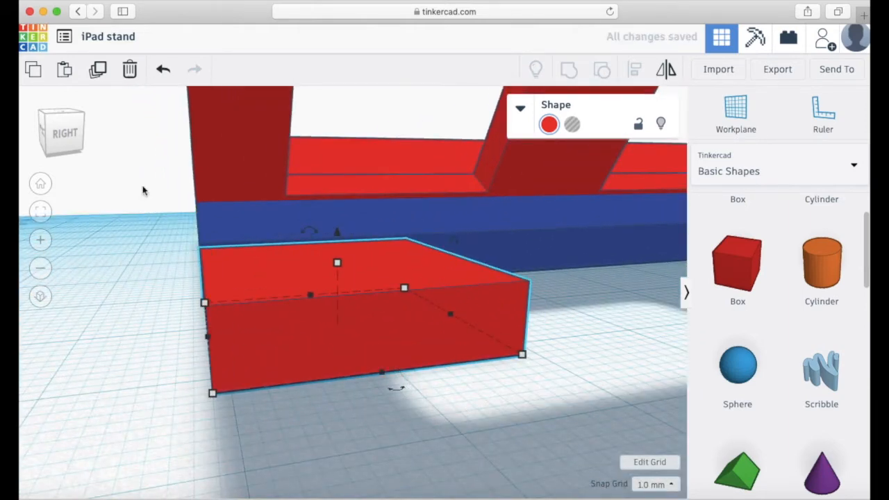
left_click_drag(57, 134, 80, 134)
key("Left")
key("Left")
key("Left")
key("Left")
key("Left")
key("Left")
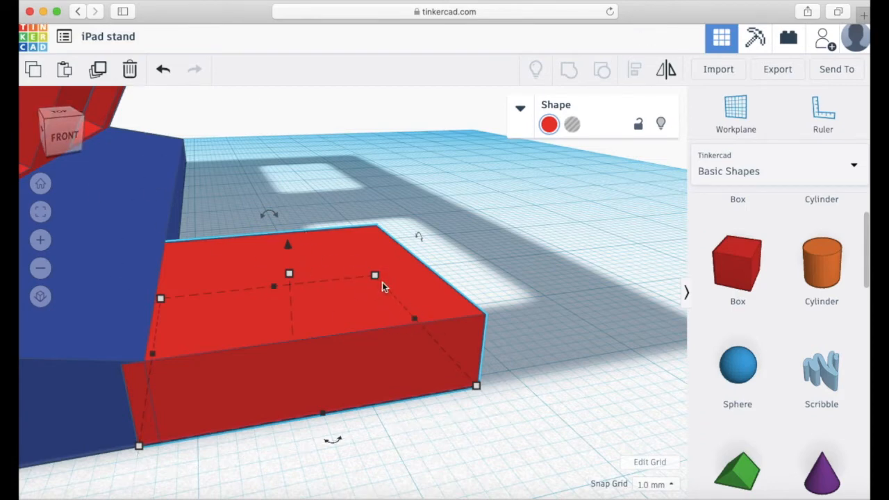
- Set the box's width along the foot to 15 mm
left_click_drag(68, 134, 39, 136)
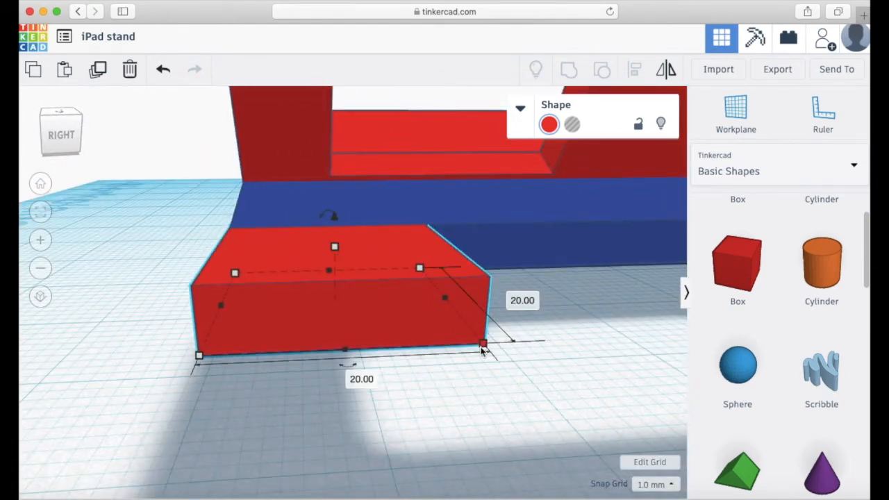
left_click(343, 375)
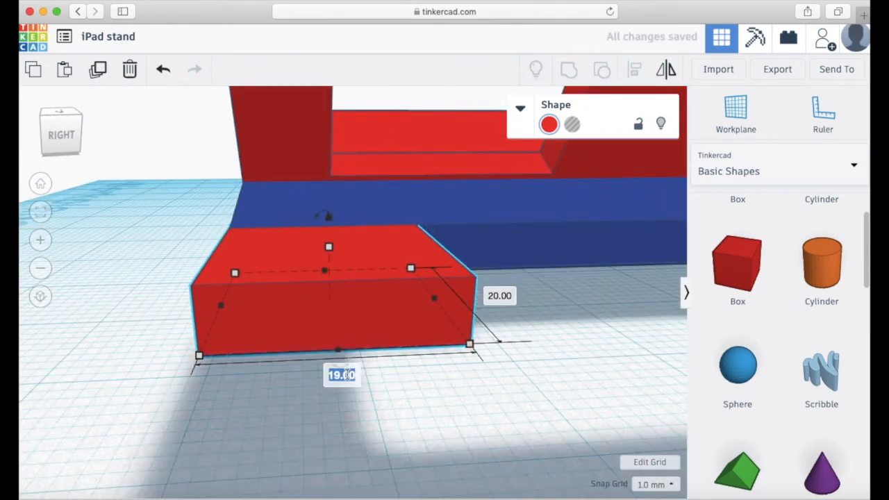
key("Return")
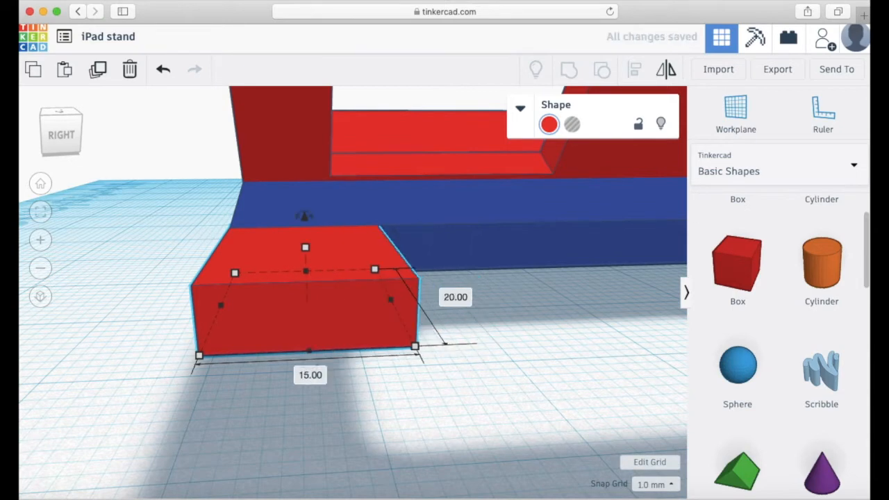
left_click(325, 152)
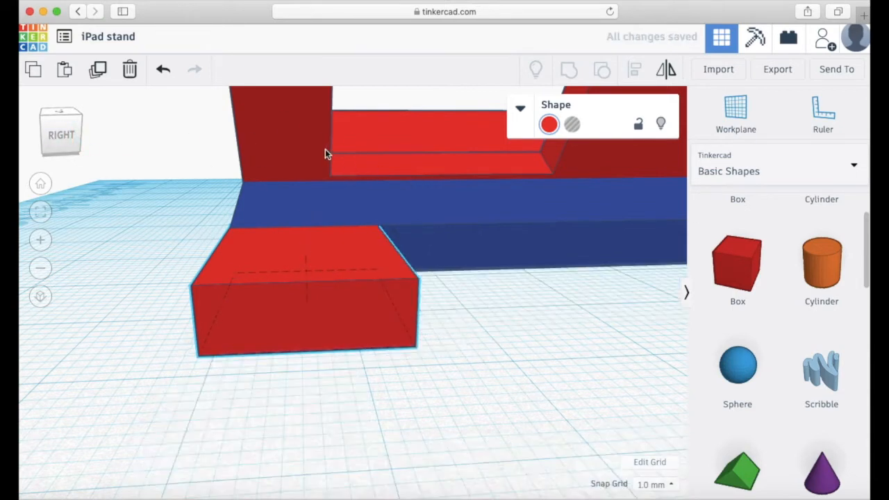
key("f")
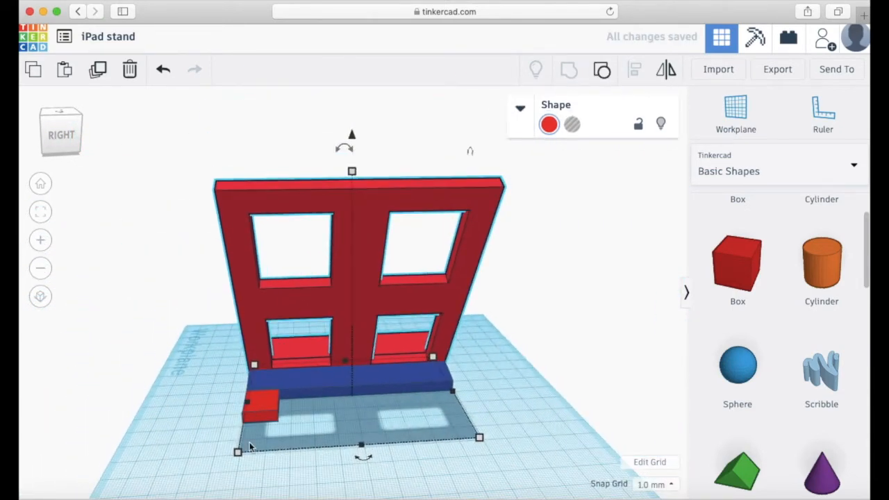
left_click(267, 410)
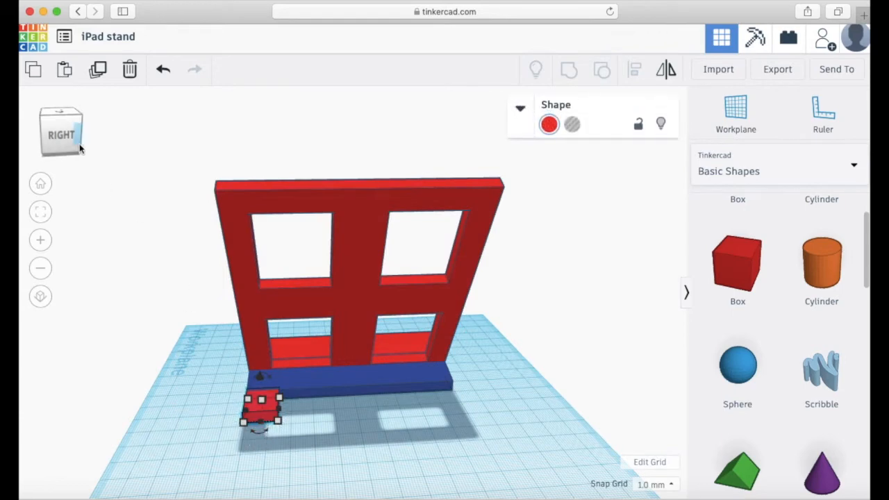
left_click_drag(42, 137, 87, 157)
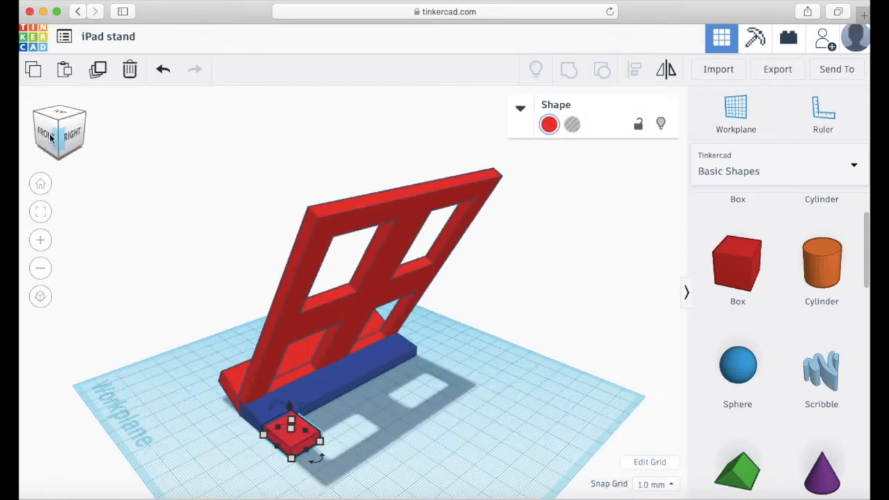
left_click(86, 155)
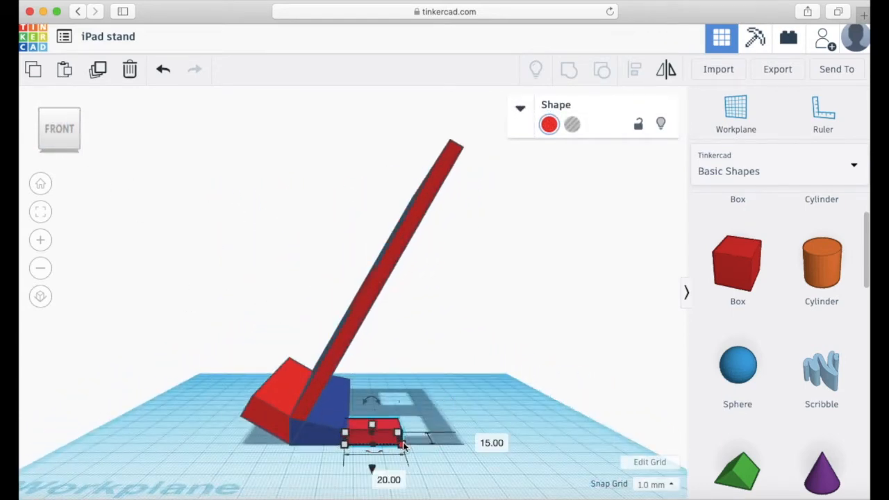
left_click_drag(404, 442, 486, 446)
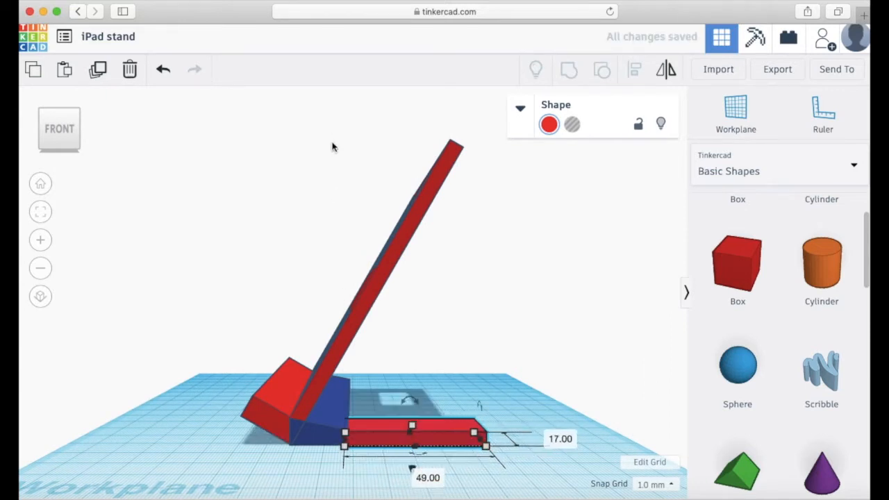
left_click(162, 68)
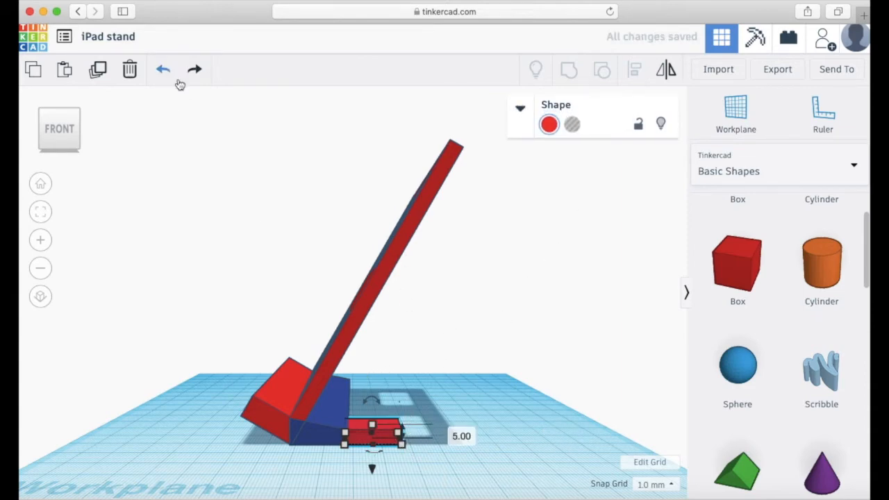
- Lengthen the 15 mm wide box away from the foot to 45 mm
mouse_move(75, 136)
left_mouse_down()
mouse_move(60, 134)
mouse_move(65, 148)
left_mouse_up()
left_click_drag(327, 430, 379, 459)
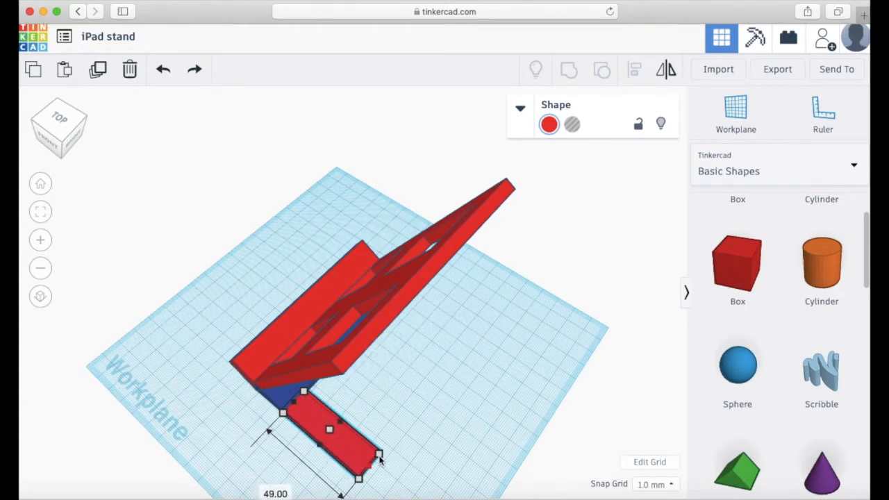
left_click(62, 137)
left_click_drag(68, 127, 70, 127)
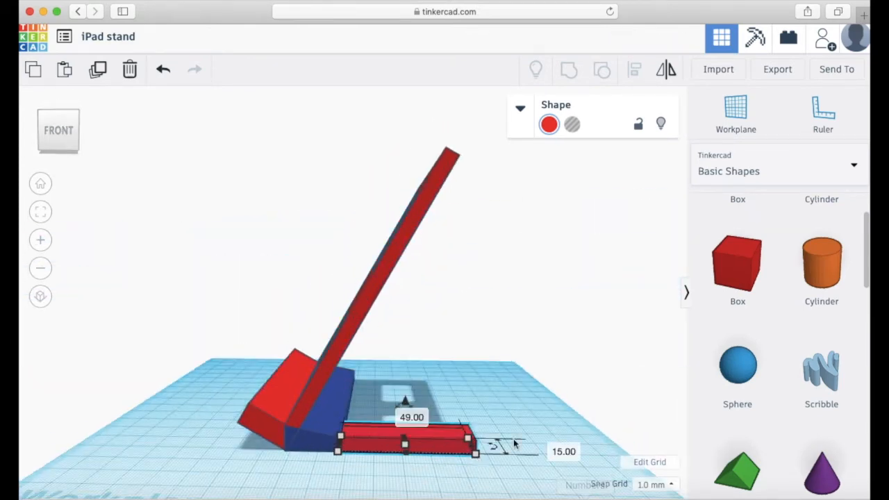
left_click(422, 418)
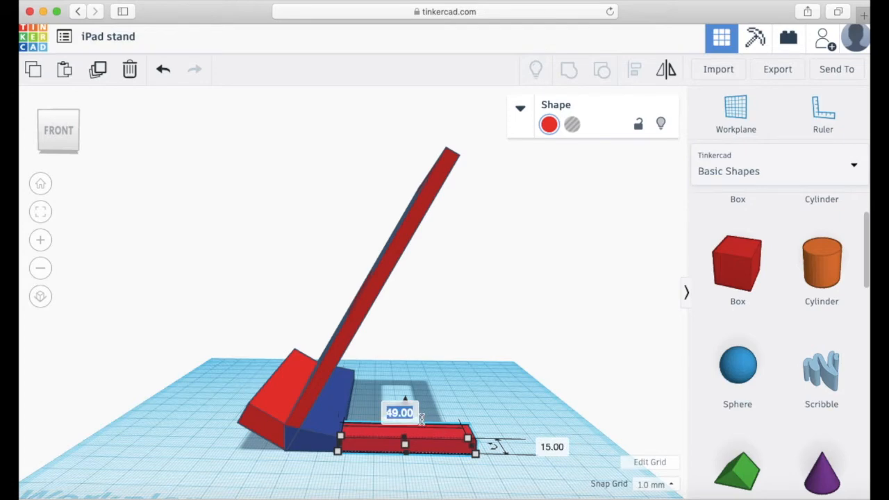
key("Return")
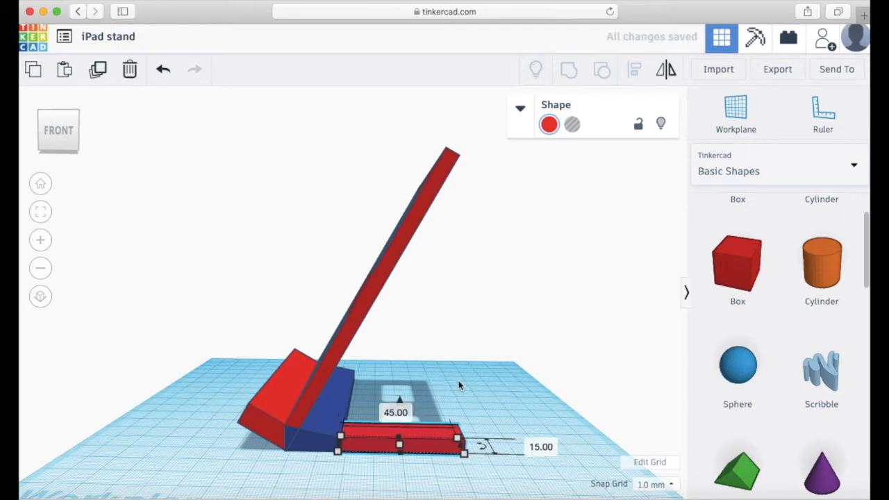
- Duplicate the 45 mm support leg and move the copy along the foot's back face to the foot's opposite end
left_click(464, 389)
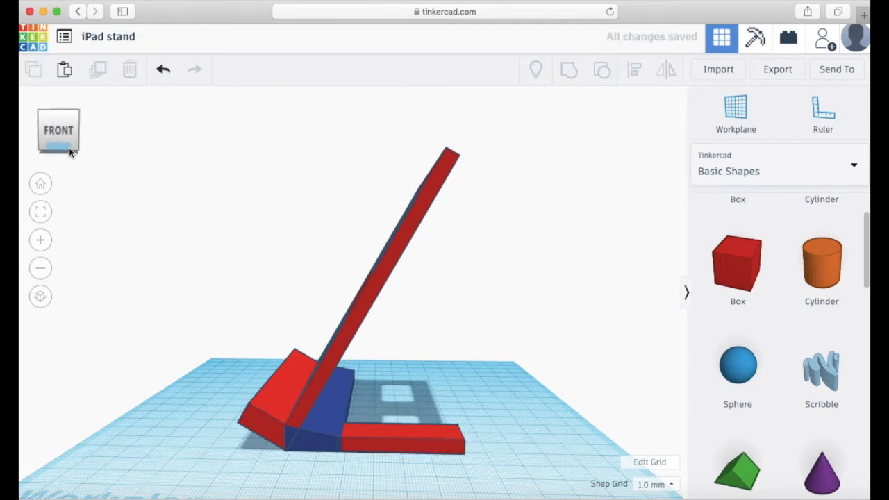
left_click_drag(68, 148, 74, 132)
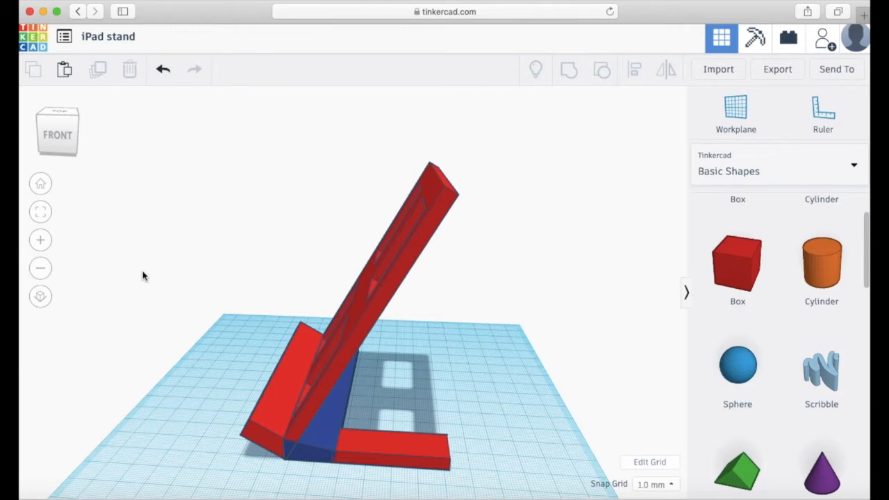
left_click(391, 448)
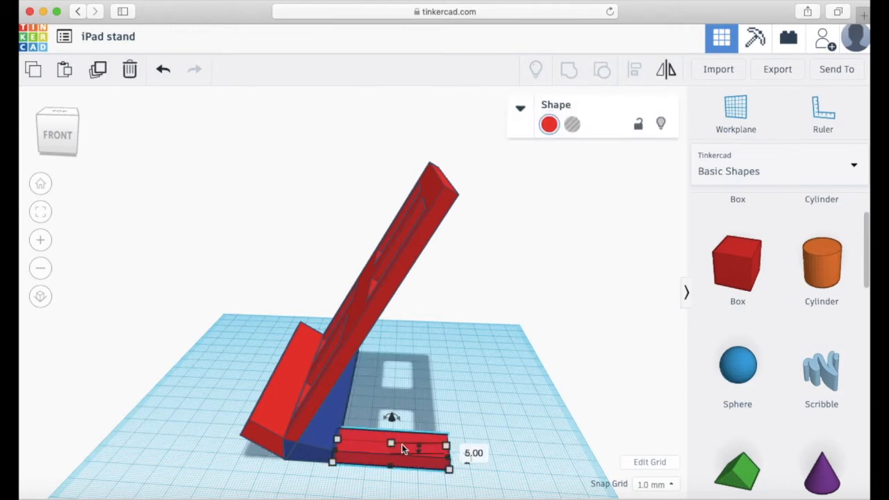
left_click(101, 70)
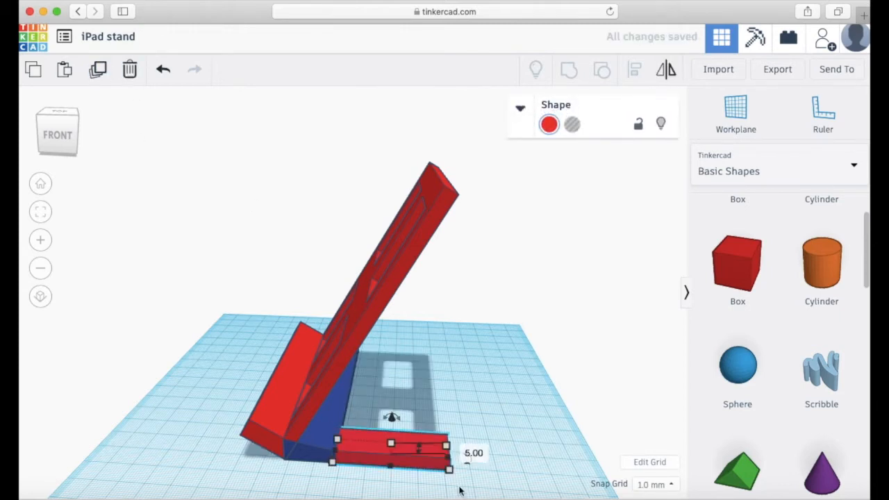
key("Up")
key("Up")
key("Up")
key("Up")
key("Up")
key("Up")
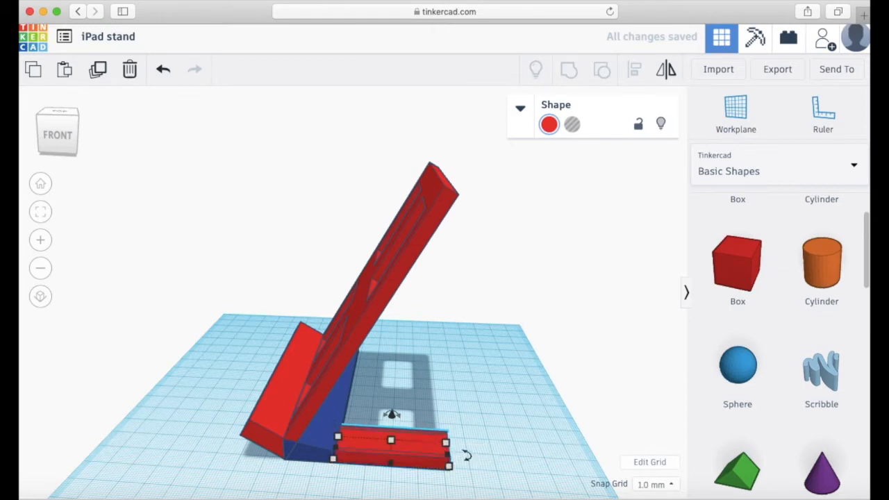
key("Up")
key("Up")
key("Up")
key("Up")
key("Up")
key("Up")
key("Up")
key("Up")
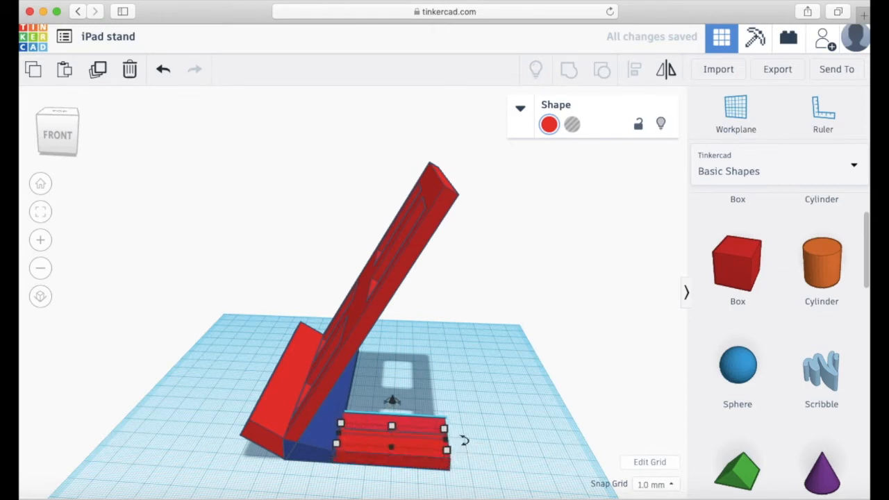
key("Up")
key("Up")
key("Up")
key("Up")
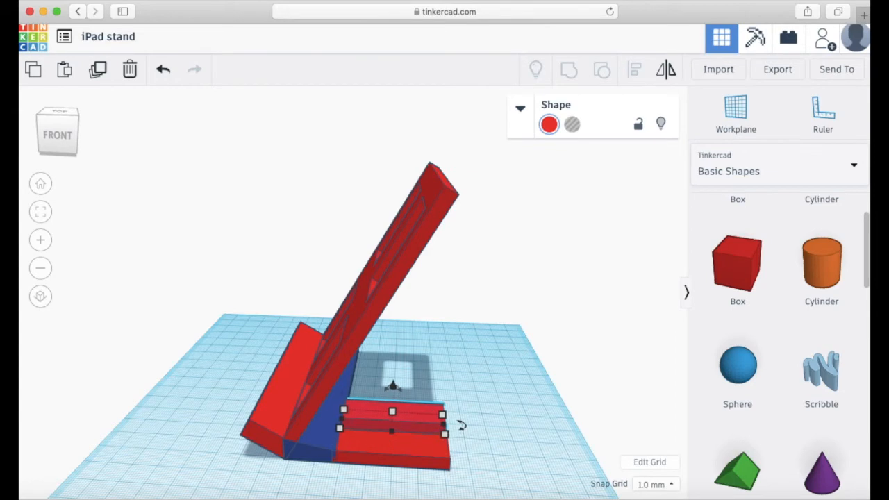
key("f")
key("Up")
key("Up")
key("Up")
key("Up")
key("Up")
key("Up")
key("Up")
key("Up")
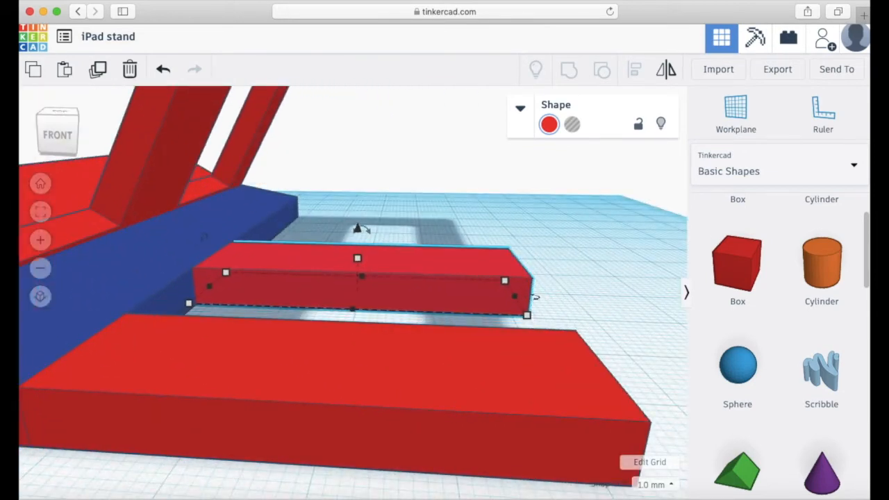
key("Up")
key("Up")
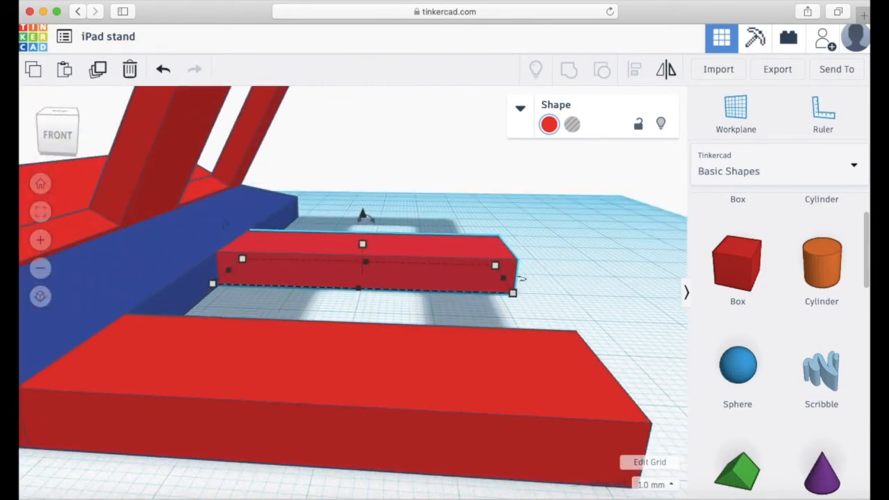
key("f")
key("Up")
key("Up")
key("Up")
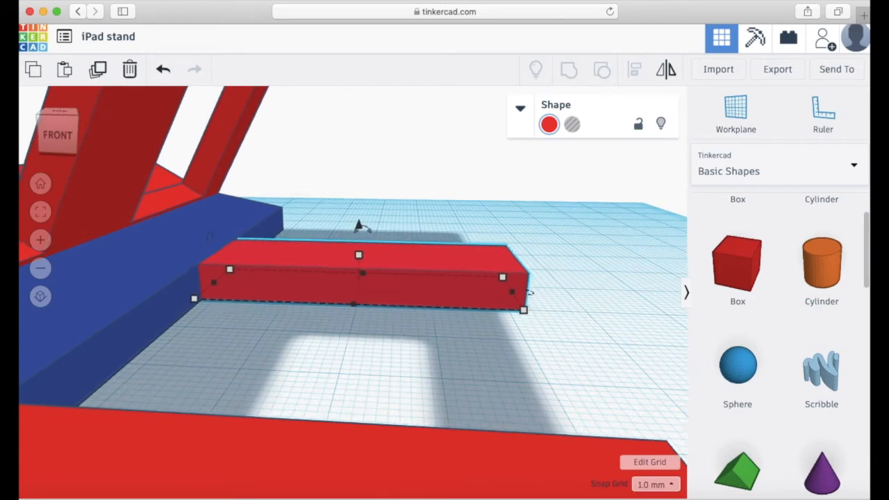
key("f")
key("Up")
key("Up")
key("Up")
key("Up")
key("Up")
key("Up")
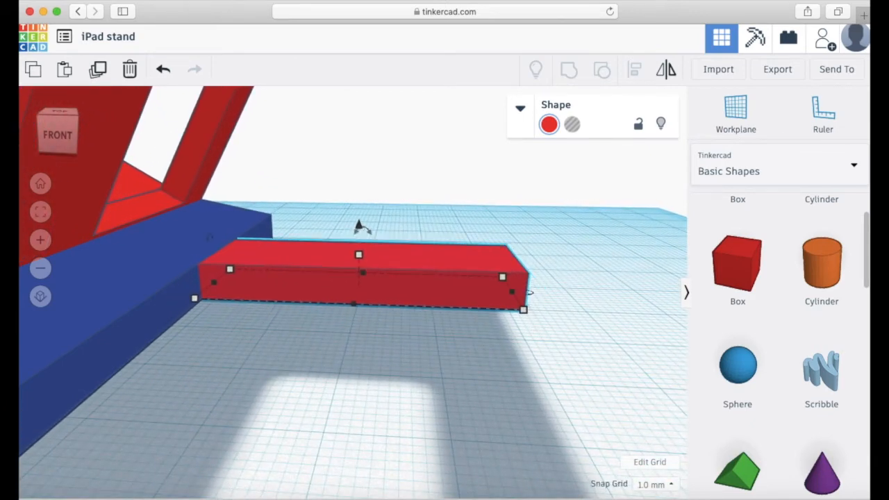
key("f")
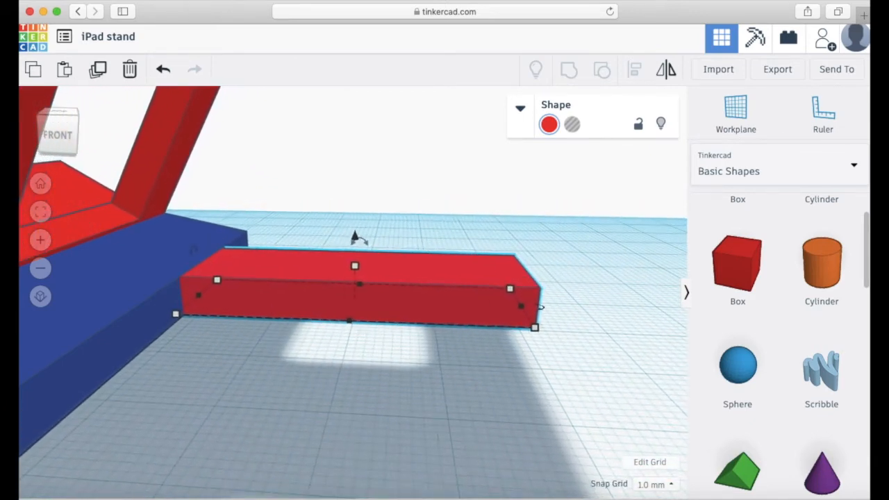
key("Up")
key("Up")
key("Up")
key("f")
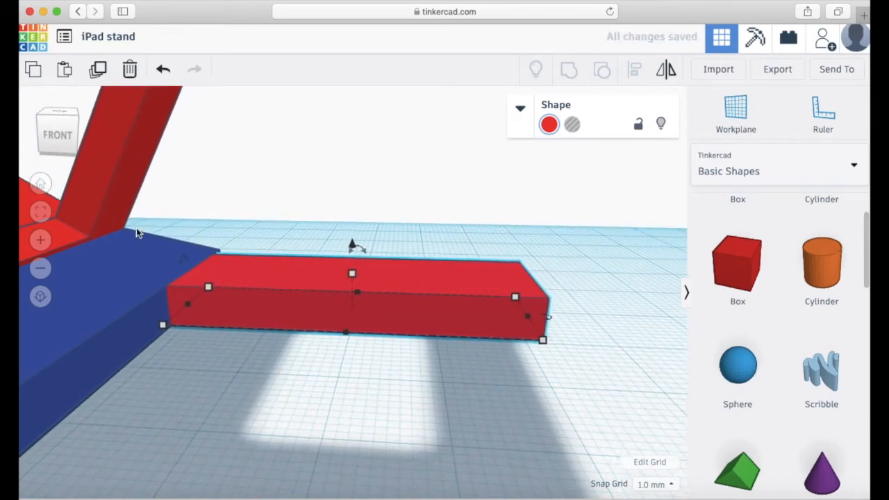
- Nudge the copied leg until it is flush with the foot's end and sits against its back face
left_click(34, 127)
left_click_drag(32, 127, 30, 133)
key("Down")
key("Right")
key("Right")
key("Right")
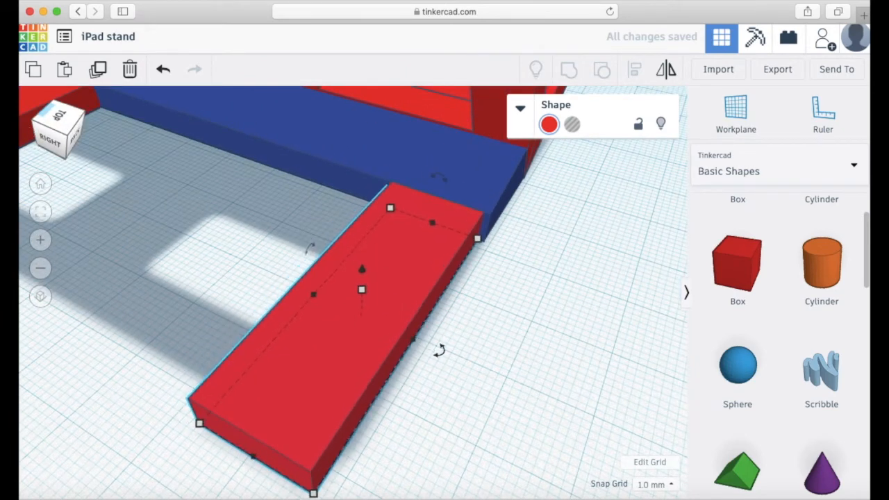
key("Right")
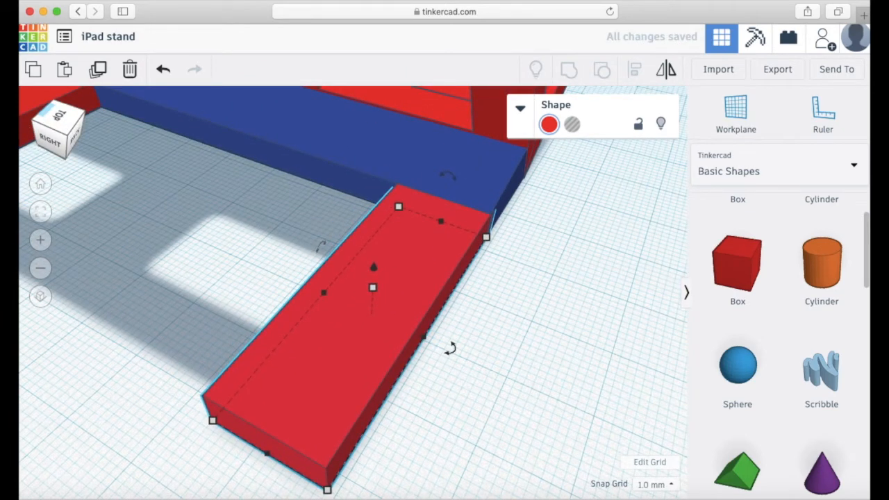
left_click(50, 132)
left_click_drag(50, 128, 55, 133)
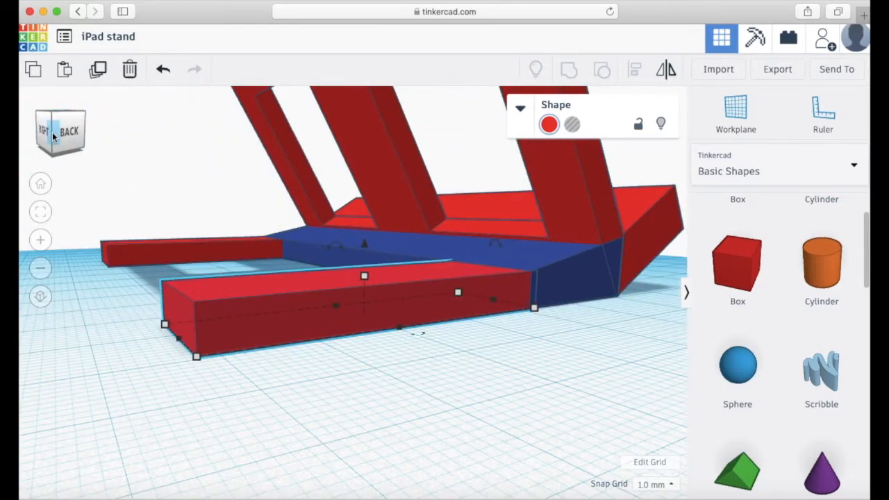
left_click_drag(74, 127, 80, 129)
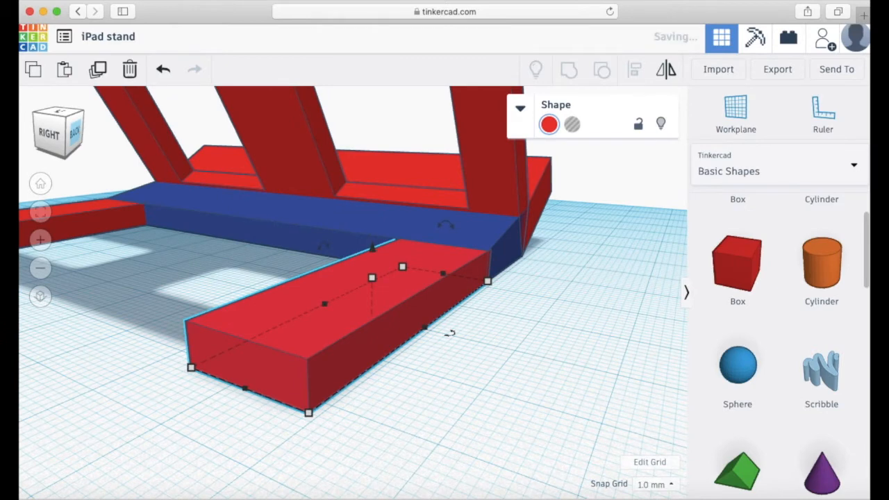
left_click_drag(317, 252, 175, 218)
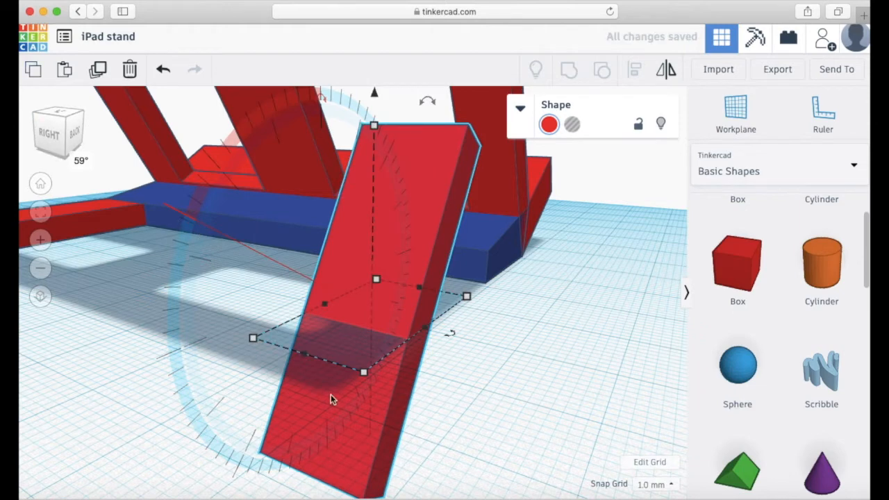
key("d")
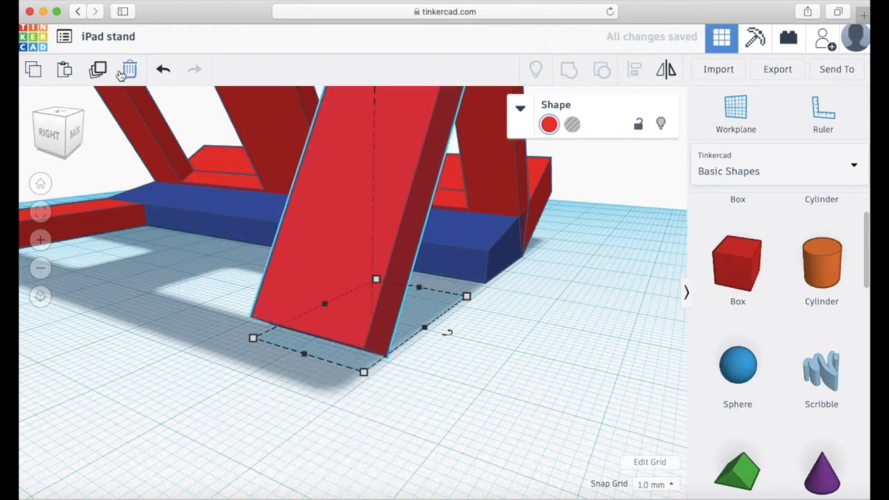
left_click(164, 70)
left_click(164, 70)
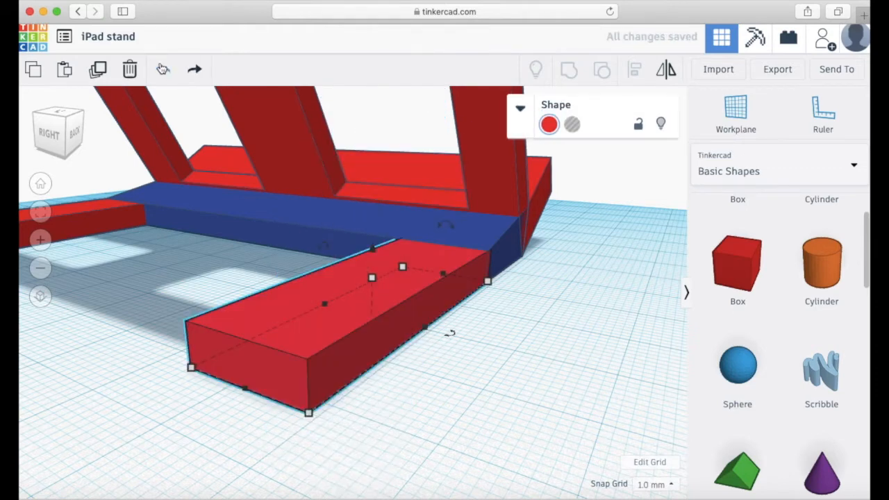
- Duplicate the leg in place, tilt the copy 59° toward the slab, and drop it onto the workplane
left_click(98, 70)
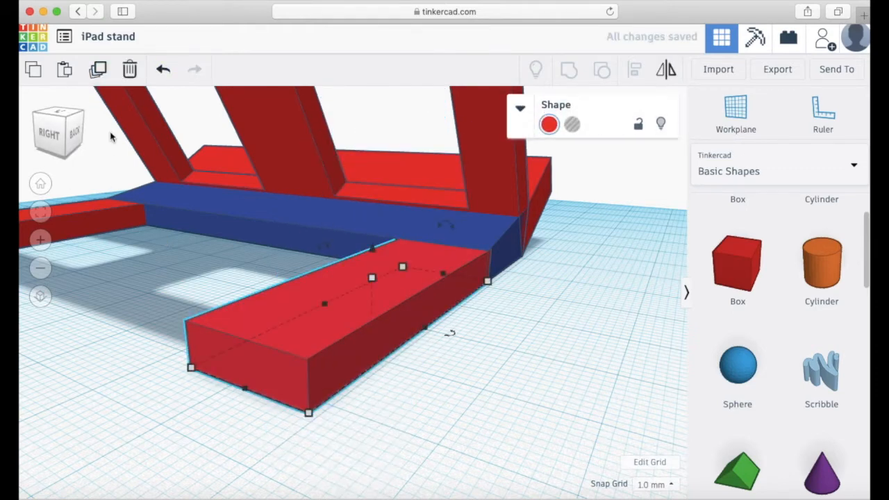
left_click_drag(323, 247, 191, 217)
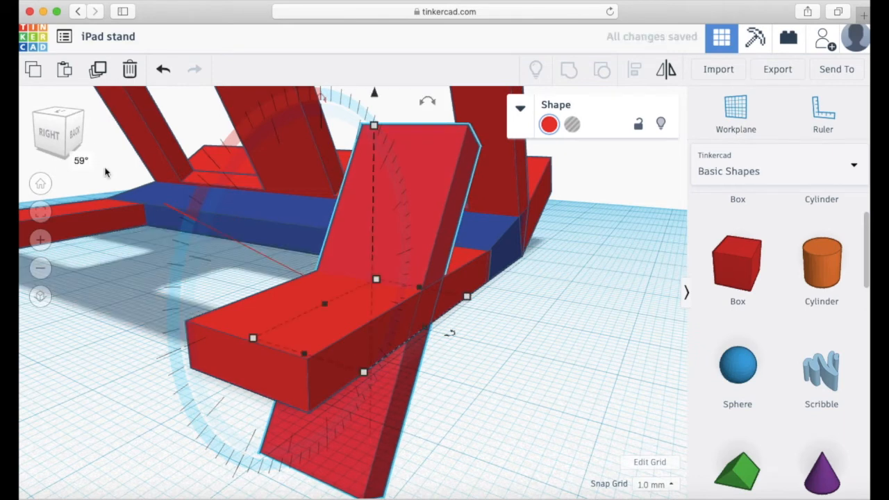
left_click(71, 132)
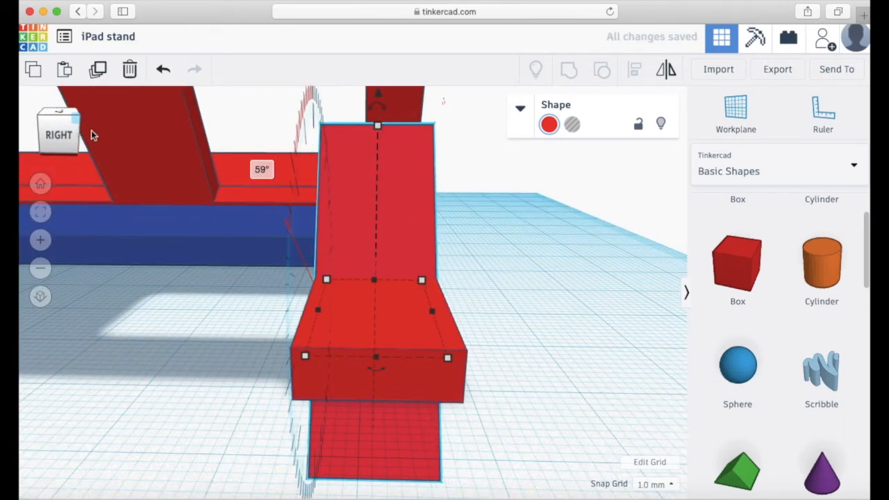
key("d")
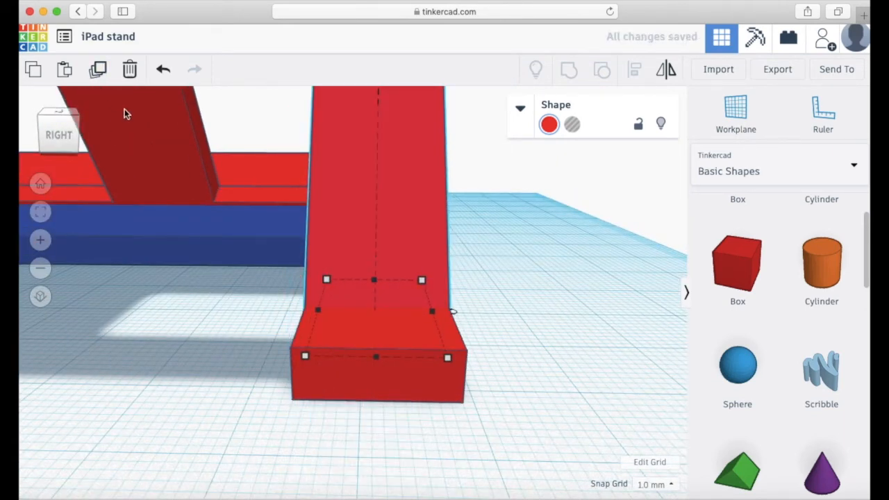
- Move the tilted brace to the leg's free end, away from the foot, and line it up with the leg's sides
key("f")
left_click_drag(72, 132, 51, 130)
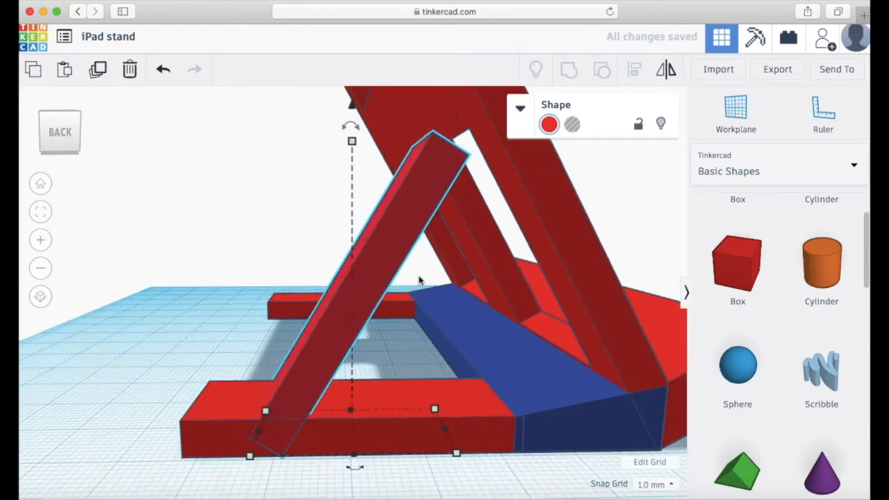
left_click_drag(368, 291, 314, 297)
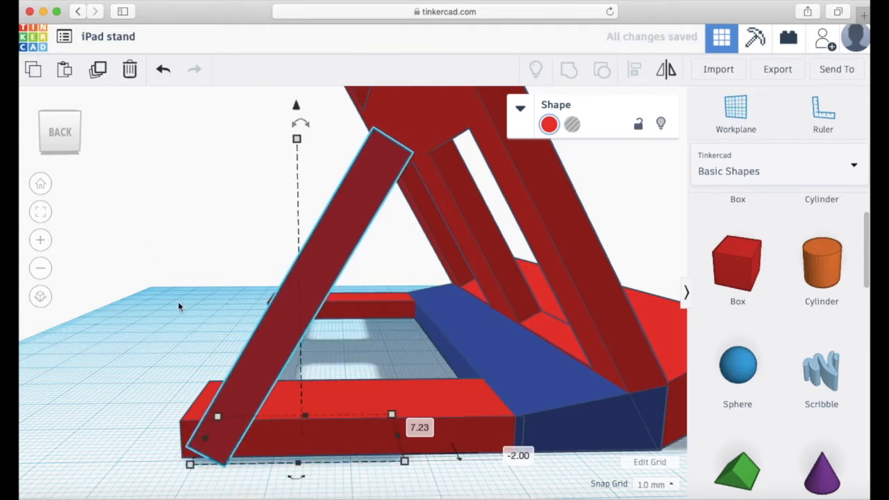
left_click_drag(56, 144, 64, 143)
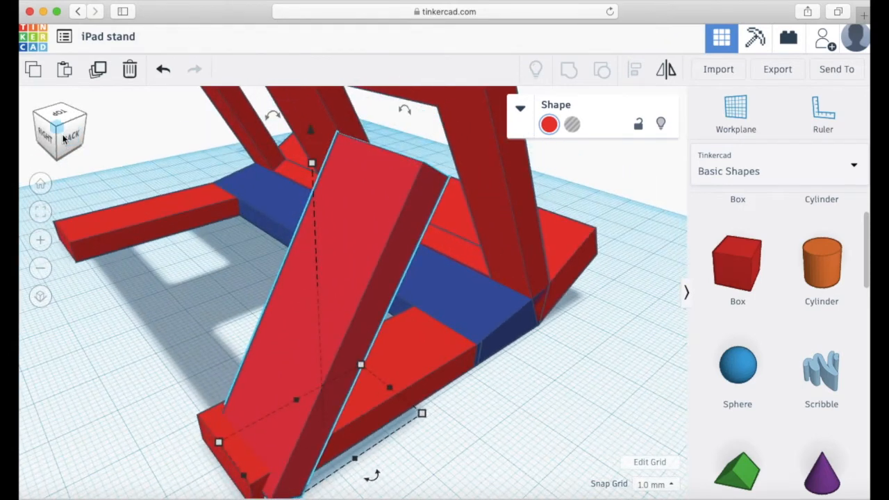
key("Left")
key("Up")
key("Up")
key("Down")
key("Up")
key("Left")
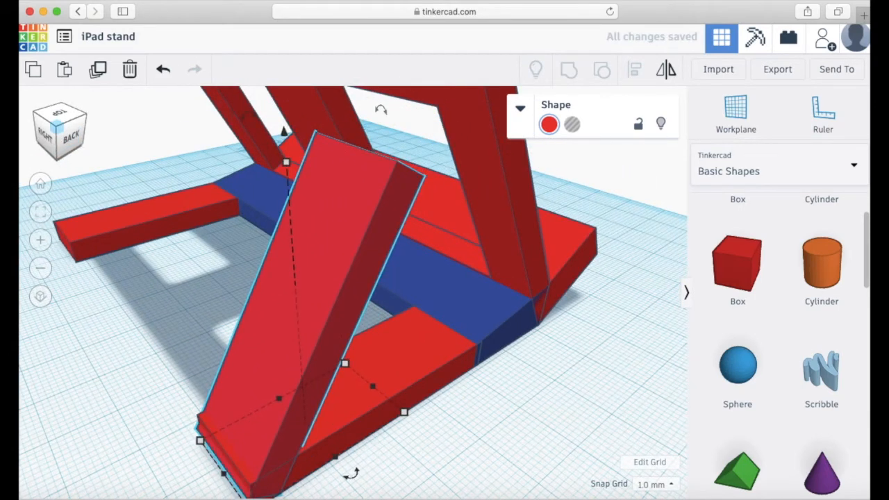
key("Left")
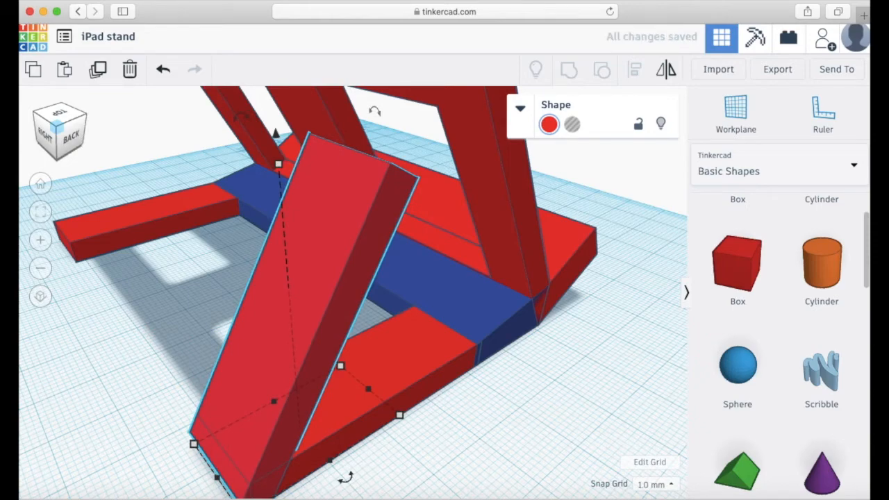
- Fine-tune the tilted brace's position along the leg so its lower end meets the leg's free end
left_click(61, 139)
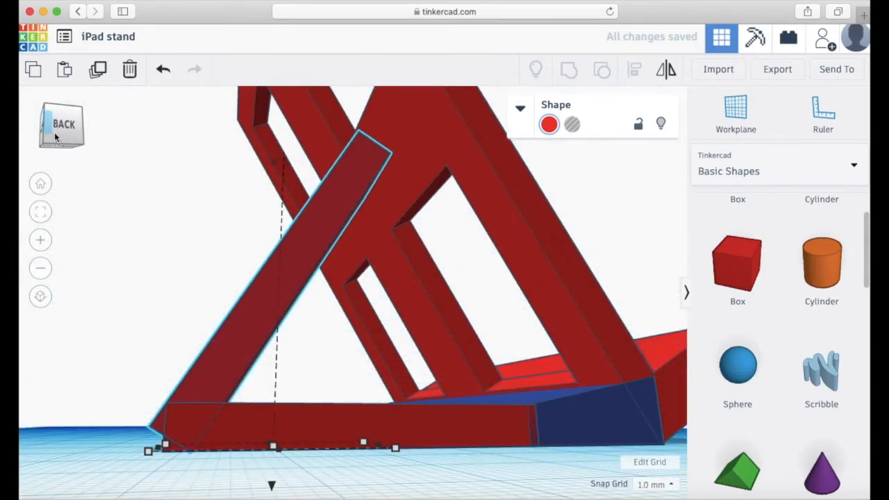
key("Right")
key("Right")
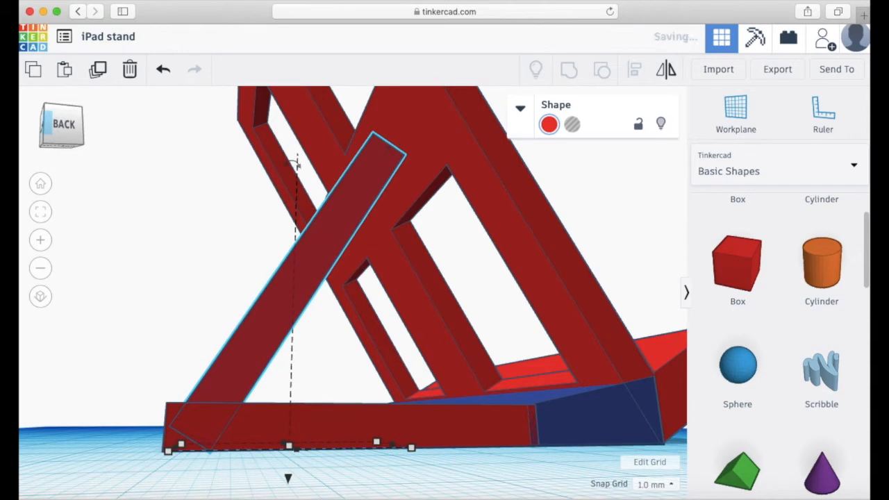
key("Right")
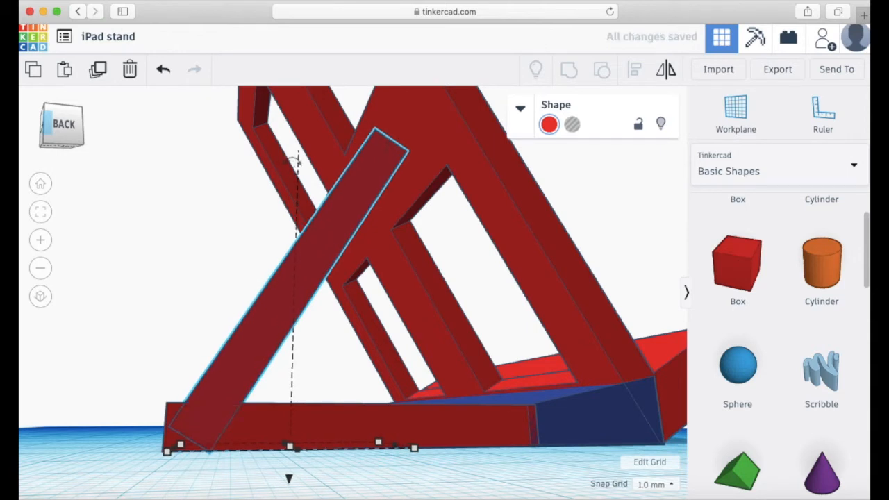
key("Left")
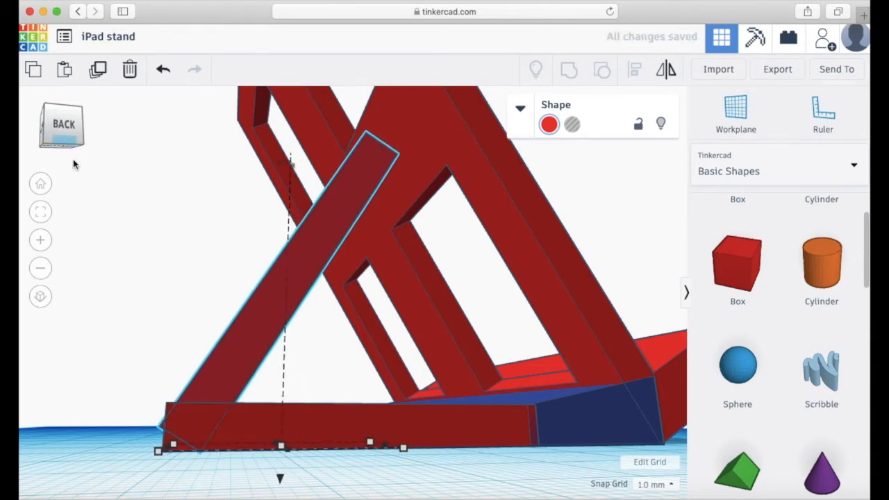
left_click(65, 129)
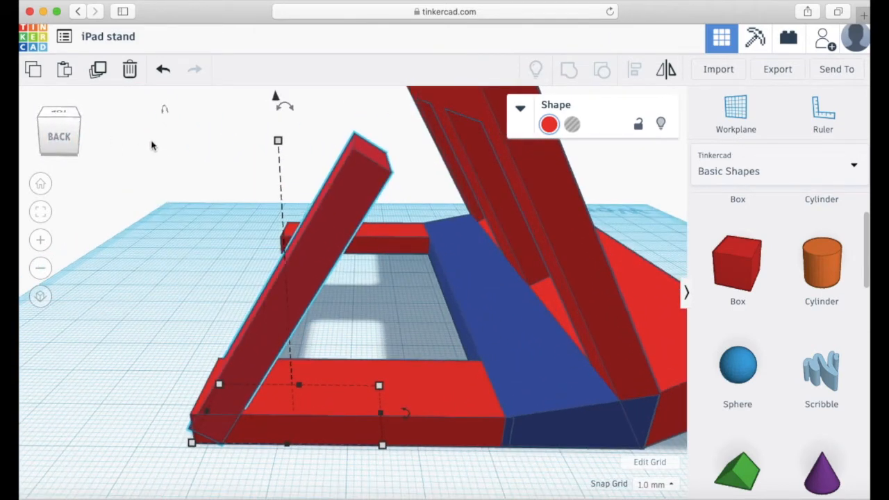
mouse_move(275, 116)
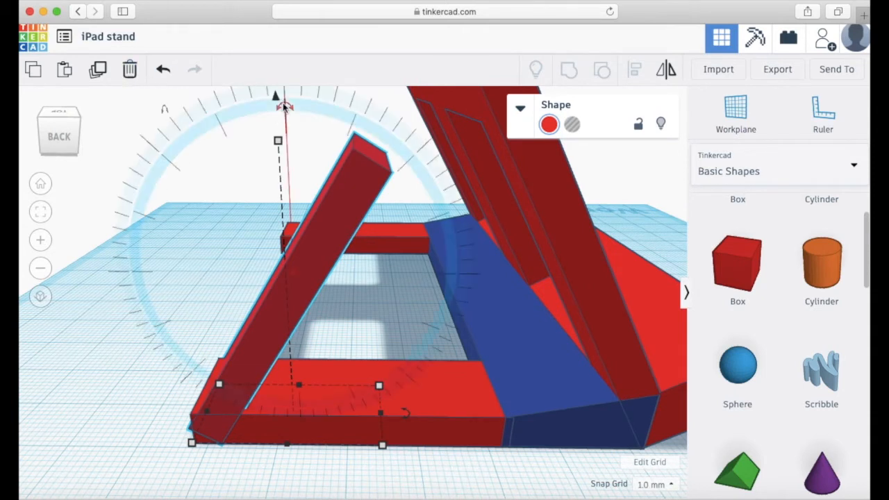
- Undo the brace's moves and tilt until only the flat duplicate lying on the leg remains
left_click(163, 70)
left_click(164, 70)
left_click(163, 73)
left_click(163, 72)
left_click(163, 72)
left_click(163, 73)
left_click(163, 73)
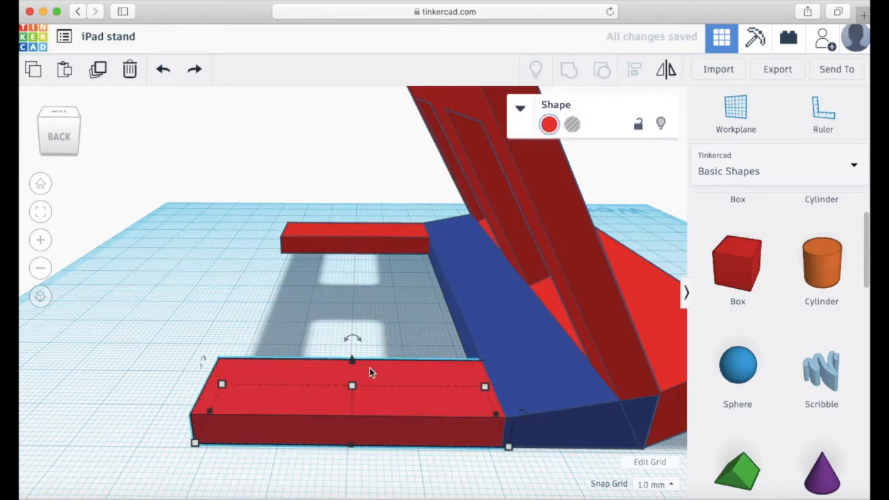
- Try lengthening the duplicated leg away from the foot, and delete the duplicate
left_click_drag(352, 339, 361, 317)
left_click_drag(212, 410, 69, 405)
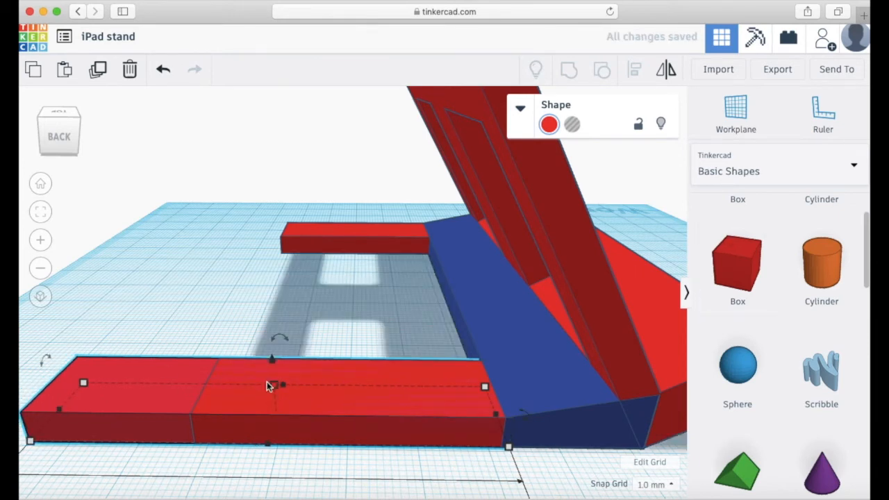
key("Delete")
- Place a workplane on the tilted slab's side face and set the ruler's origin at the leg's lower free corner
left_click(823, 111)
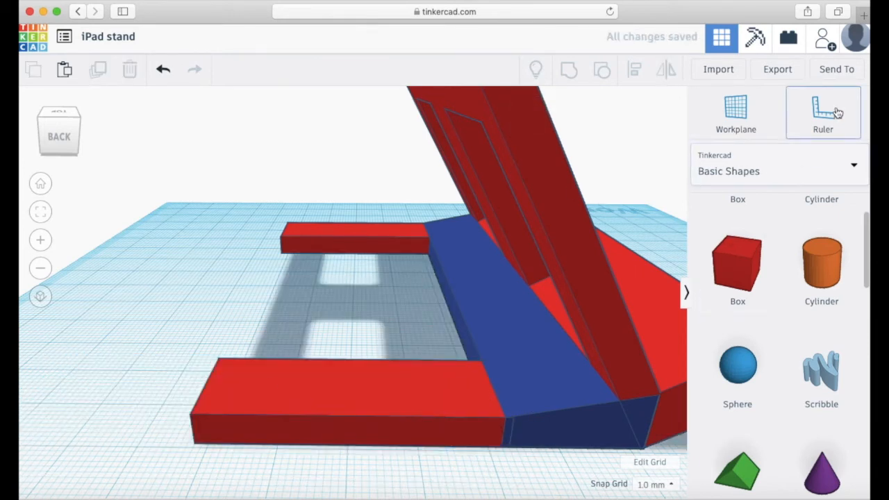
left_click(735, 123)
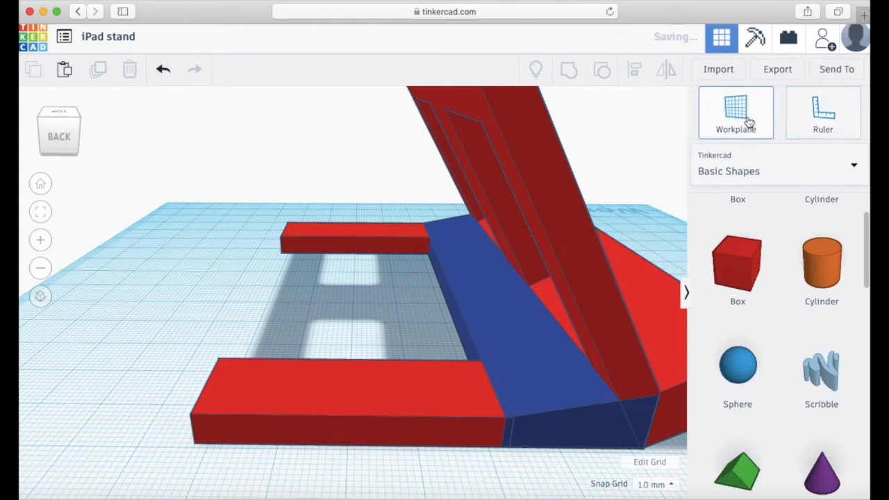
left_click(526, 130)
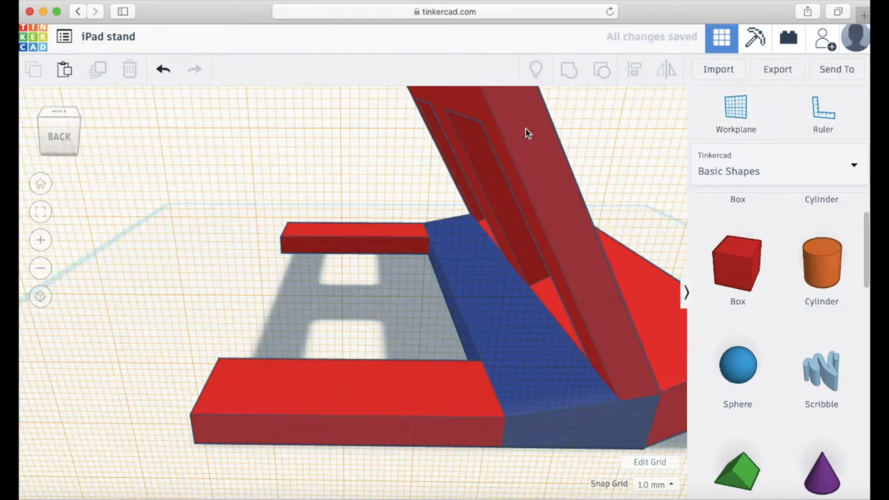
left_click(834, 111)
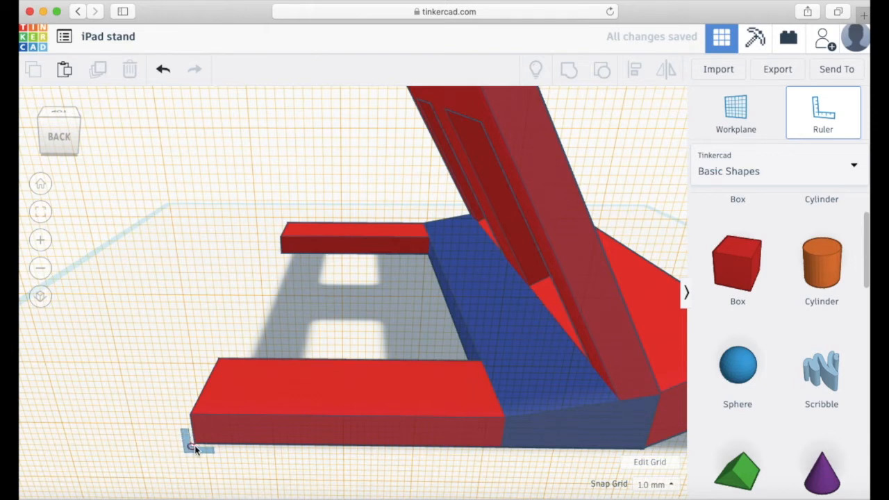
left_click(194, 446)
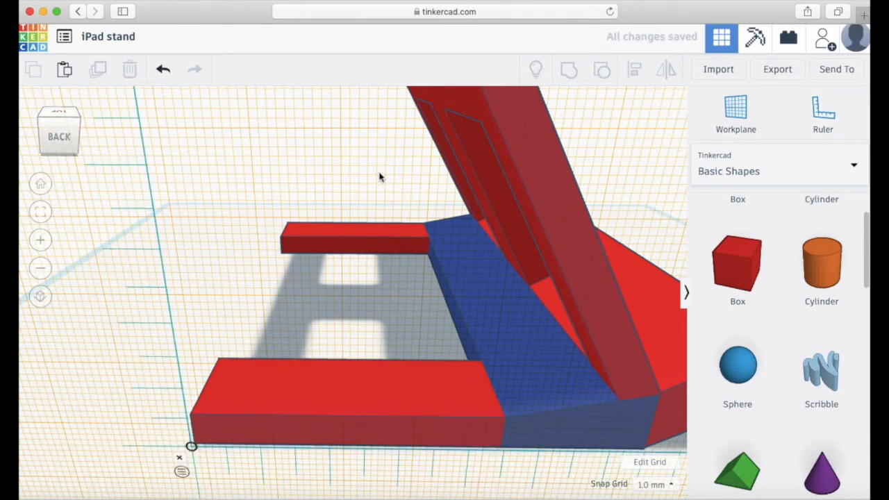
- Select the tilted slab and examine its size and offsets from the ruler, viewing it from the back and the side
left_click(42, 184)
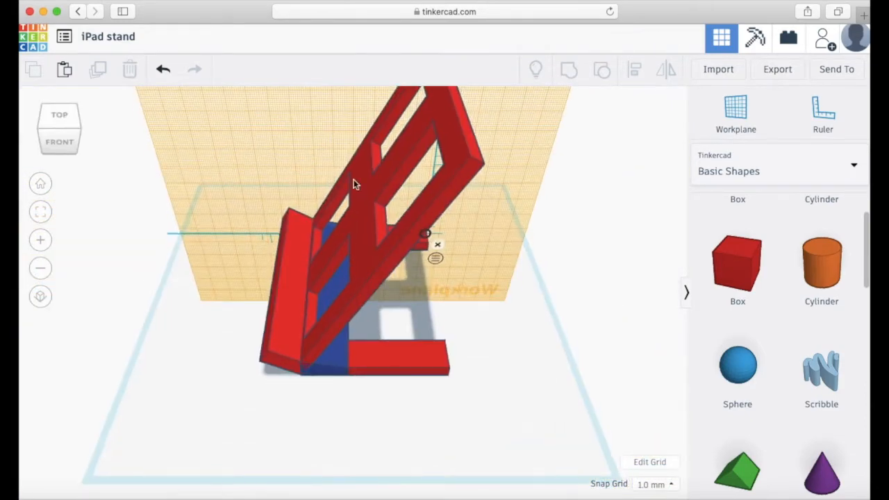
left_click(69, 141)
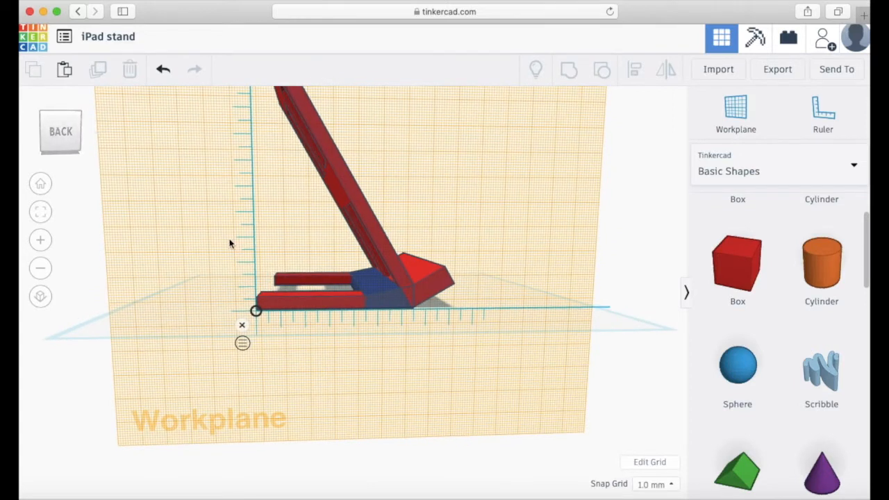
left_click(374, 224)
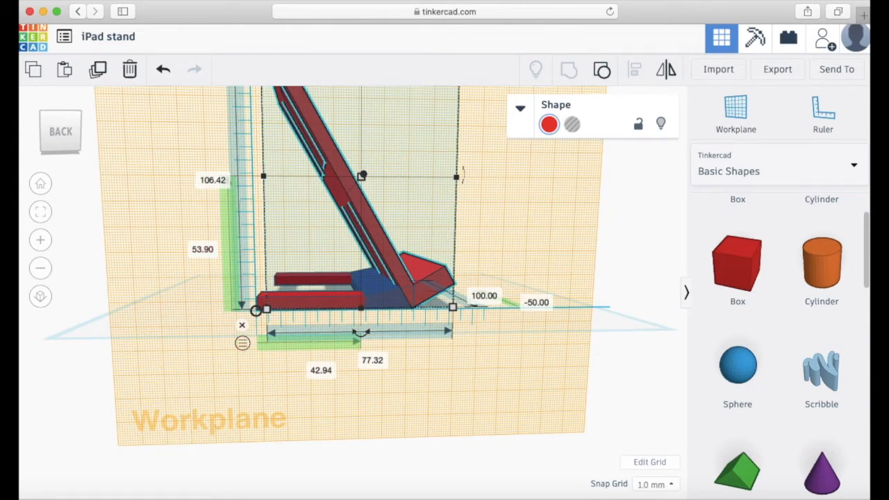
left_click_drag(53, 134, 107, 164)
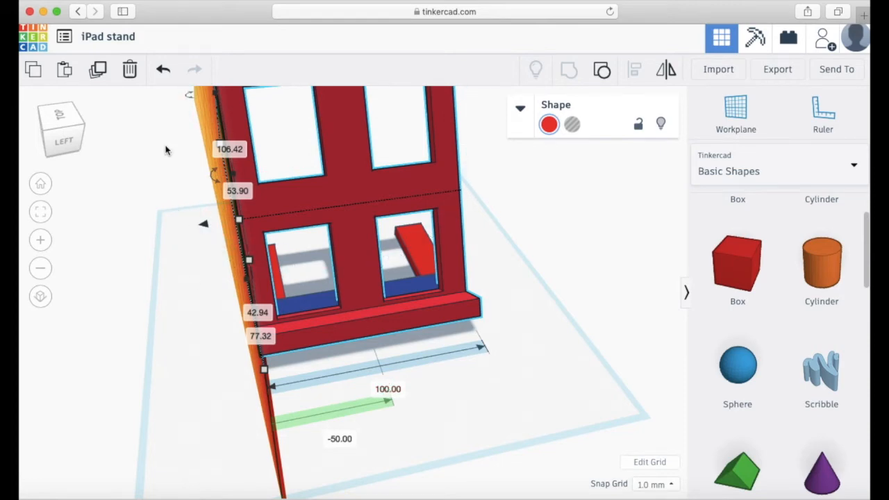
left_click(75, 135)
left_click_drag(87, 124, 88, 130)
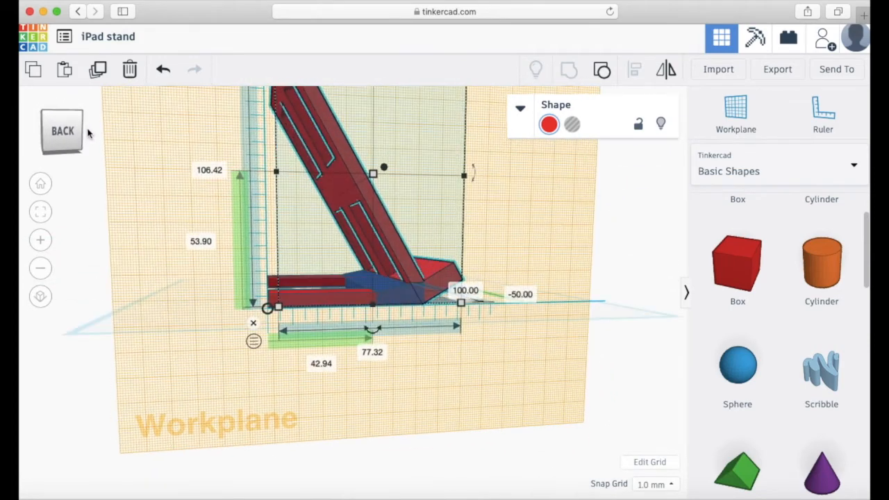
- Switch the ruler from midpoint to endpoint distances for the slab
left_click(254, 343)
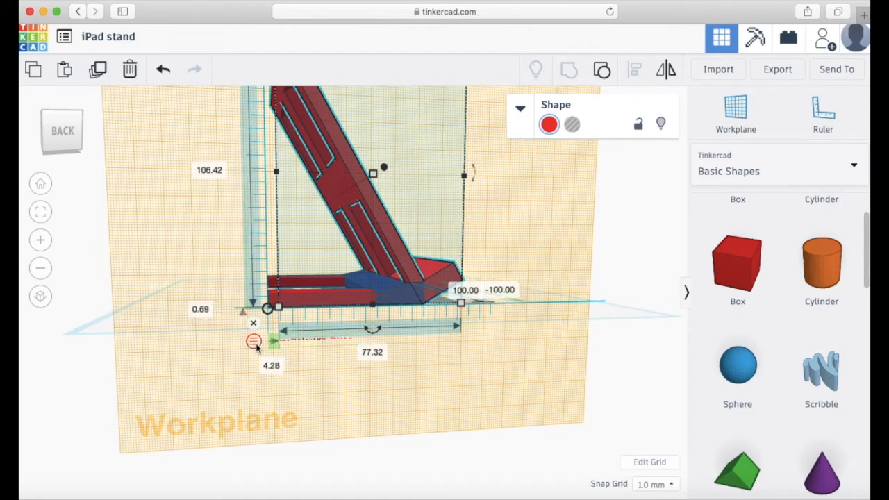
left_click(254, 342)
left_click(254, 342)
left_click(254, 342)
left_click(254, 342)
left_click_drag(63, 135, 61, 135)
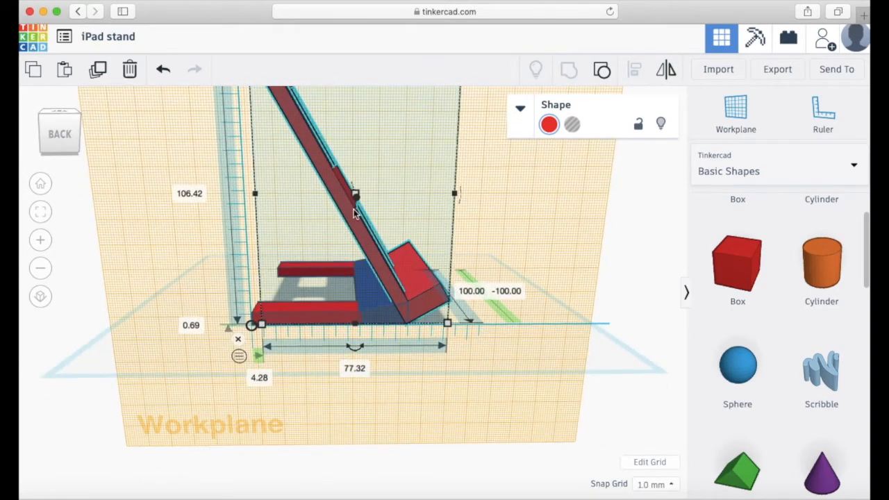
- Place a box on the side workplane above the leg and stretch it down to a height of 46 mm
left_click_drag(744, 262, 299, 206)
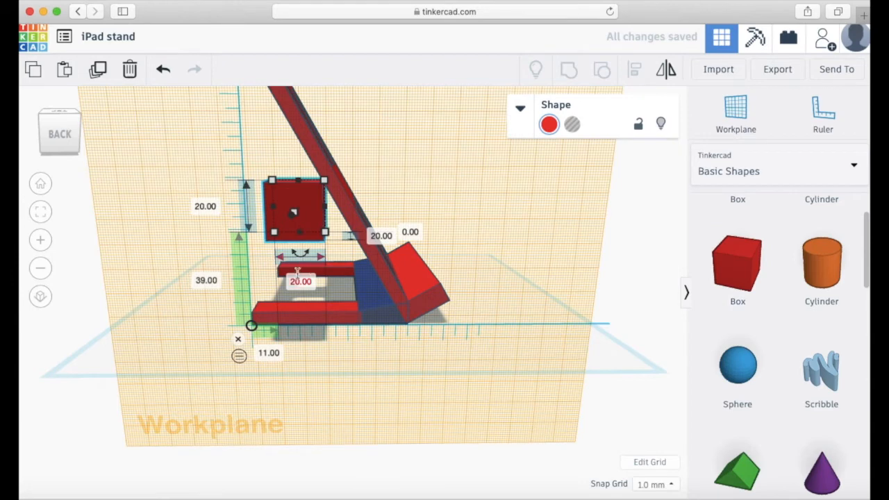
mouse_move(76, 147)
left_mouse_down()
mouse_move(66, 146)
mouse_move(77, 149)
left_mouse_up()
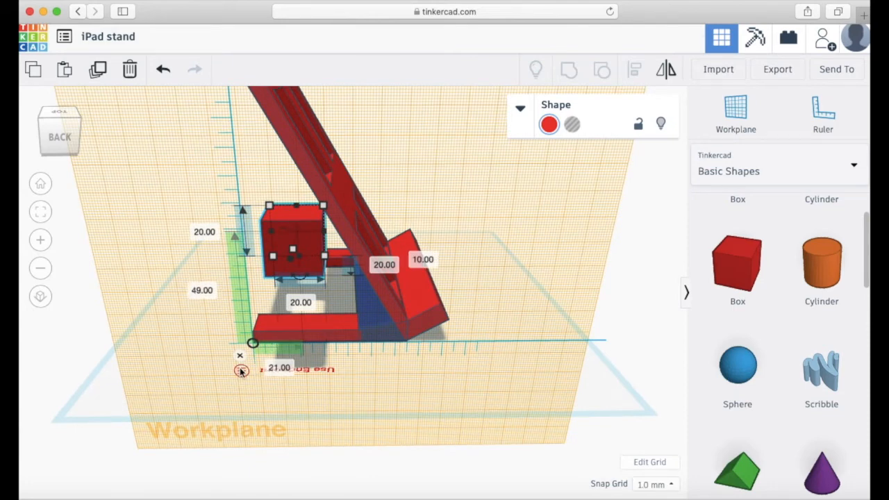
left_click_drag(76, 137, 79, 136)
left_click_drag(321, 246, 339, 313)
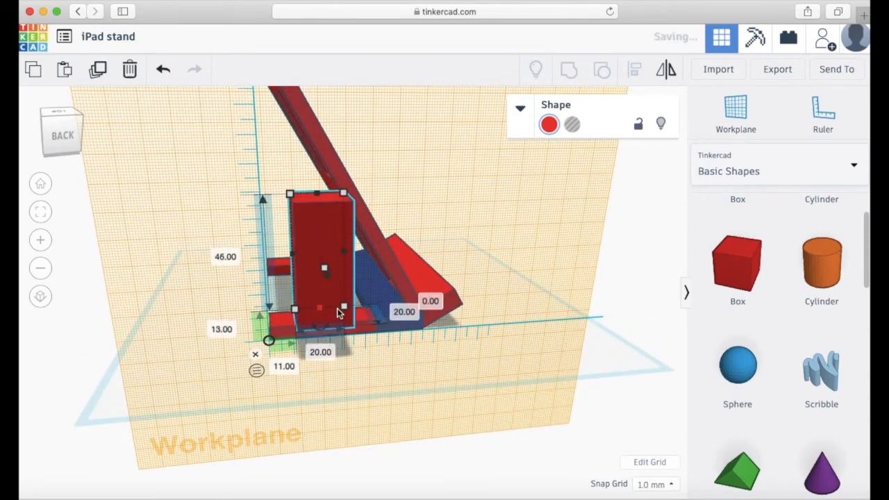
- Extend the box's lower end to the top of the leg, making the box 53 mm high
left_click(66, 143)
key("f")
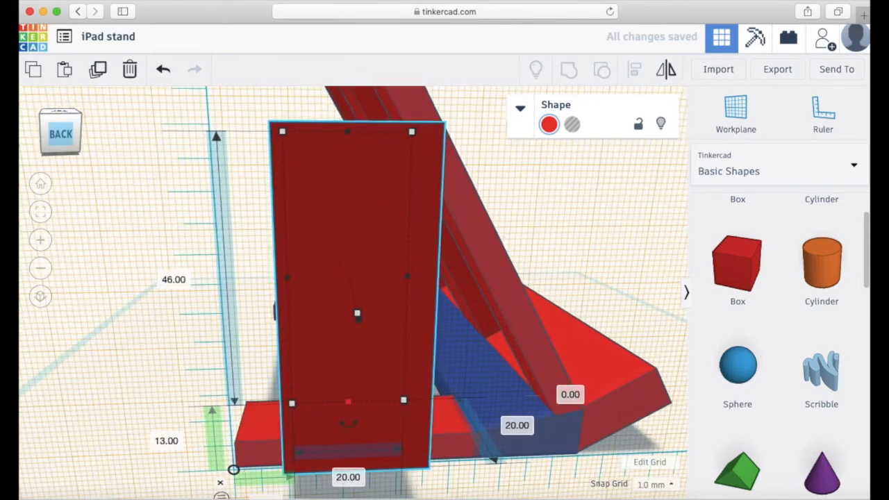
left_click(55, 139)
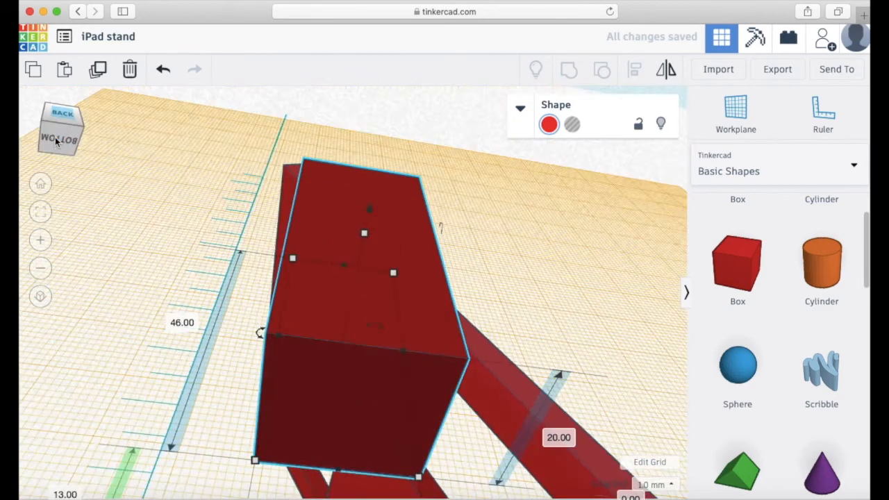
left_click(54, 144)
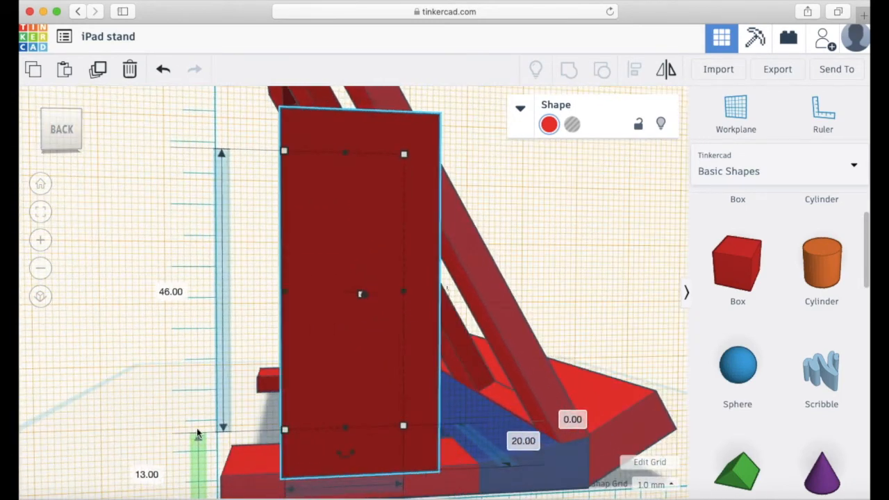
left_click(251, 466)
key("f")
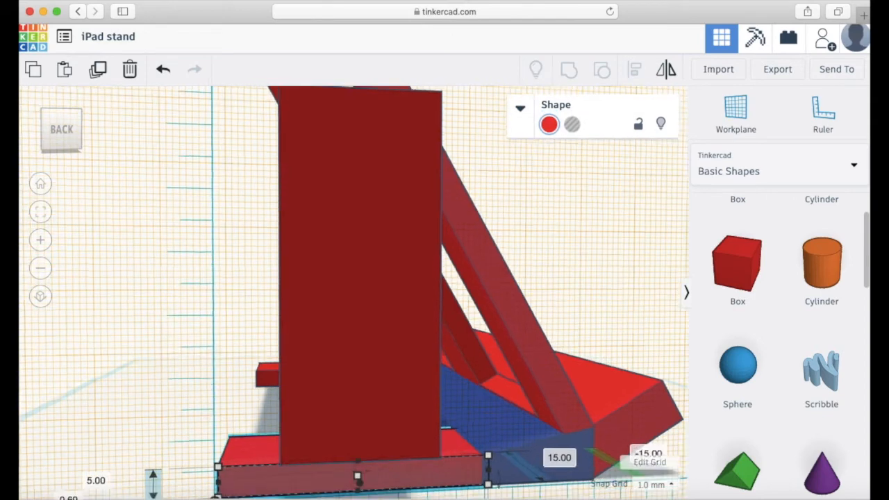
left_click(335, 202)
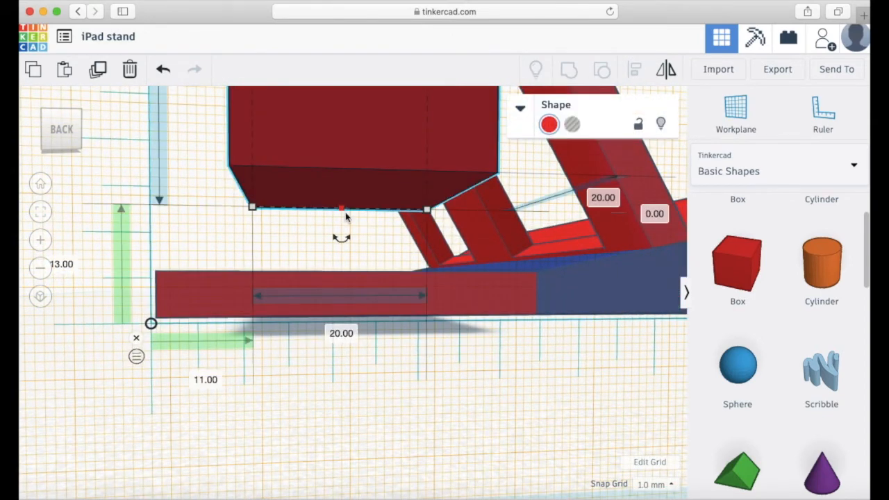
left_click_drag(341, 210, 342, 273)
key("f")
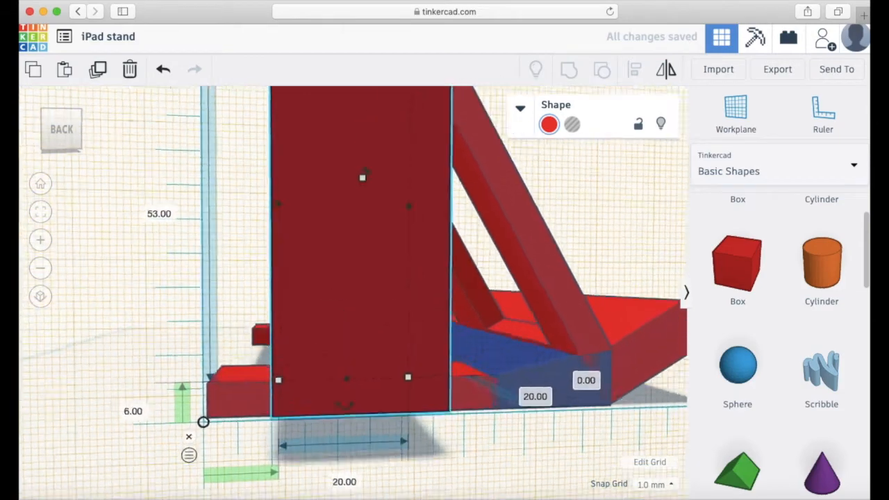
- Try tilting the box 28° in the plane of the slab's side face, and undo the rotation
left_click(74, 130)
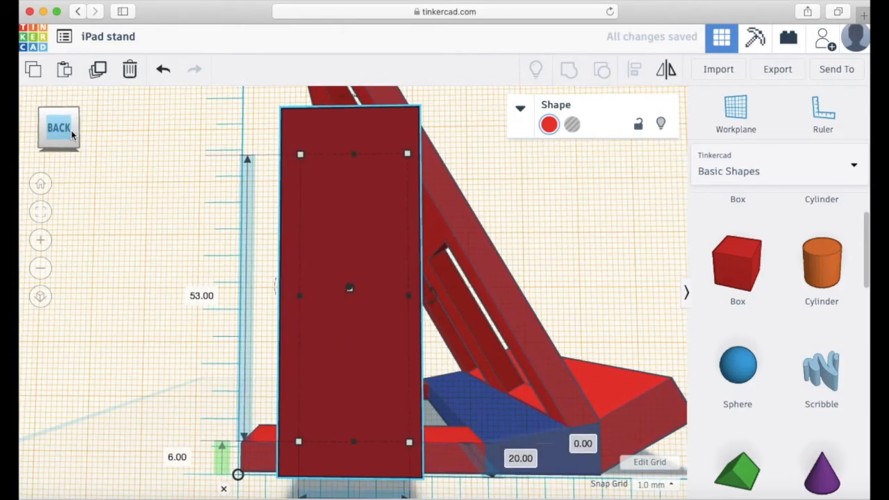
left_click_drag(72, 135, 70, 142)
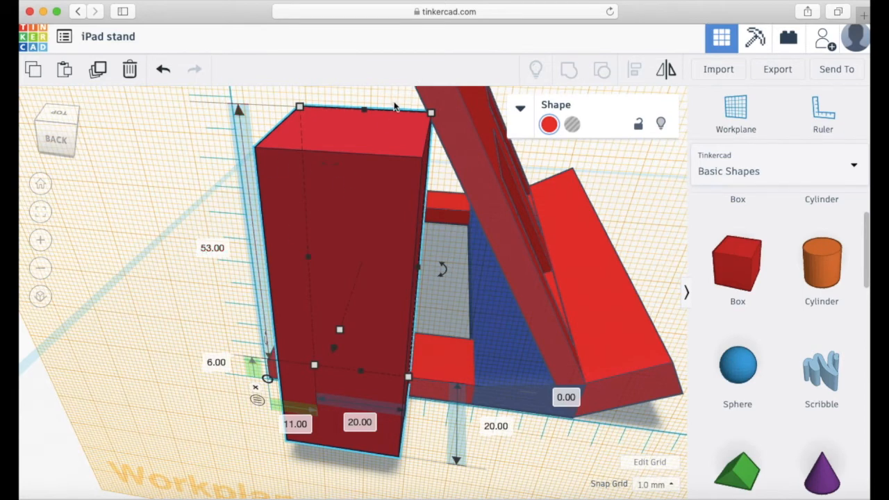
left_click_drag(441, 263, 451, 300)
left_click_drag(486, 324, 288, 251)
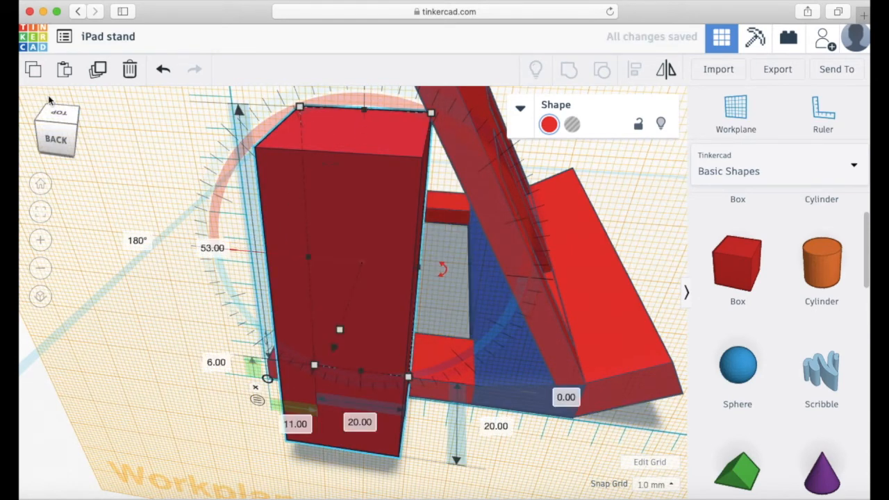
left_click_drag(51, 131, 44, 128)
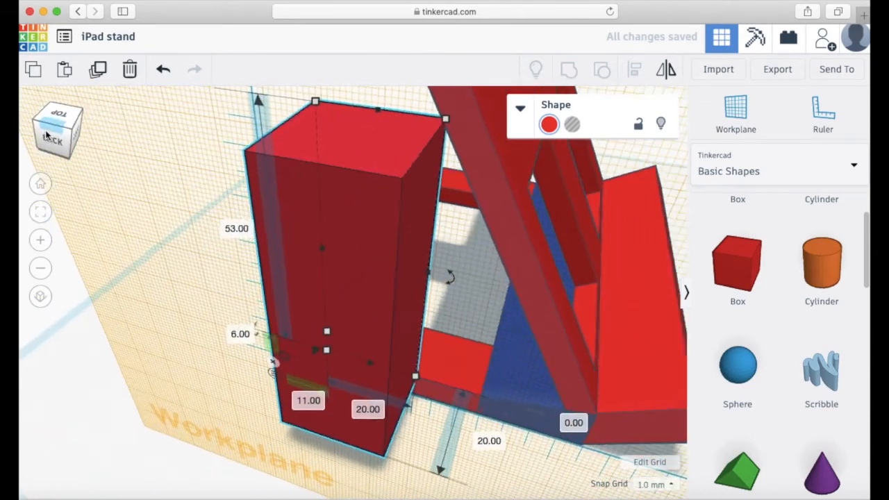
left_click_drag(456, 279, 503, 260)
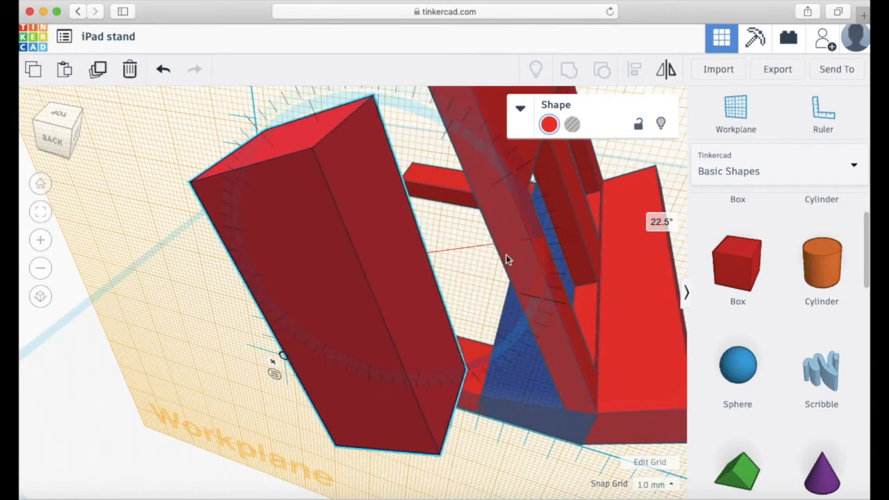
left_click_drag(556, 239, 559, 219)
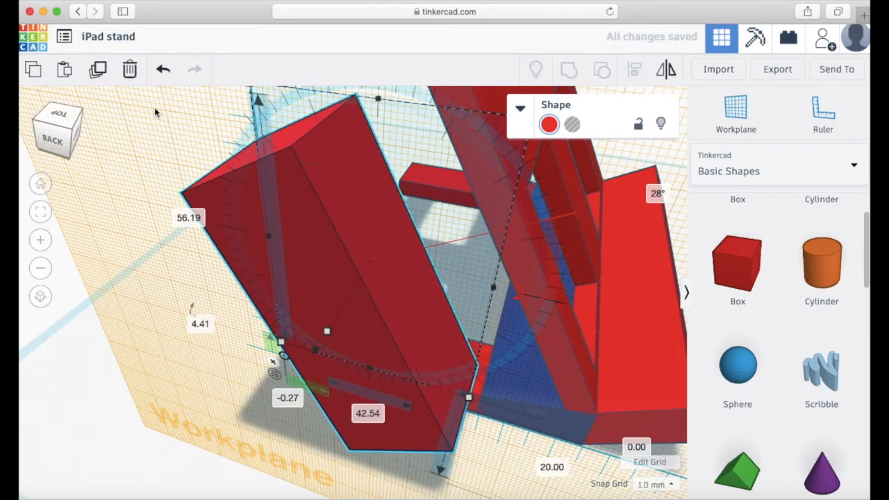
left_click(165, 70)
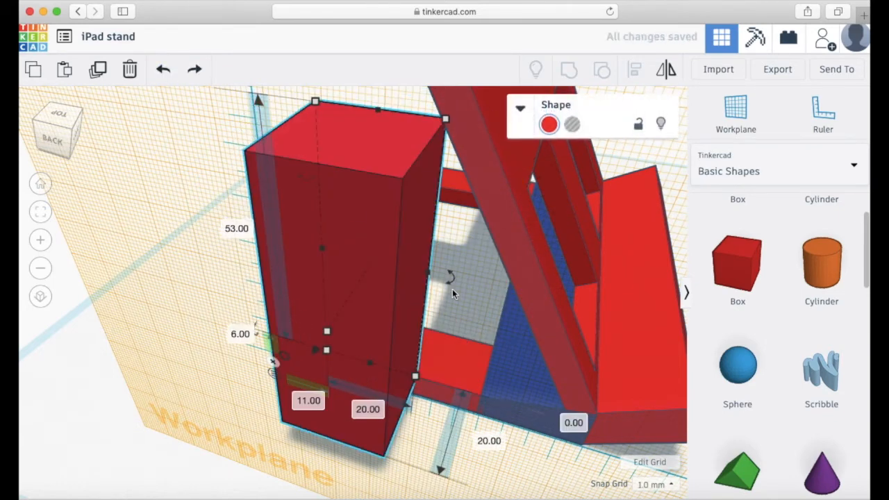
- Tilt the box -59° toward the slab and move its lower corner to the leg's free end
left_click_drag(456, 284, 469, 415)
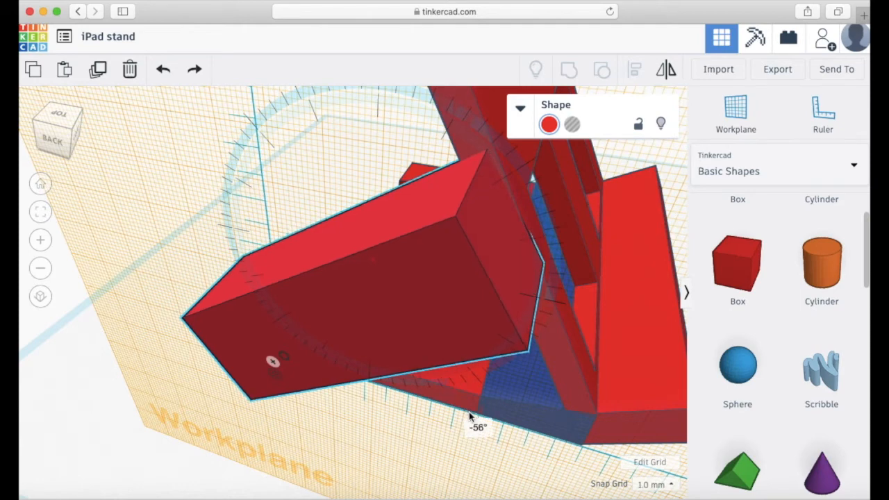
left_click_drag(469, 416, 475, 437)
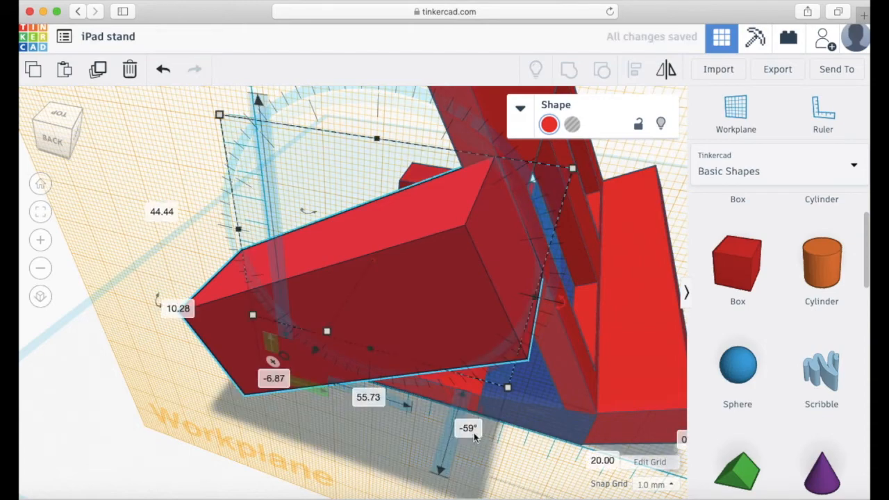
left_click(60, 124)
left_click_drag(60, 122, 51, 121)
left_click_drag(381, 237, 442, 257)
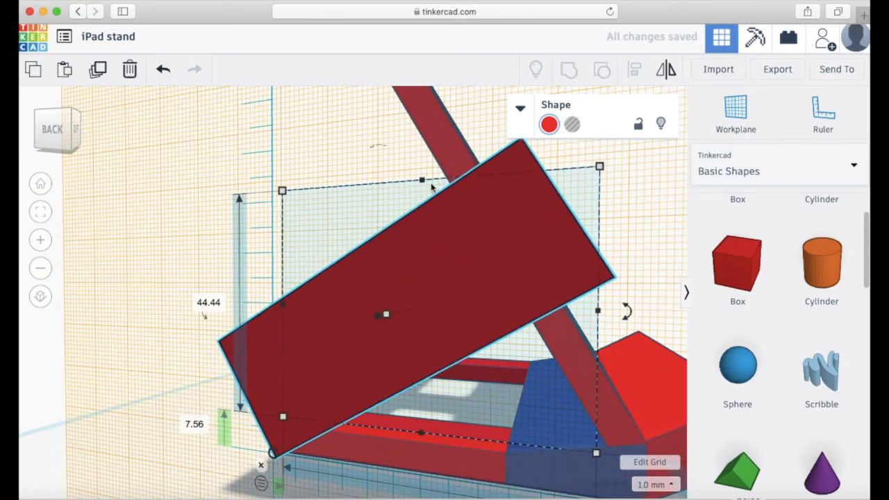
- Try reducing the tilted box's height from its upper edge, and delete the box
left_click_drag(421, 184, 421, 250)
key("Delete")
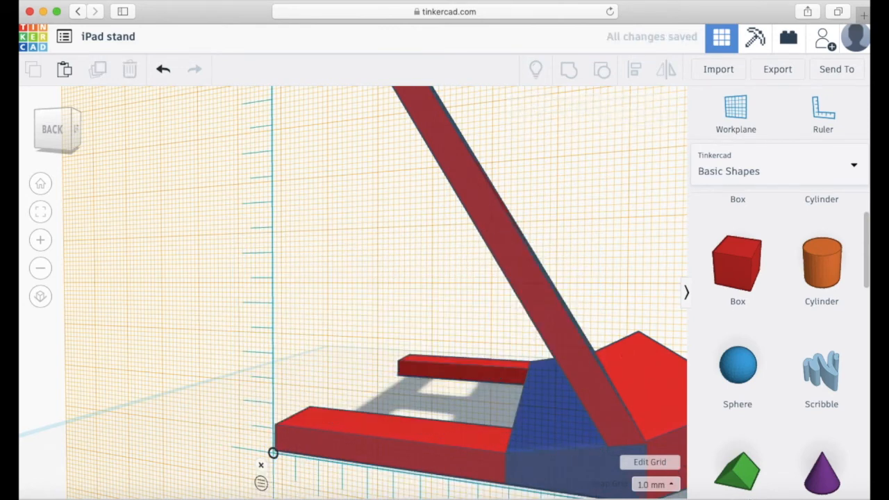
- Reset the workplane to the base grid and remove the ruler from it
left_click(747, 120)
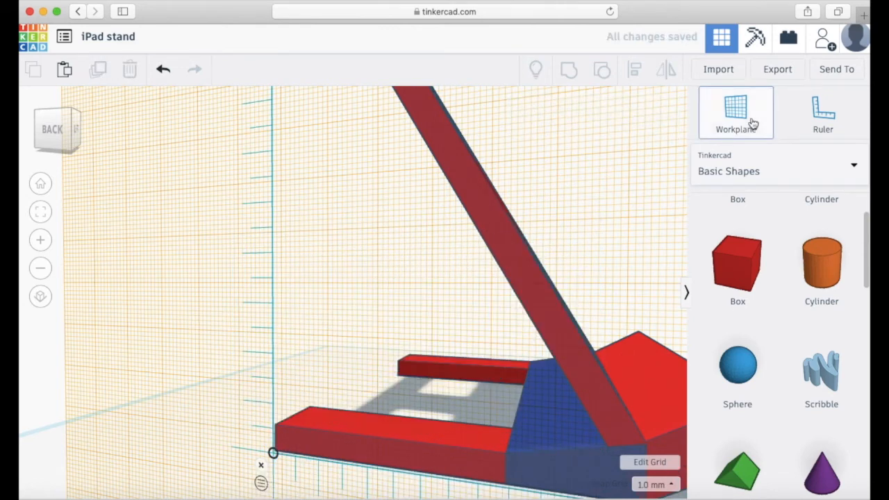
left_click(221, 439)
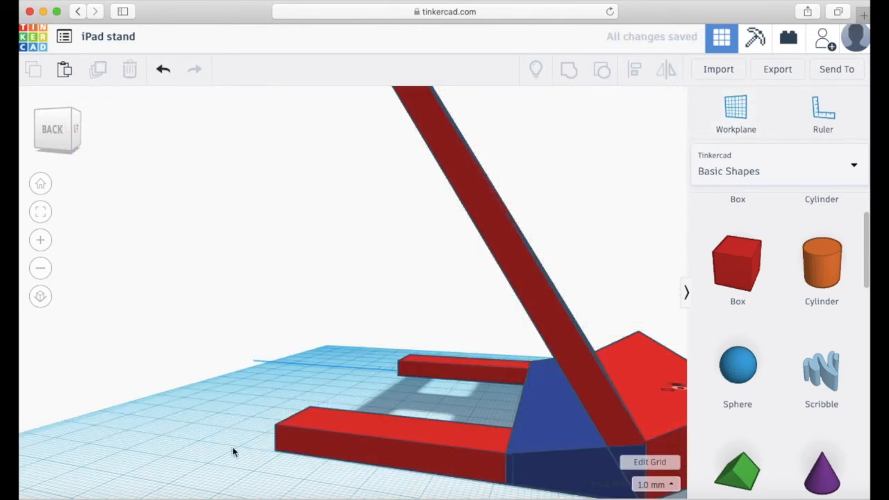
left_click(806, 119)
left_click(190, 448)
left_click(189, 448)
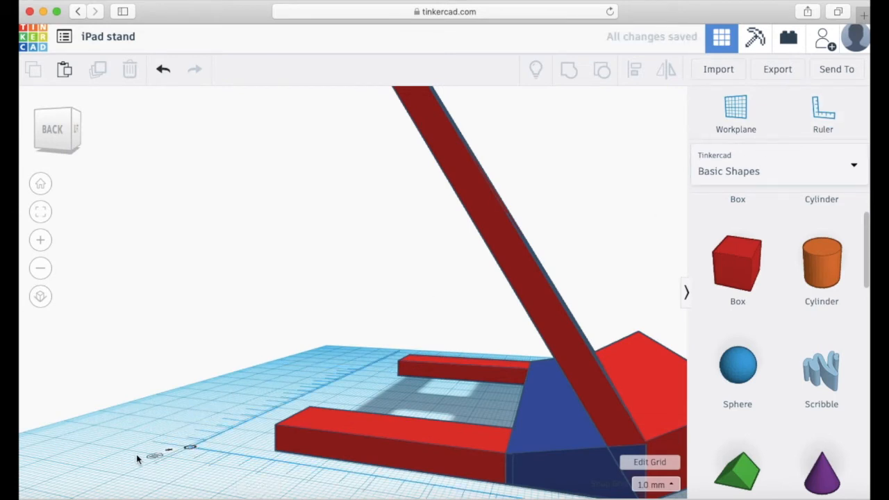
left_click(53, 134)
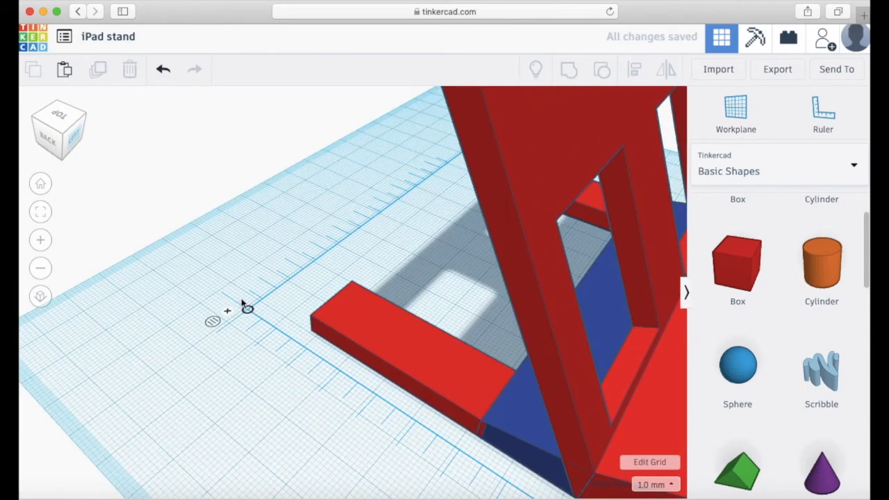
left_click(227, 311)
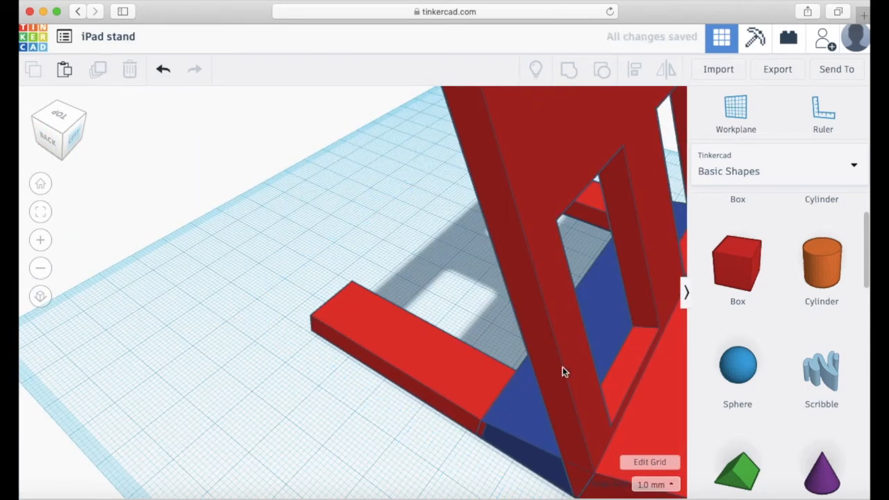
- Try tilting the near rear leg itself upward, and undo the rotation
left_click(423, 376)
left_click_drag(425, 310, 415, 226)
left_click_drag(364, 218, 347, 230)
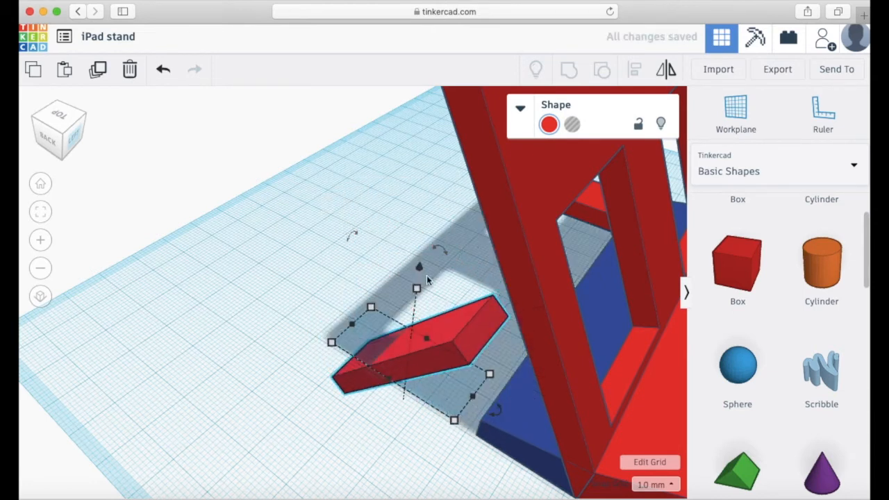
left_click(165, 73)
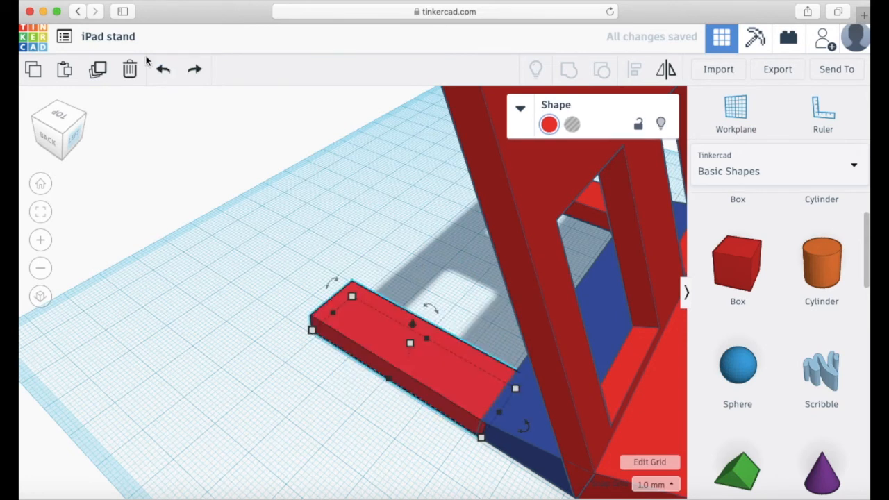
- Duplicate the near rear leg and tilt the copy 59° in the plane of the leg's long side
left_click(107, 73)
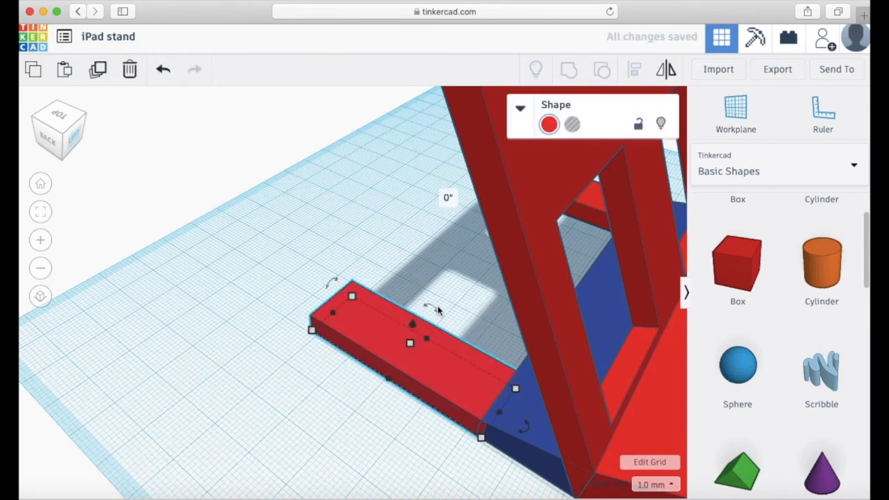
left_click_drag(438, 292, 414, 185)
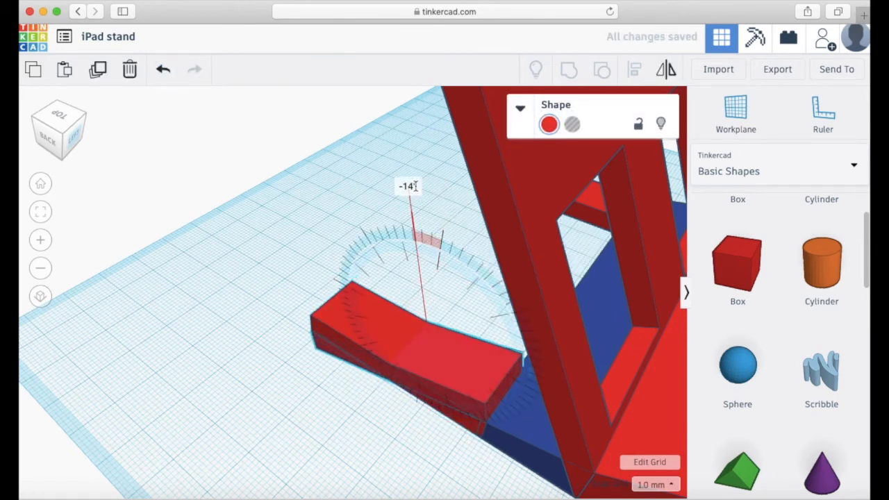
left_click(409, 185)
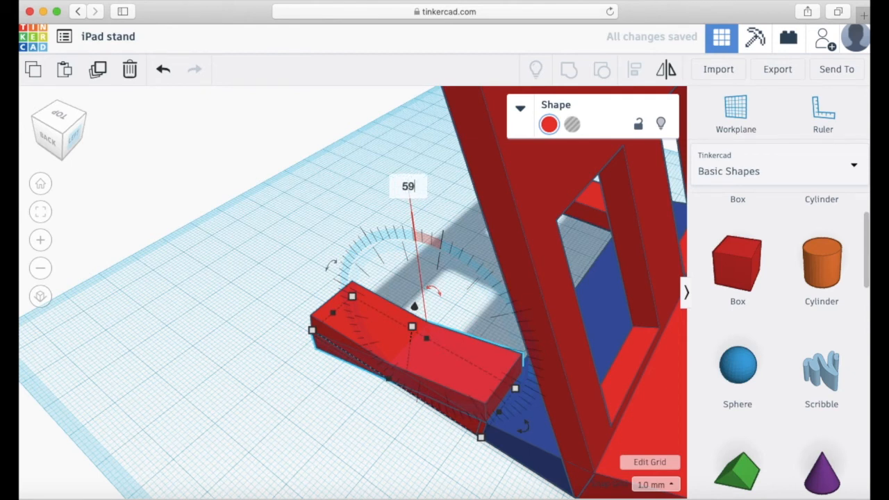
type("59")
key("Return")
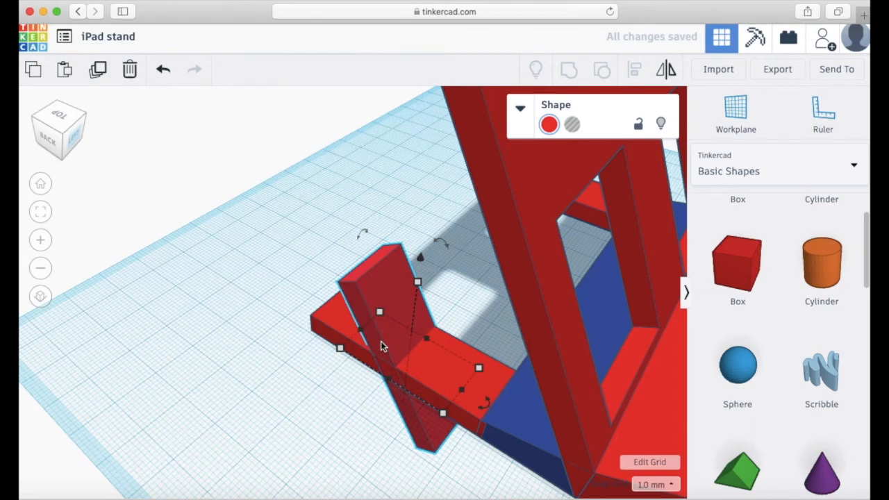
- Drop the tilted copy onto a workplane set on the leg's upper face, and reset the workplane to the base grid
mouse_move(48, 134)
left_mouse_down()
mouse_move(63, 126)
mouse_move(53, 149)
left_mouse_up()
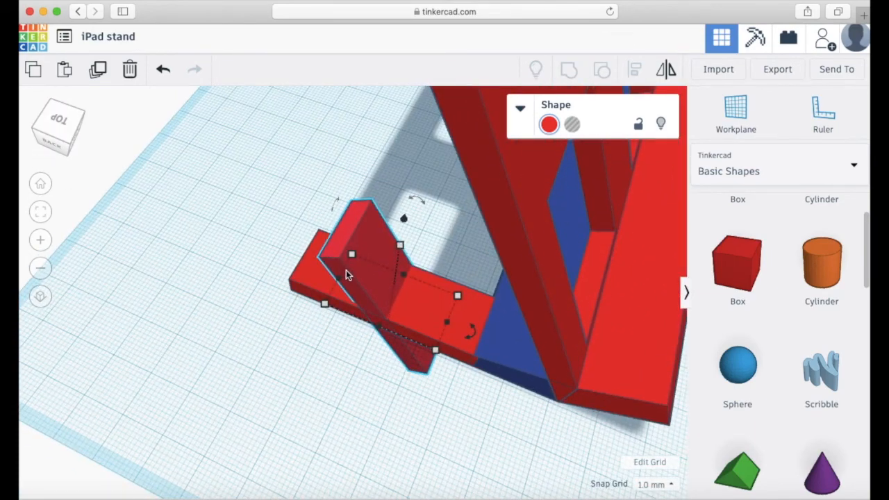
key("d")
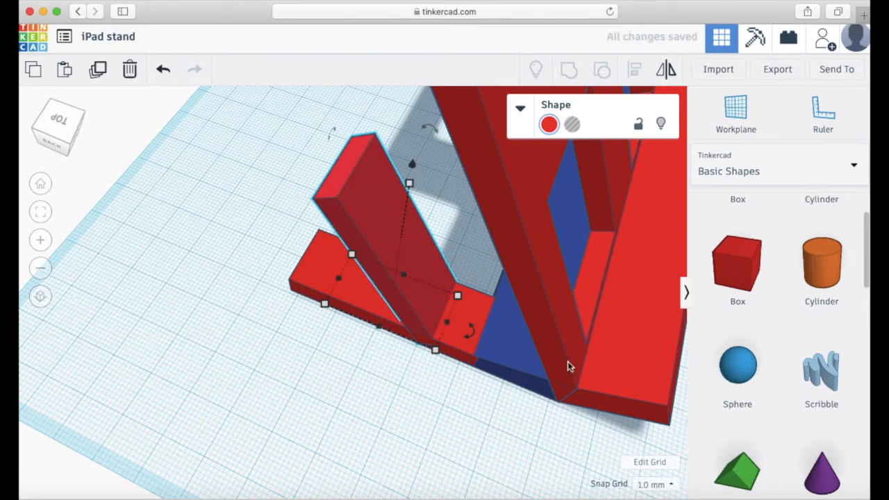
left_click(754, 127)
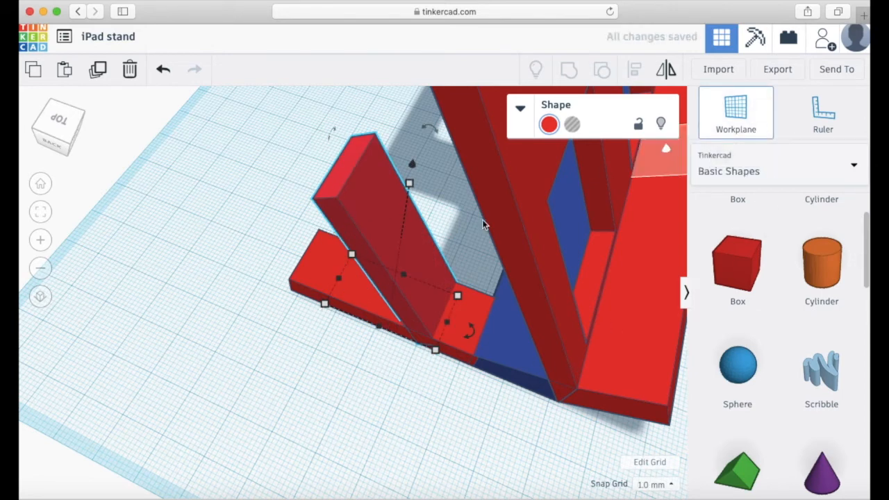
left_click(332, 254)
key("d")
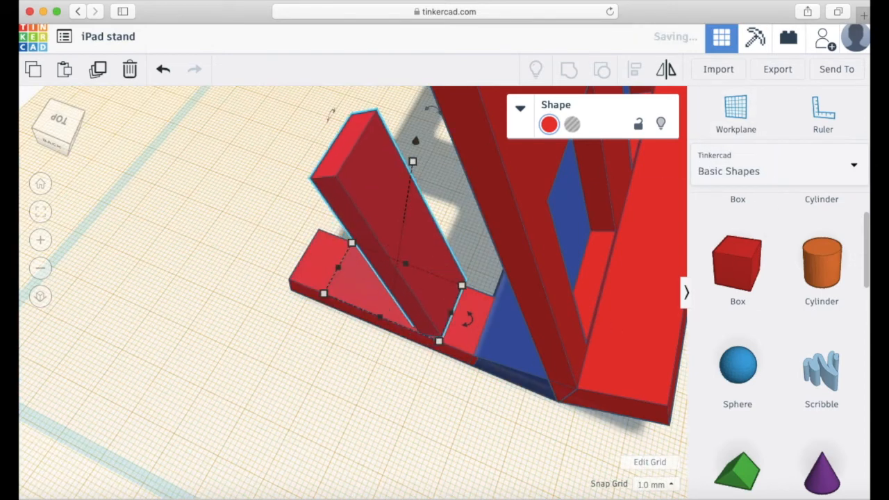
left_click(737, 112)
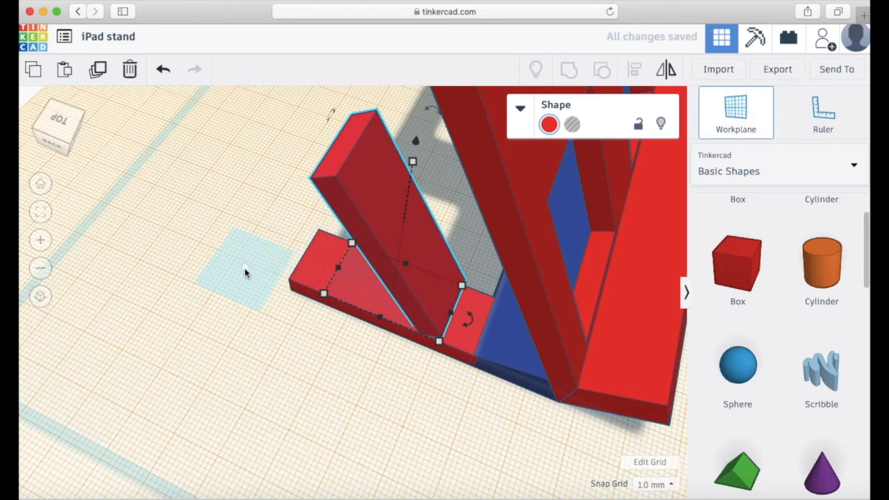
left_click(244, 268)
- Turn the tilted copy 180° about the vertical axis and move it to the leg's free end as a brace
left_click_drag(472, 319, 366, 273)
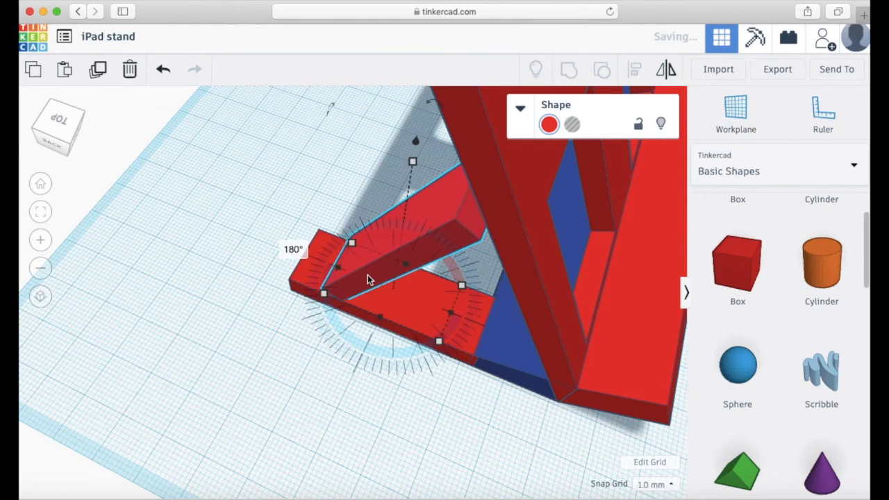
left_click_drag(423, 240, 390, 228)
- Stretch the brace upward to a height of 59 mm so it reaches the back of the slab
scroll(389, 233, "up", 4)
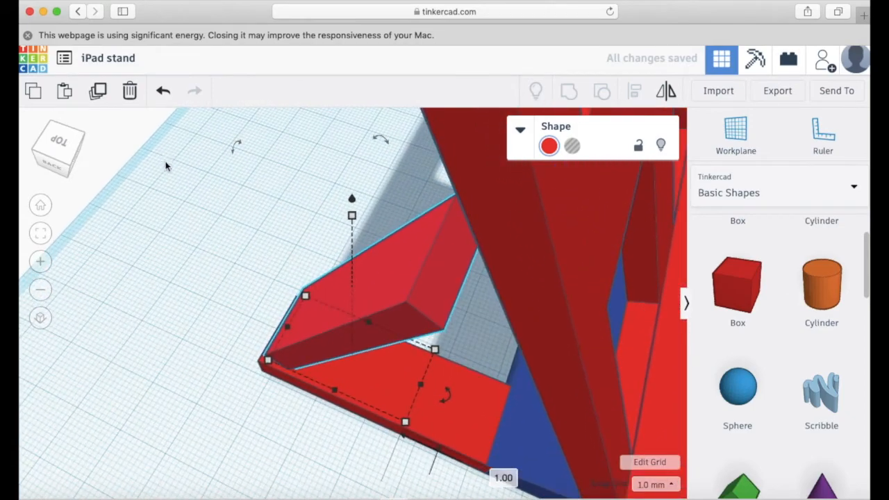
left_click(72, 155)
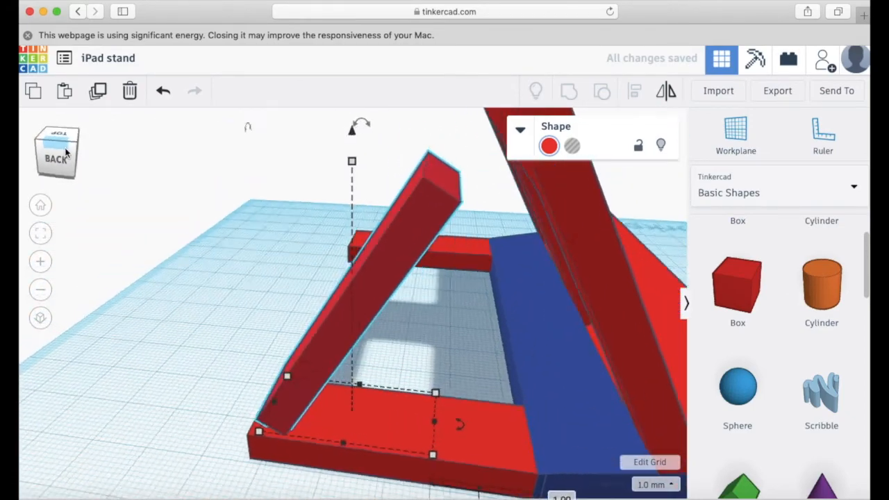
left_click_drag(352, 175, 373, 123)
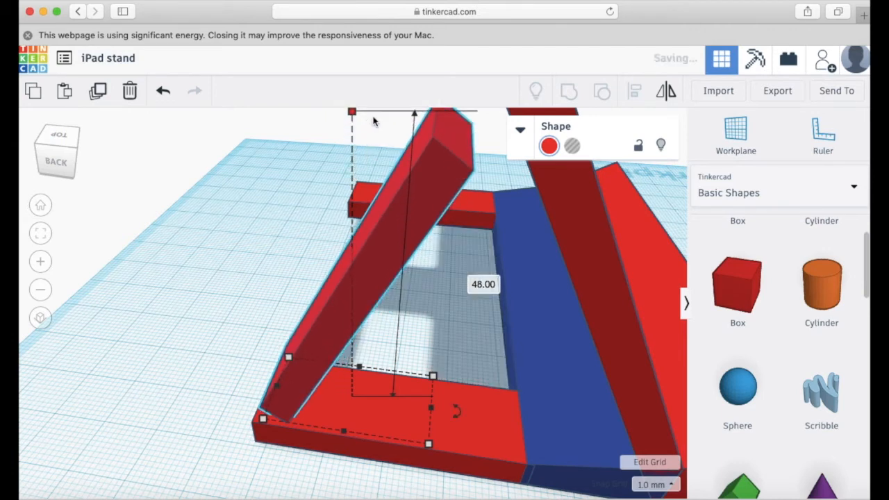
left_click(60, 141)
left_click_drag(63, 136, 59, 145)
left_click_drag(351, 122, 377, 84)
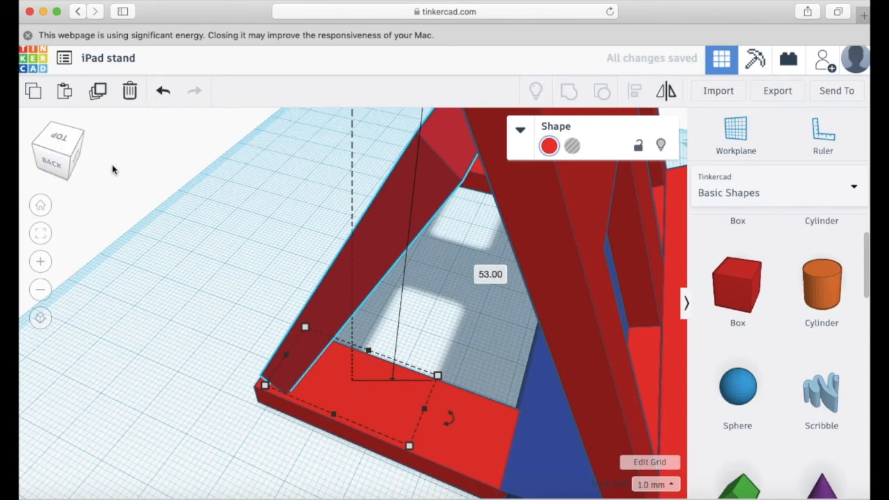
scroll(113, 169, "down", 3)
left_click_drag(352, 171, 396, 138)
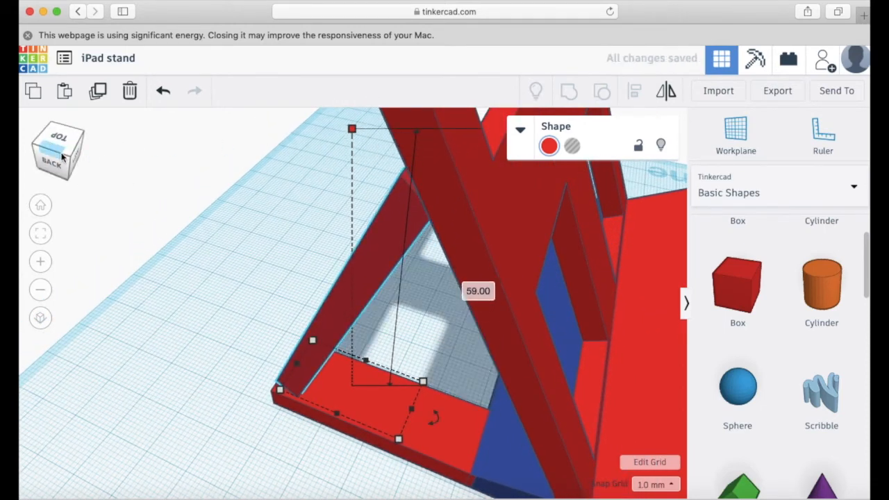
- Try leaning the brace further toward the slab, and undo the rotation
left_click(68, 153)
left_click_drag(68, 153, 60, 164)
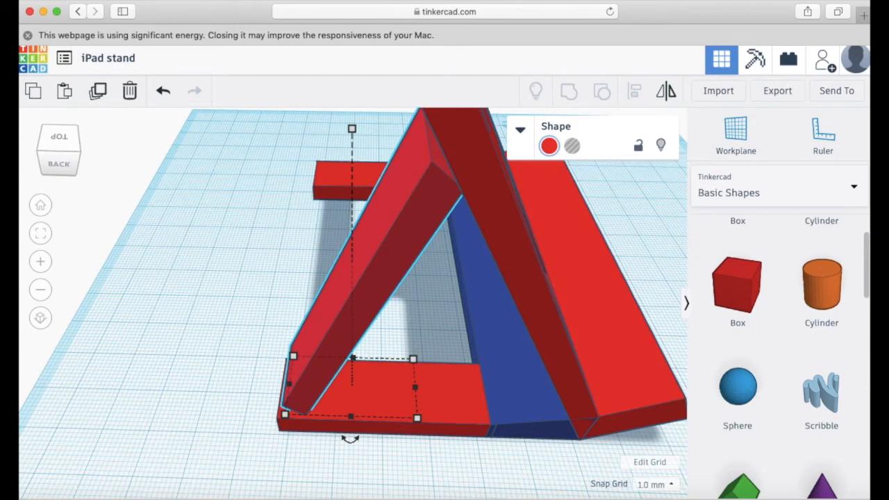
scroll(278, 168, "down", 3)
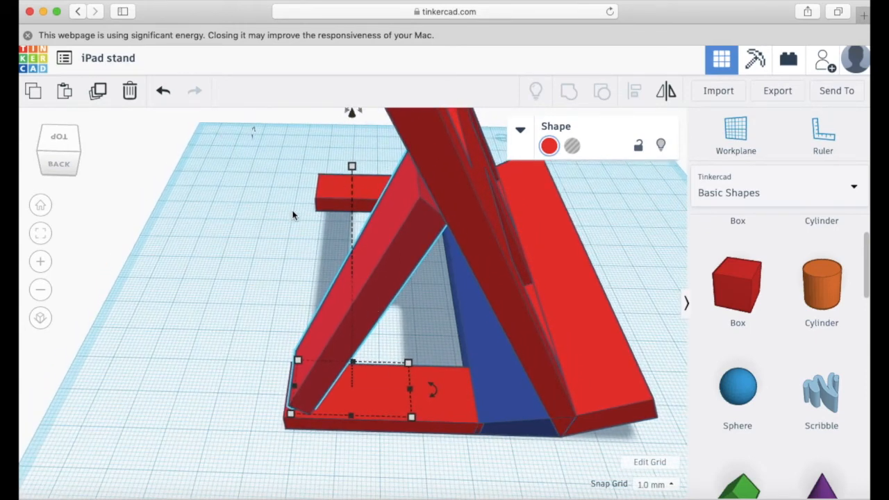
left_click_drag(363, 115, 385, 115)
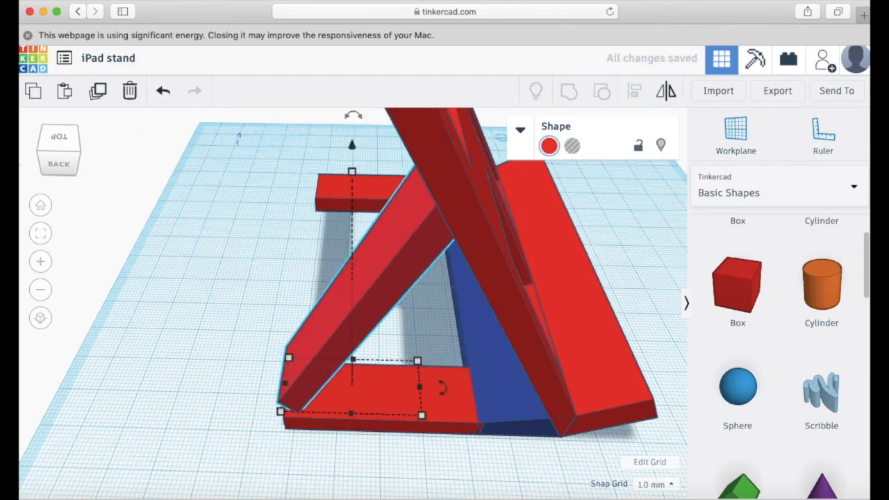
left_click(50, 143)
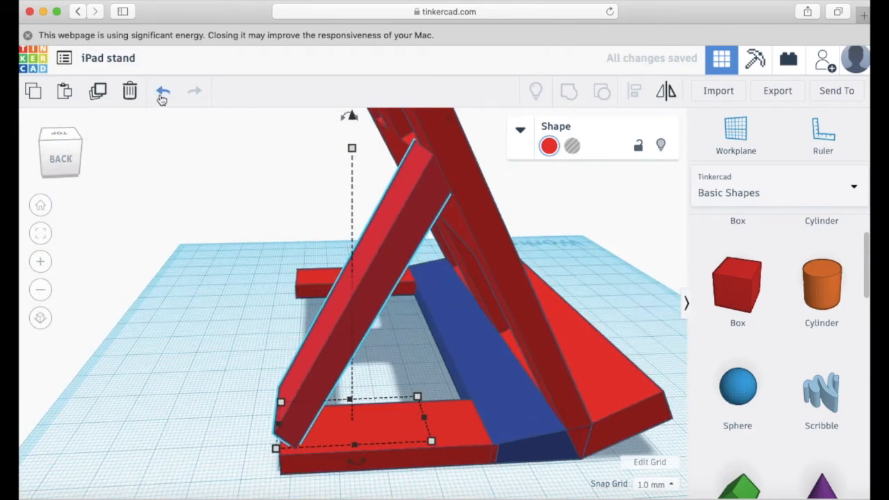
left_click(162, 100)
- Lean the brace slightly toward the slab so that its upper end meets the slab's rear side
left_click(475, 204)
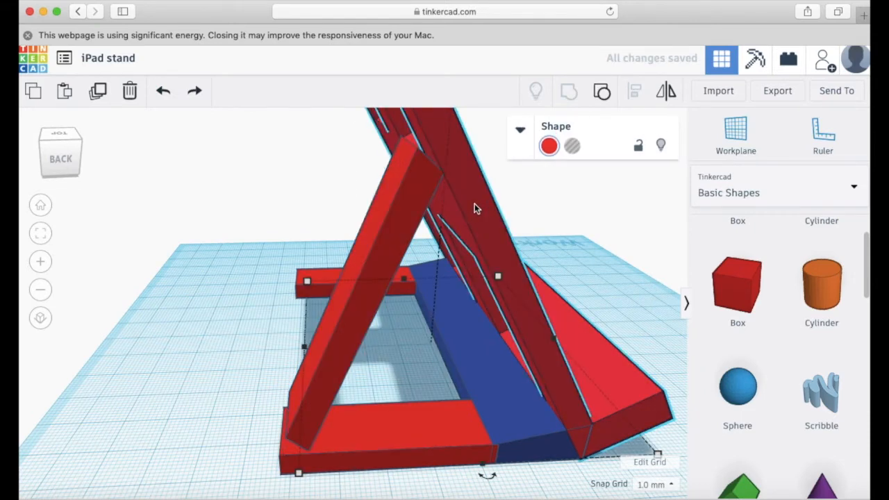
key("f")
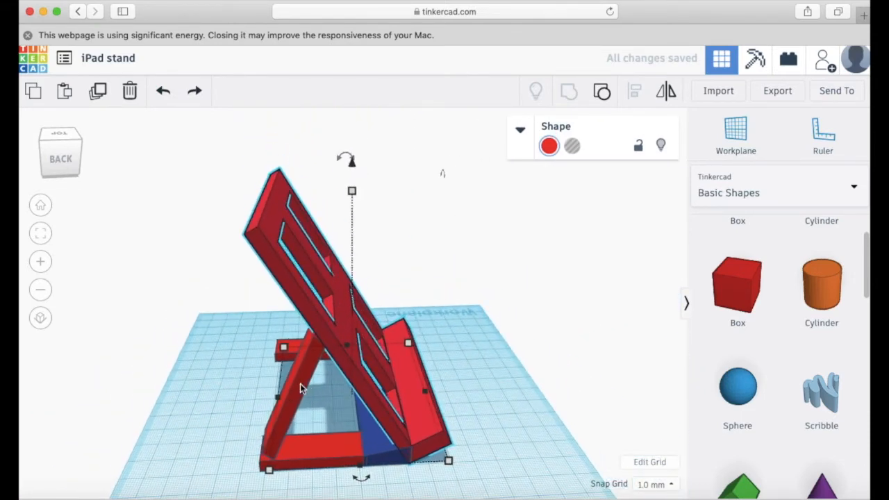
left_click(301, 383)
left_click_drag(295, 311, 303, 303)
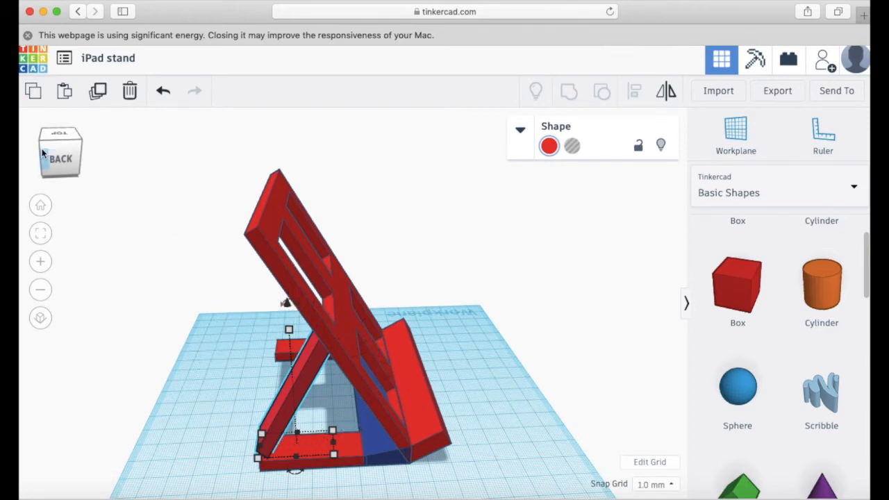
left_click(61, 159)
left_click_drag(59, 161, 61, 162)
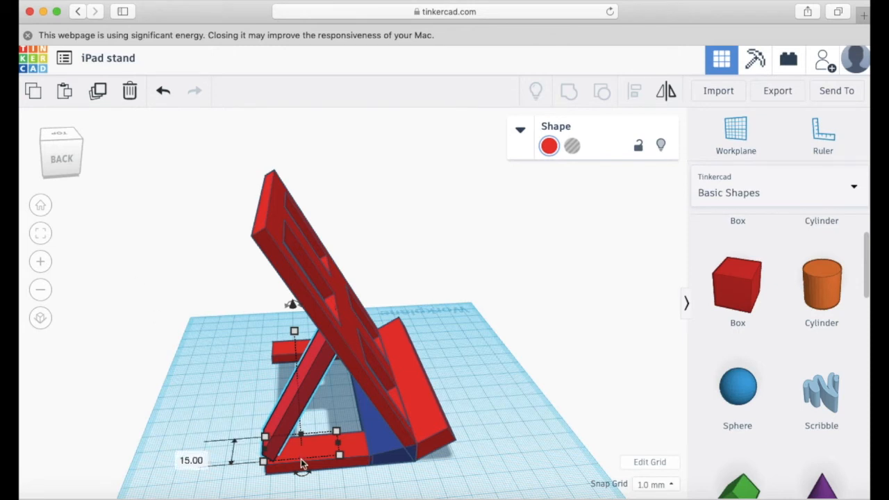
- Lengthen the near rear leg to 49 mm at its free end so it extends under the brace's foot
left_click(281, 473)
mouse_move(269, 476)
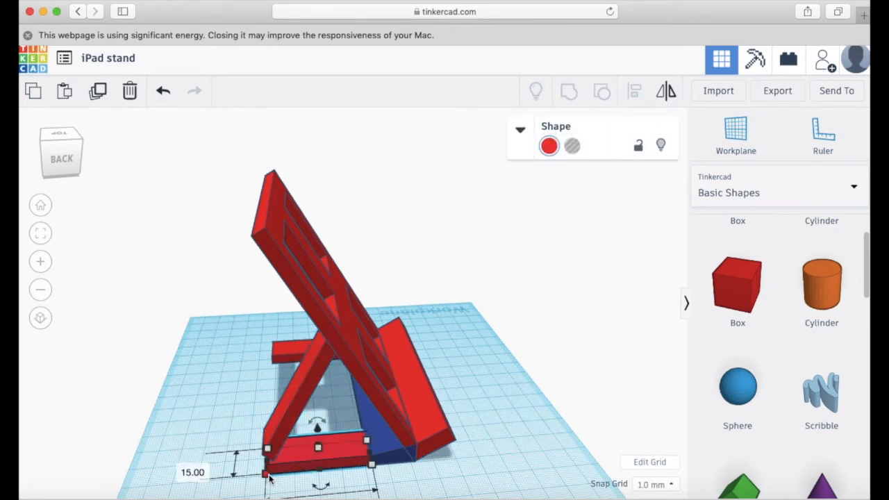
left_click_drag(266, 466, 256, 465)
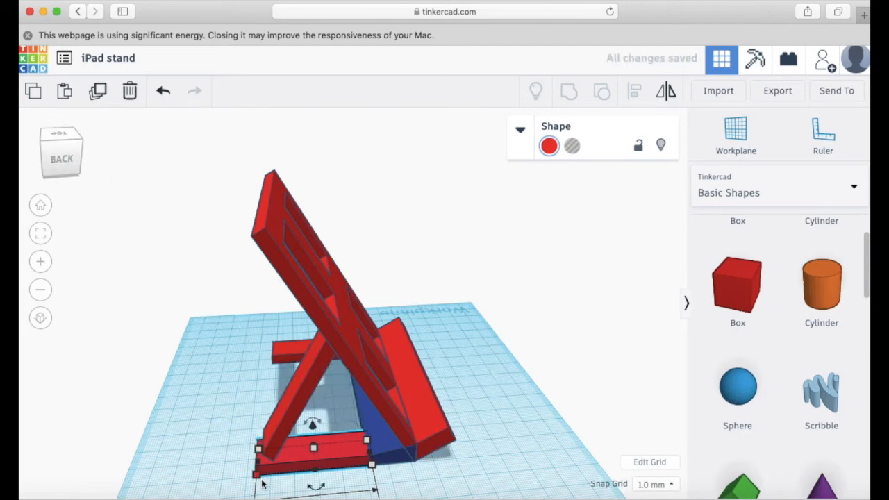
key("f")
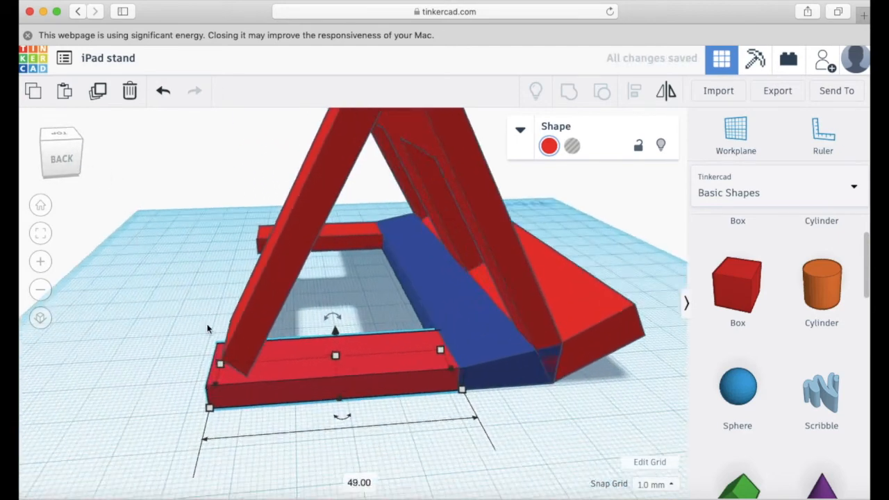
mouse_move(174, 361)
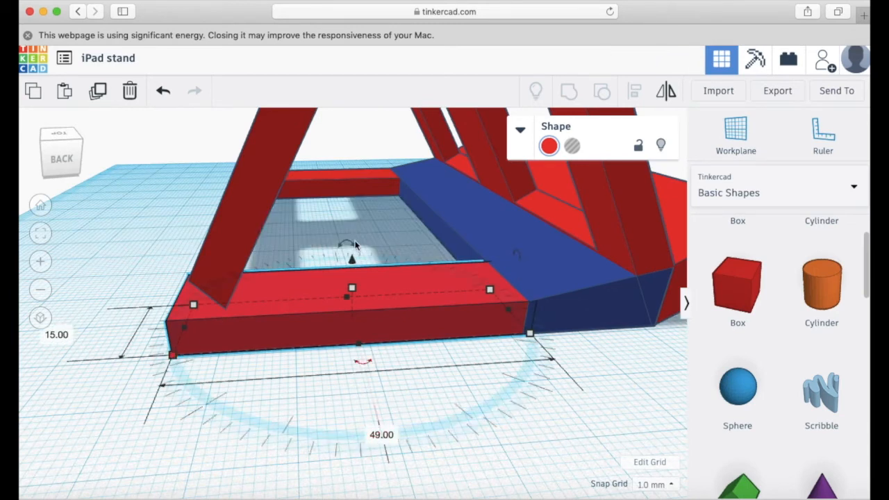
left_click(354, 170)
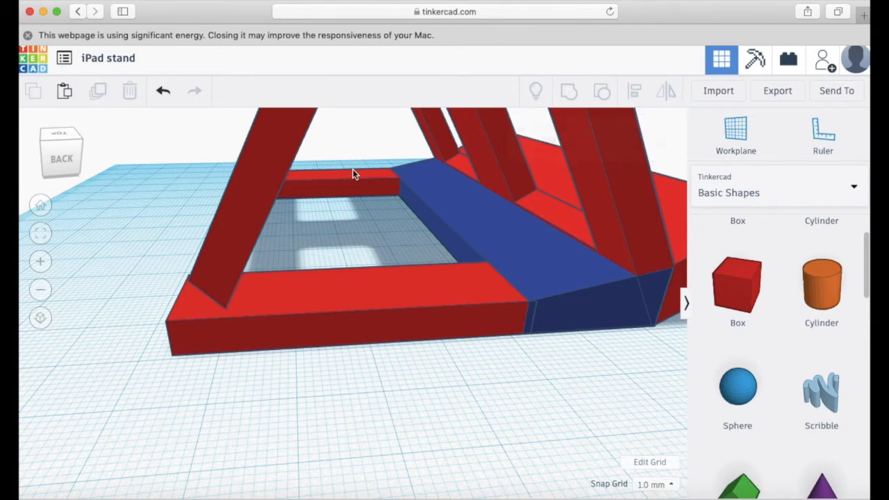
- Lengthen the rear leg without a brace to 49 mm
left_click(345, 189)
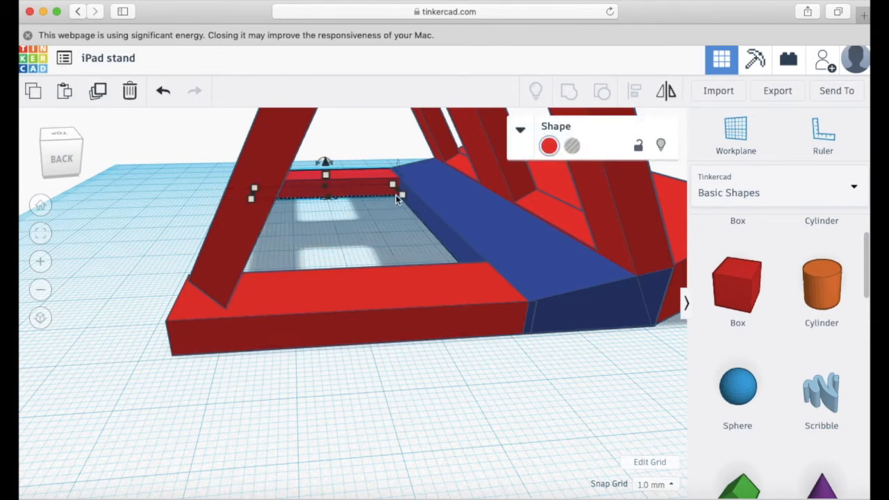
mouse_move(400, 195)
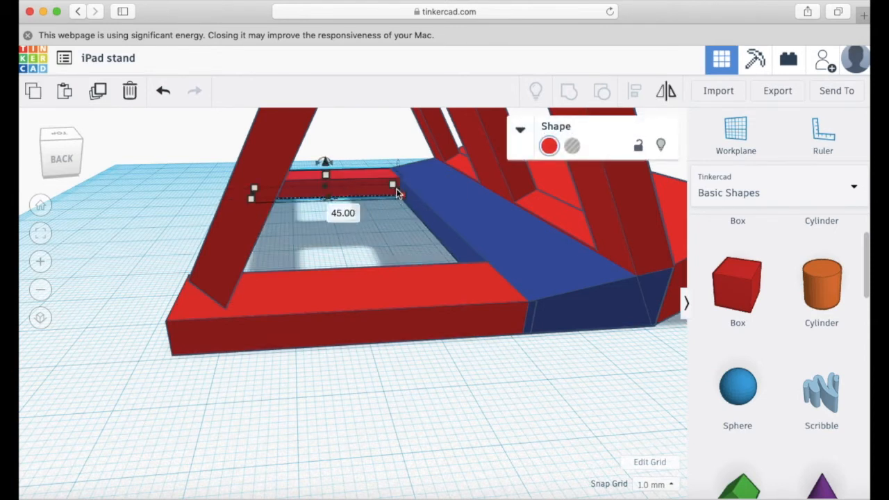
left_click(343, 213)
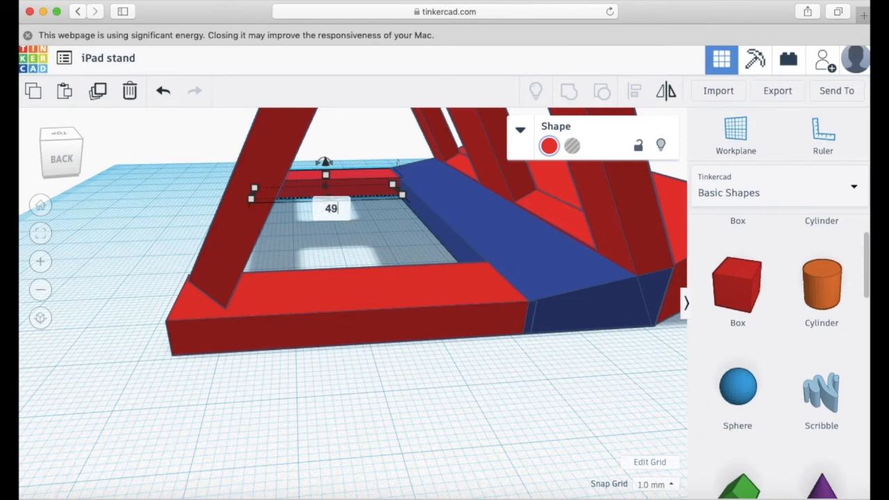
key("Return")
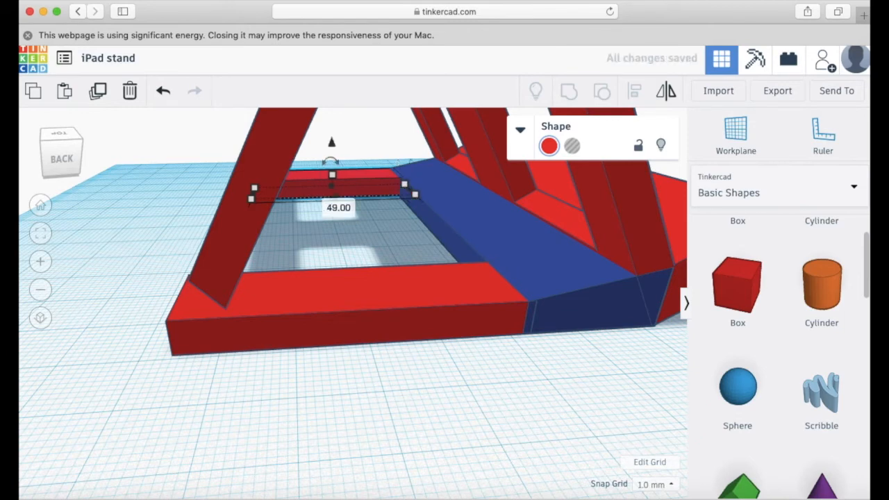
- Shift both rear legs backward until their inner ends sit flush against the blue wedge foot
left_click(49, 150)
left_click(414, 325)
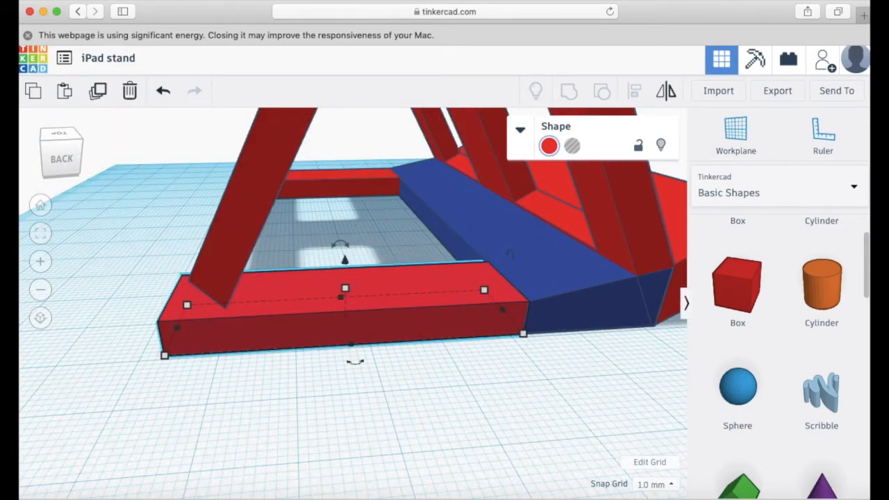
left_click(324, 180)
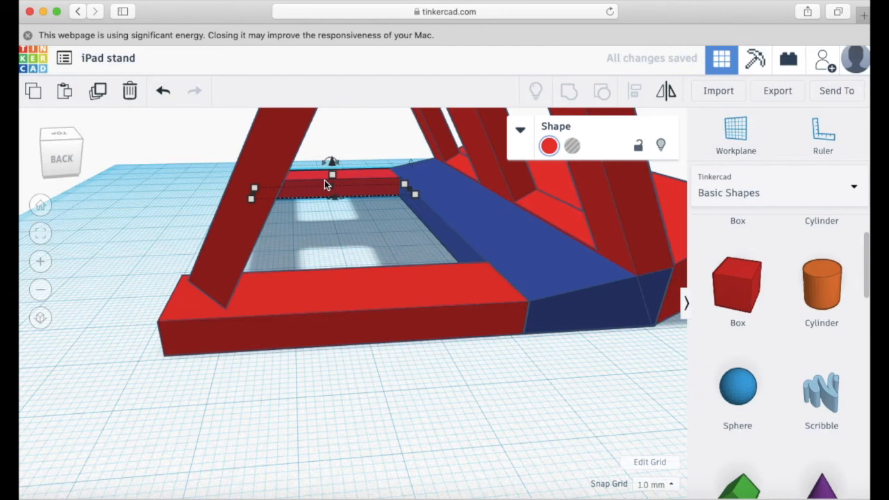
key("f")
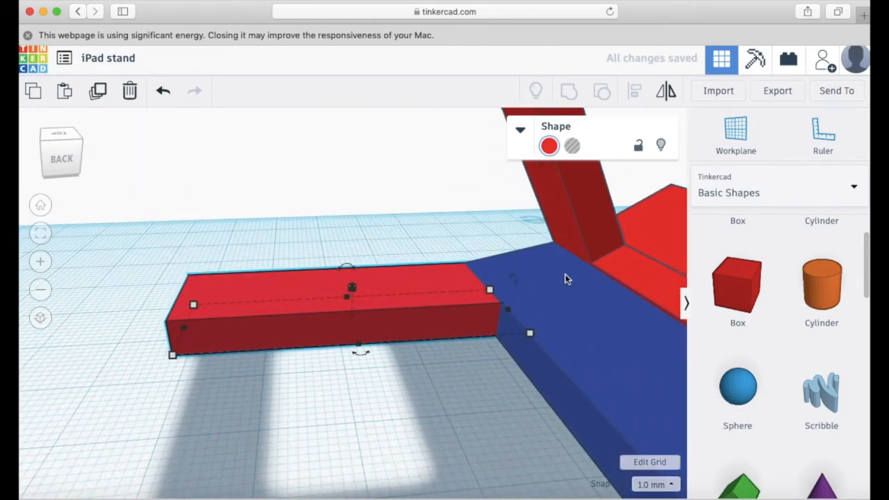
key("Left")
key("Left")
key("Left")
key("Left")
key("Left")
key("Left")
key("Left")
key("Left")
key("Right")
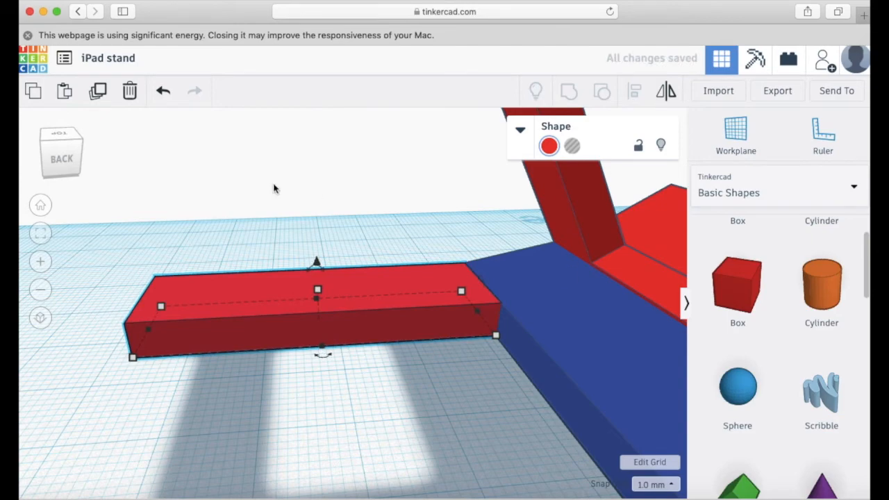
- Add a box at the free end of the braced rear leg and set its width across the leg to 15 mm
left_click_drag(64, 164, 99, 162)
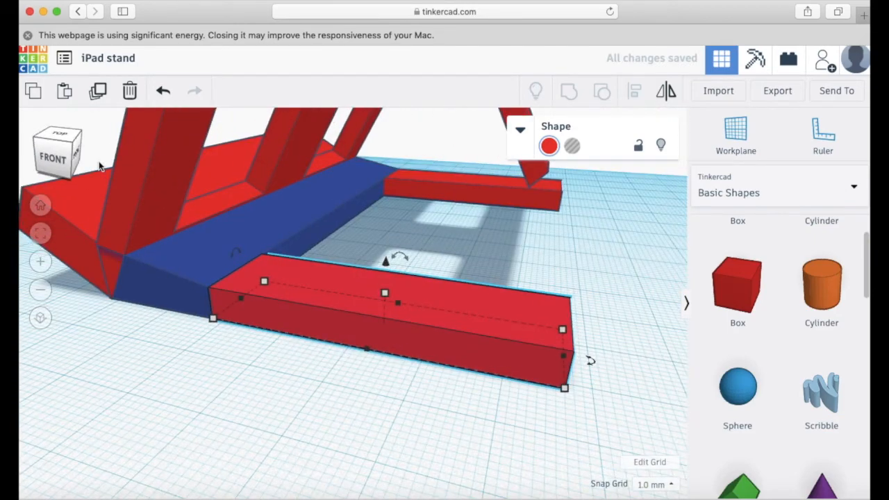
left_click(534, 174)
key("f")
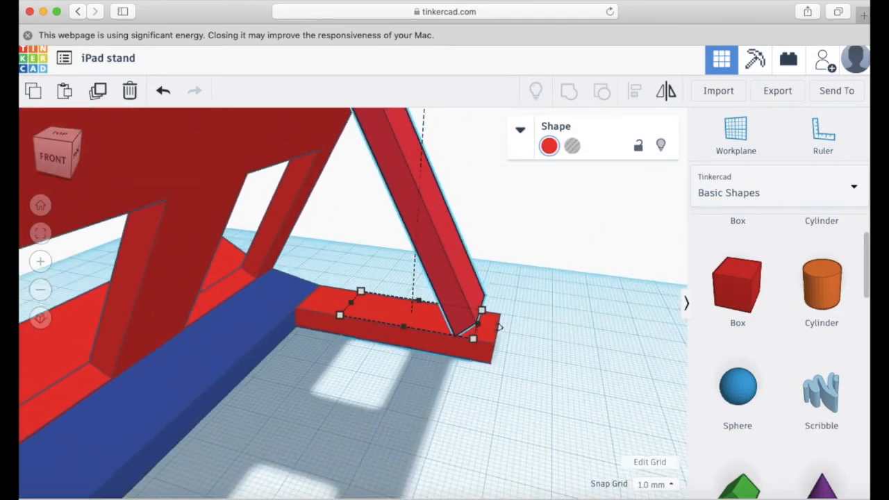
left_click(242, 407)
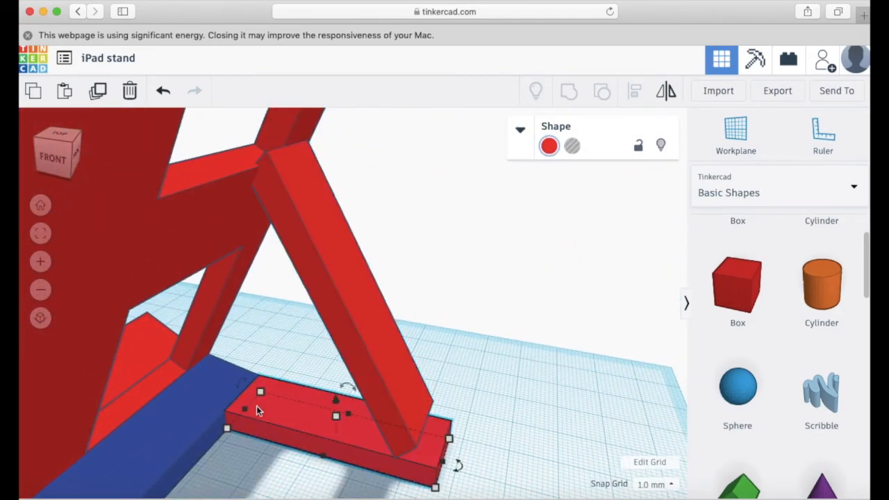
key("f")
left_click_drag(754, 294, 475, 325)
left_click(305, 303)
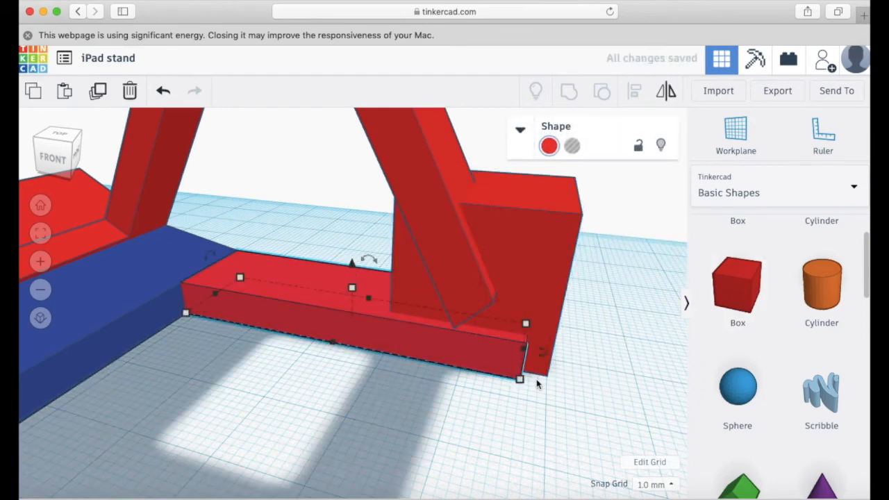
left_click(534, 295)
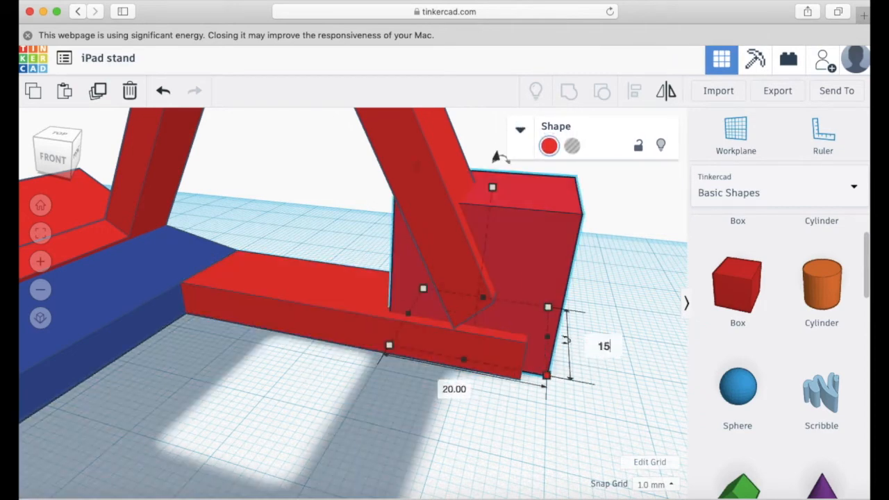
key("Return")
- Align the box with the braced leg so it is flush with the leg's free end and both long sides
left_click_drag(525, 241, 492, 252)
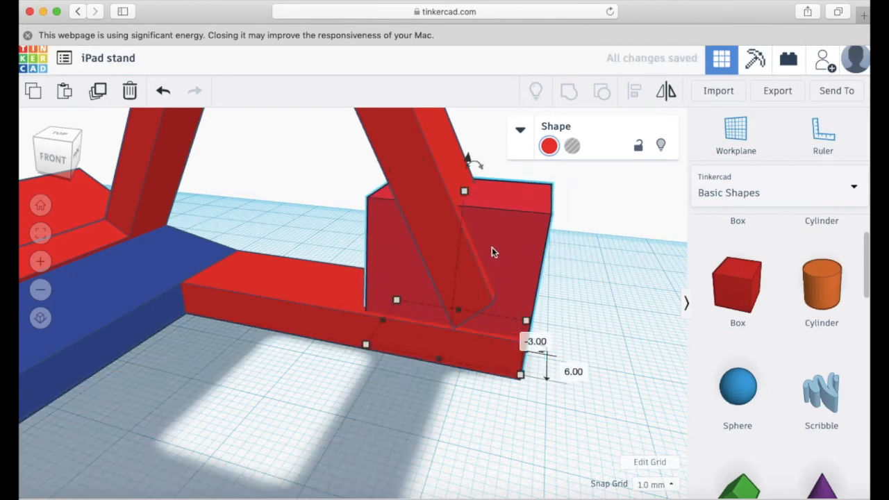
key("Left")
key("Right")
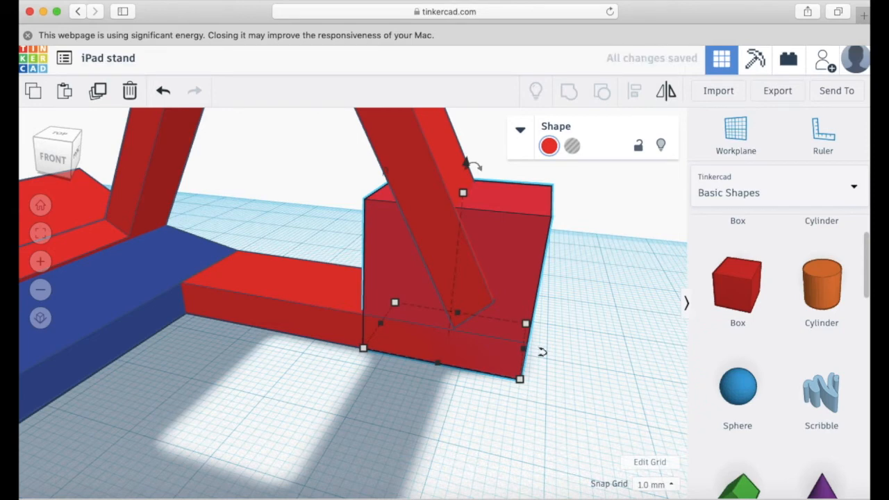
left_click_drag(61, 163, 41, 162)
key("Left")
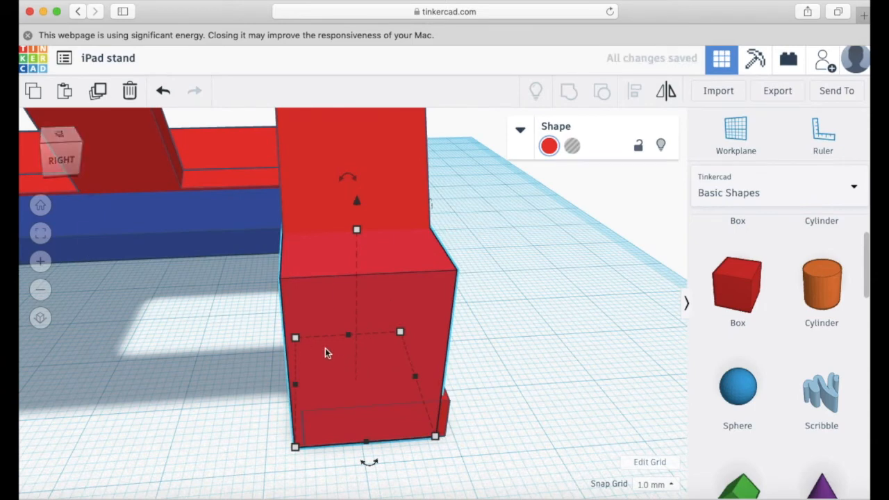
mouse_move(67, 164)
left_mouse_down()
mouse_move(93, 153)
mouse_move(111, 165)
mouse_move(79, 150)
left_mouse_up()
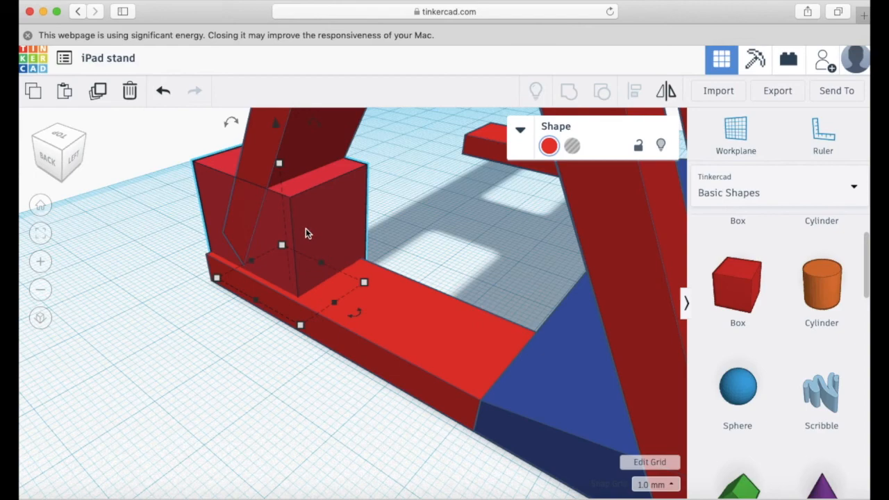
key("Down")
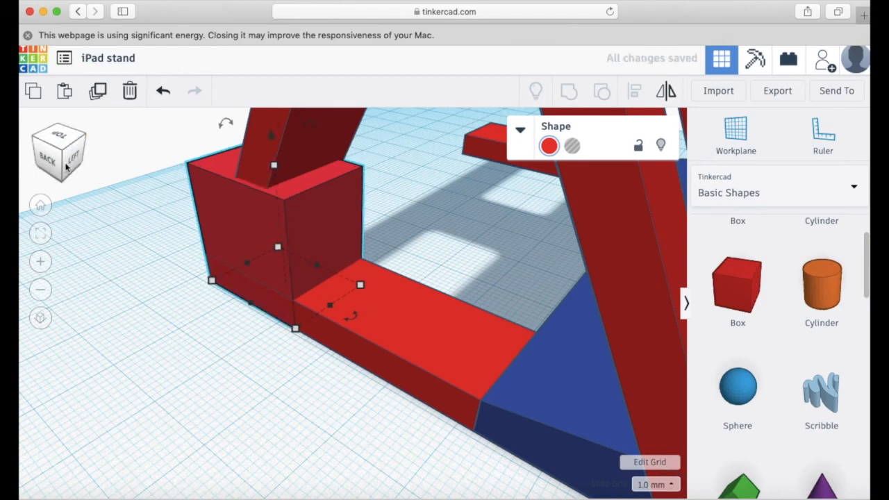
left_click_drag(58, 148, 88, 150)
key("Right")
- Lower the angled brace by about 5.94 mm so that its foot sinks into the box and leg
left_click(328, 220)
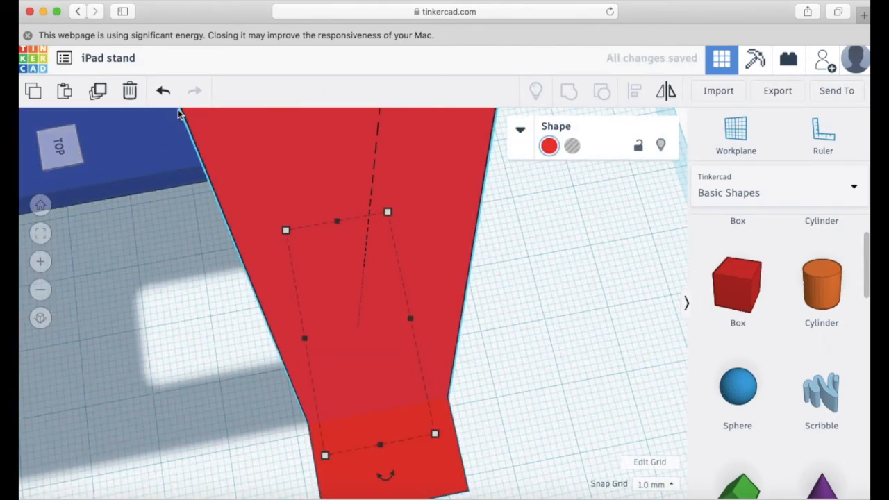
scroll(153, 113, "down", 8)
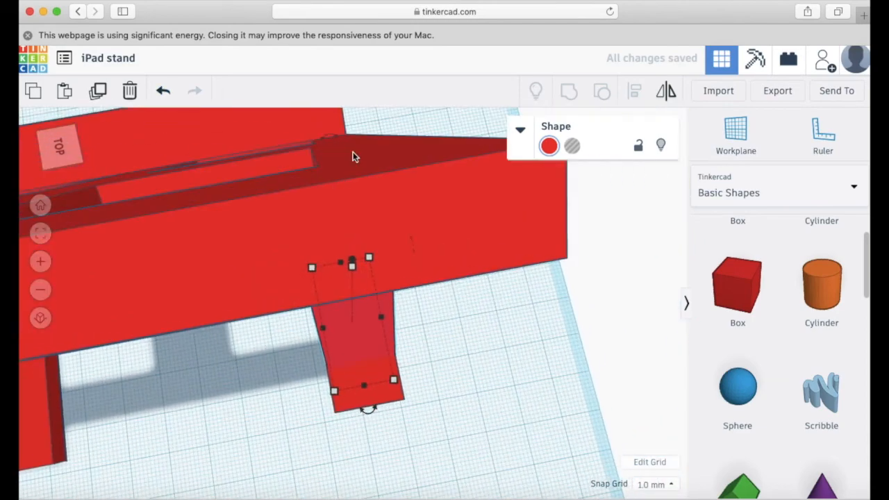
left_click(55, 142)
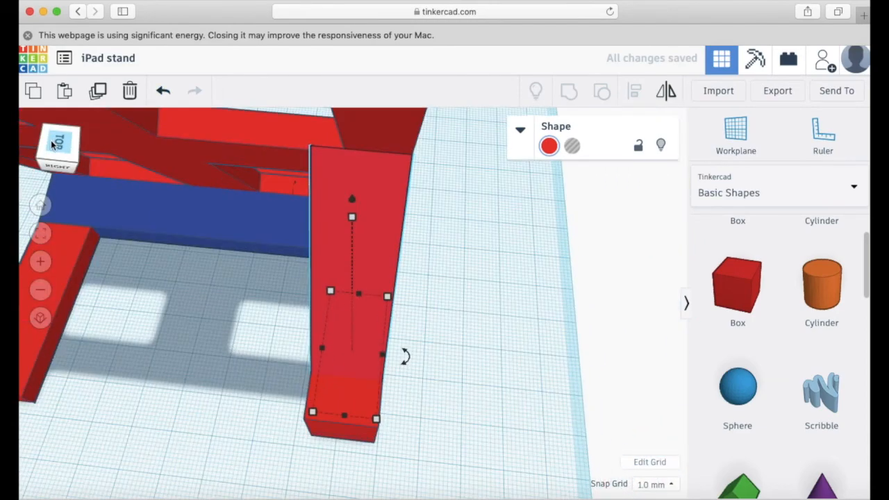
left_click_drag(53, 143, 70, 139)
left_click_drag(353, 114, 355, 155)
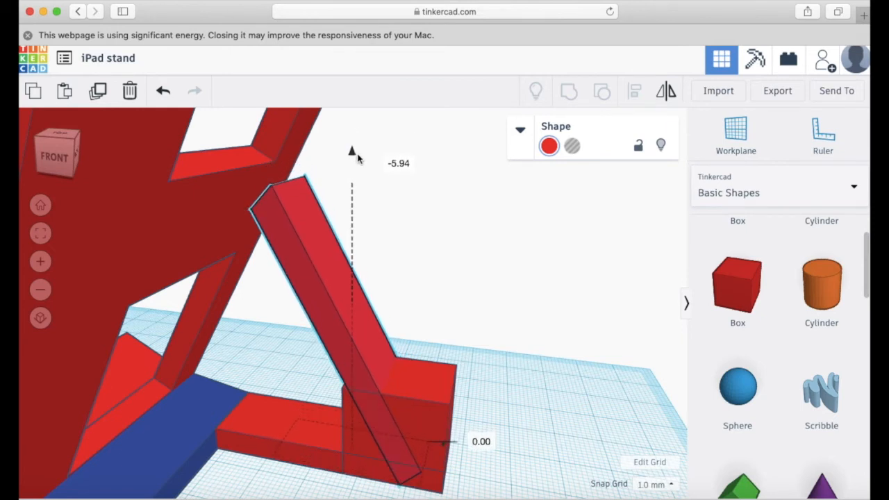
left_click_drag(357, 158, 330, 159)
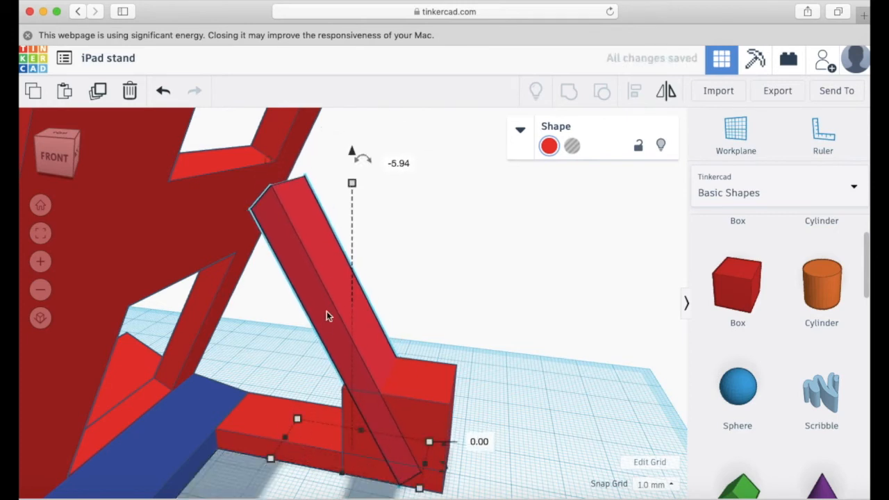
- Slide the brace toward the slab in small steps until its upper end meets the slab's rear side
left_click(353, 364)
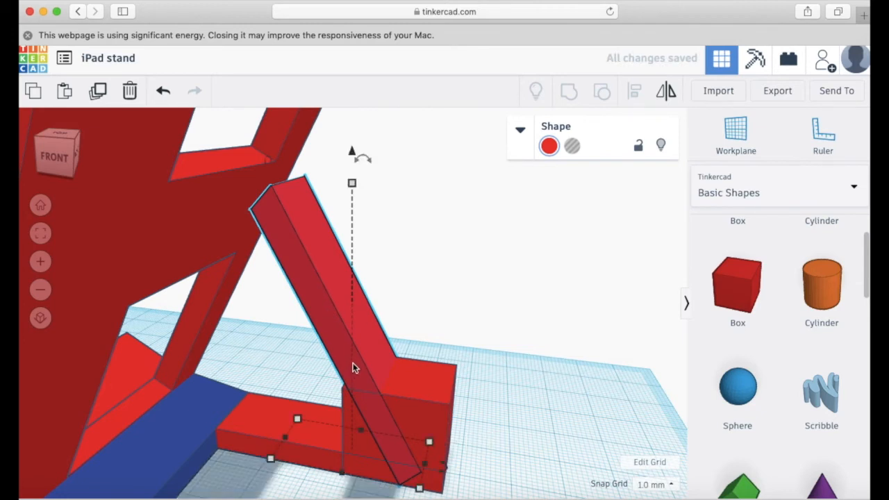
key("Left")
key("Left")
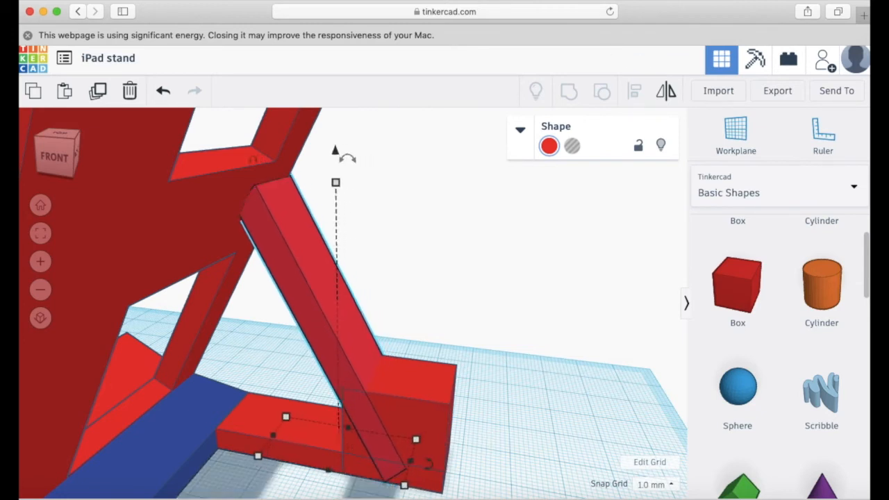
key("Left")
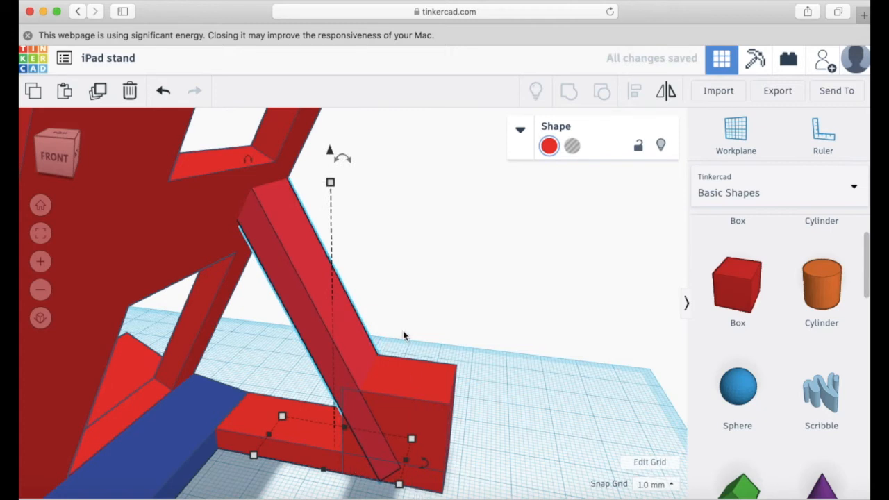
- Reduce the box's height and its length along the leg so it fits closely around the brace's foot, with a width of 15 mm
left_click(414, 411)
left_click_drag(404, 376, 411, 430)
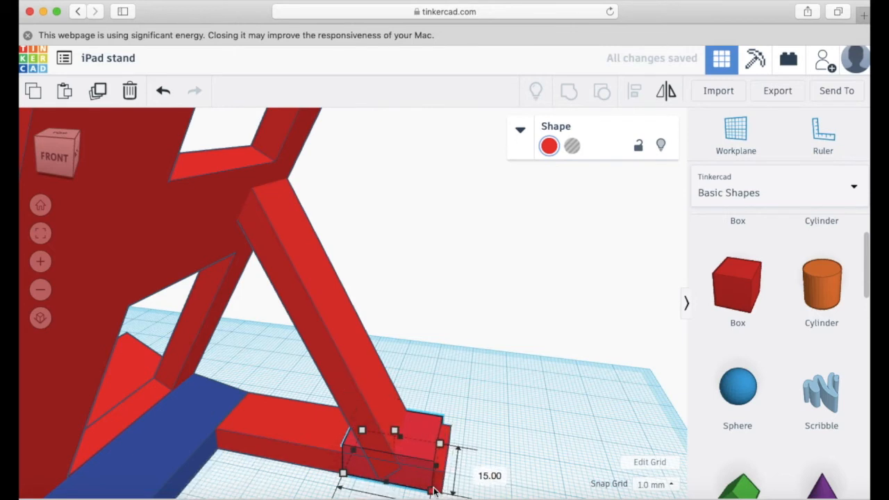
left_click_drag(436, 491, 414, 487)
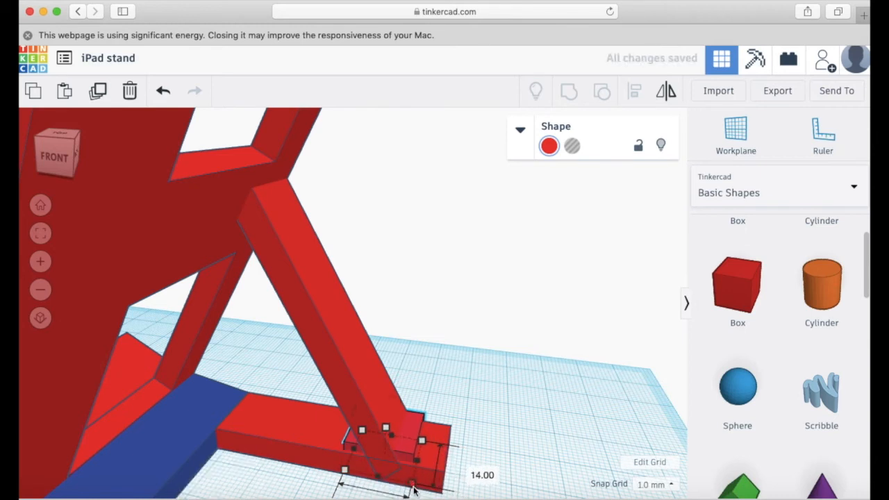
left_click(467, 471)
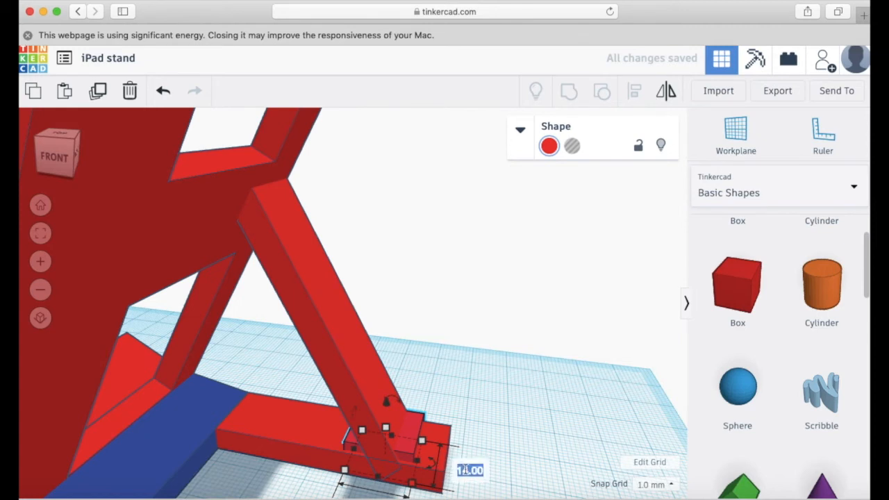
type("15")
key("Return")
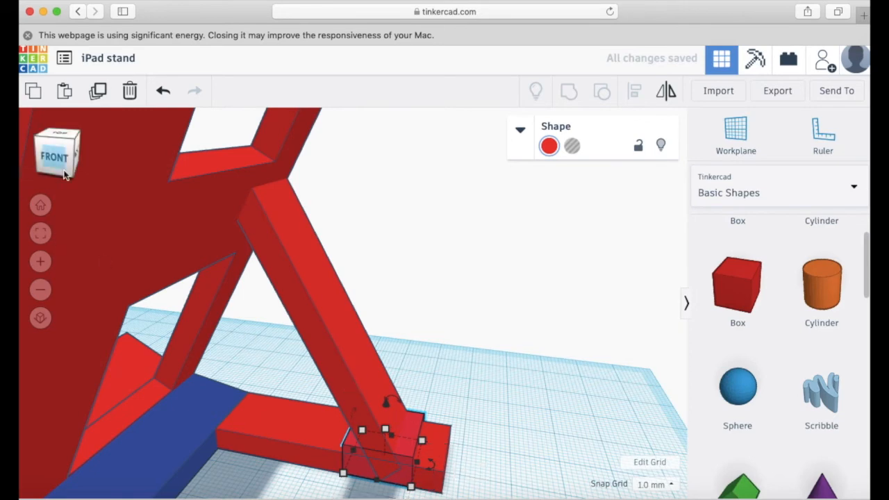
- Shorten the braced rear leg to 43 mm so its free end is flush with the box
key("f")
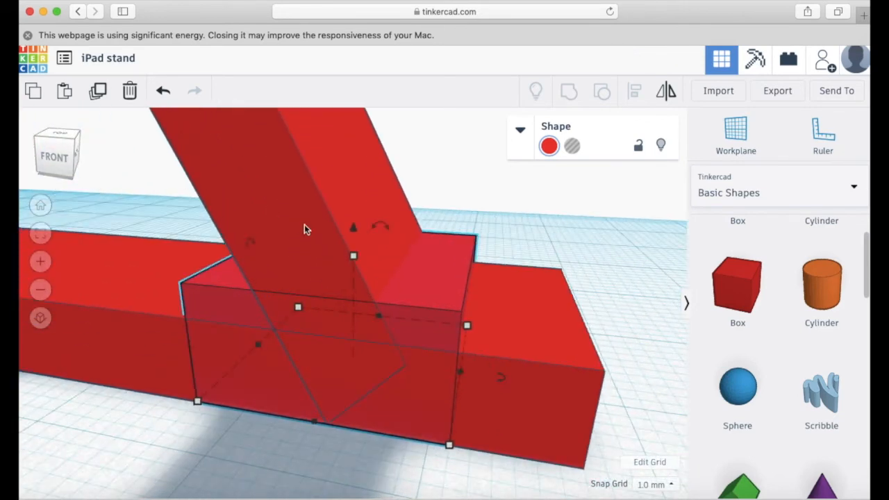
mouse_move(60, 154)
left_mouse_down()
mouse_move(49, 152)
mouse_move(62, 158)
left_mouse_up()
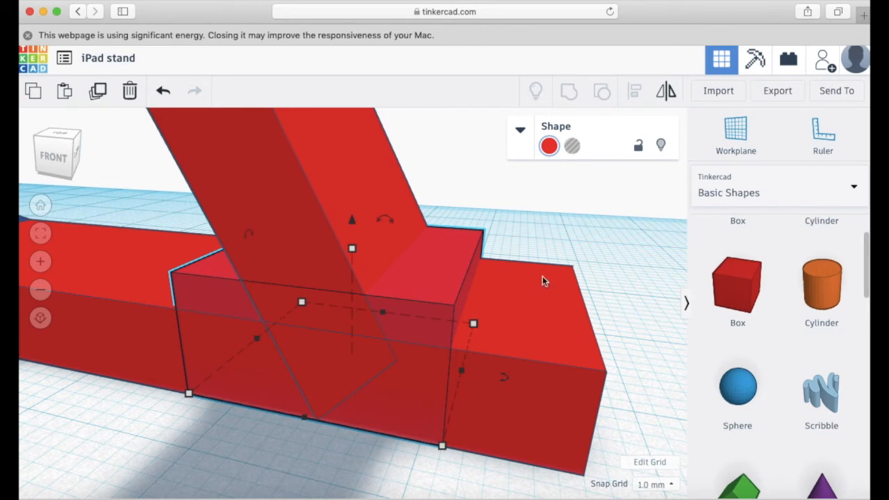
left_click(531, 323)
left_click_drag(573, 387, 467, 374)
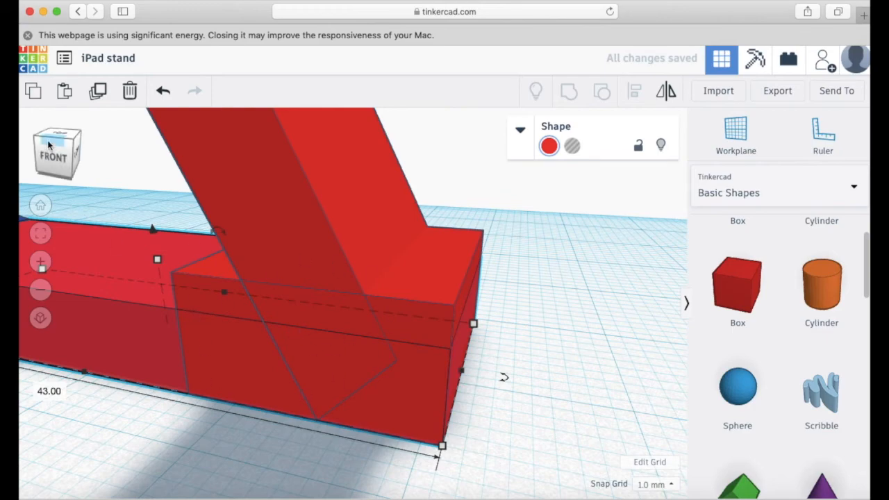
left_click(81, 155)
left_click(81, 155)
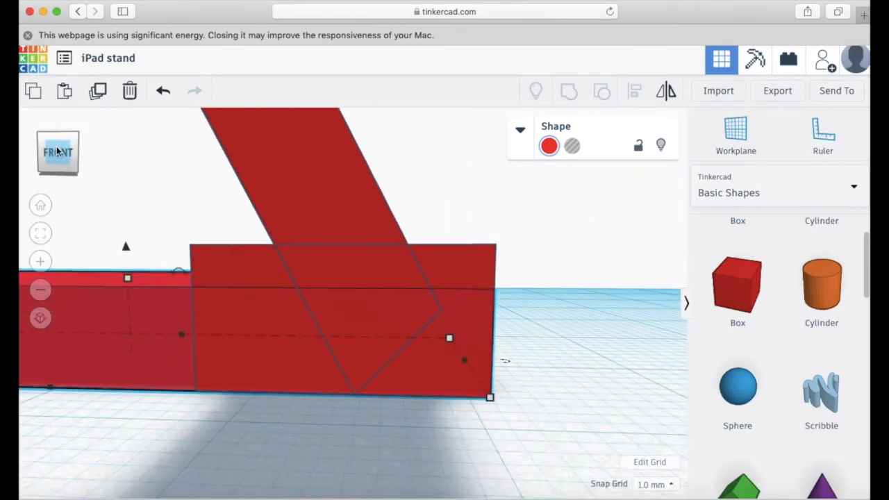
left_click_drag(57, 151, 28, 152)
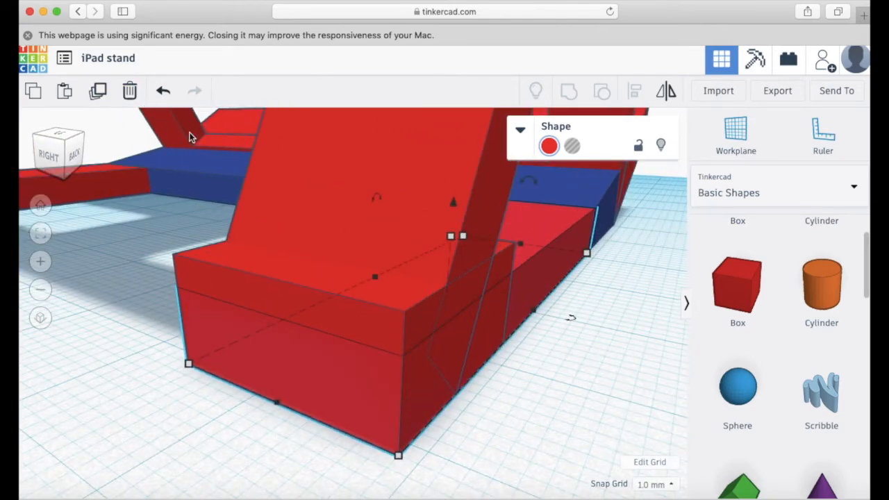
left_click(55, 167)
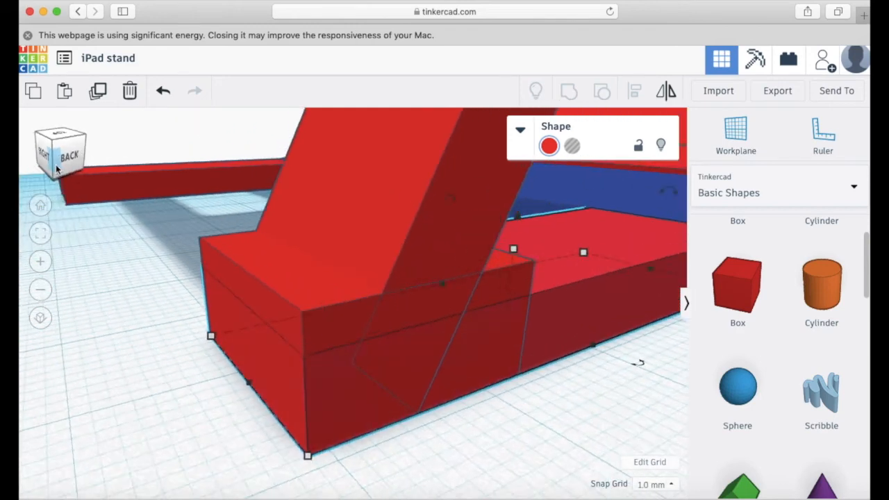
left_click_drag(174, 220, 417, 331)
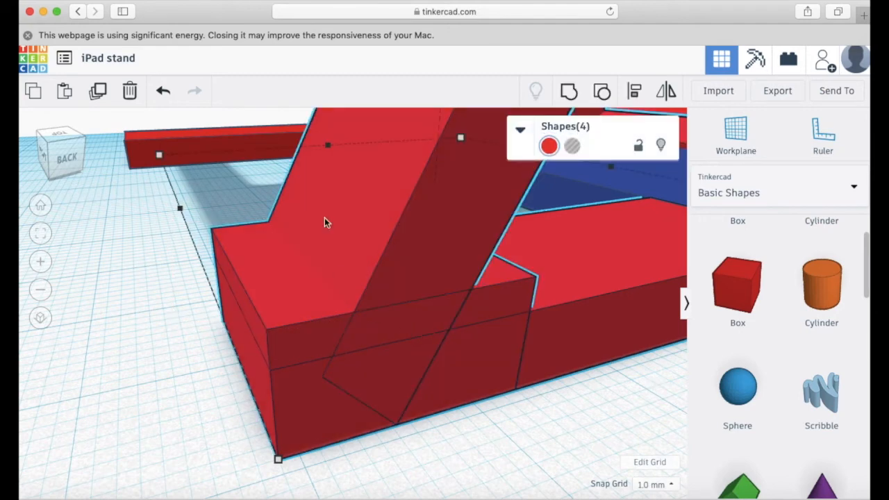
left_click(55, 159)
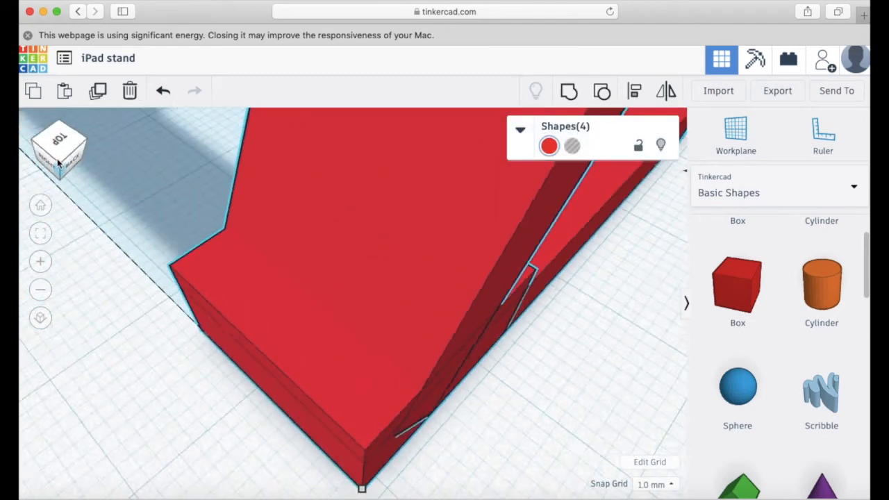
left_click(135, 295)
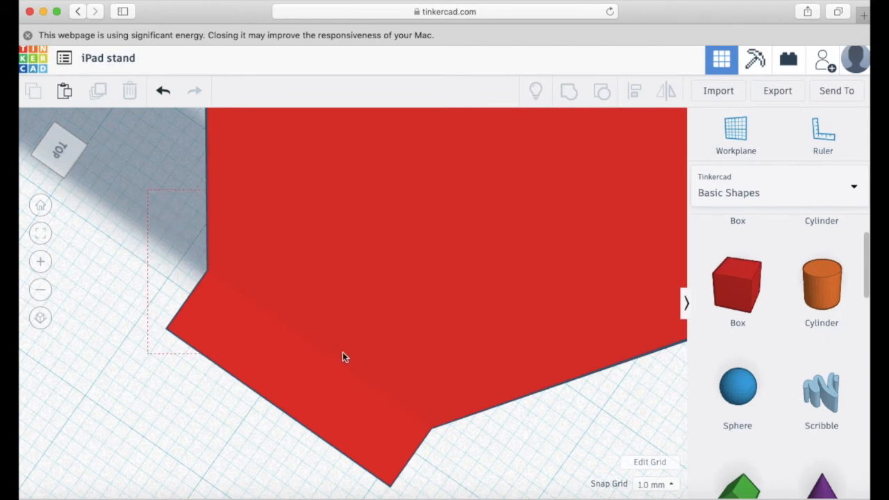
left_click(407, 398)
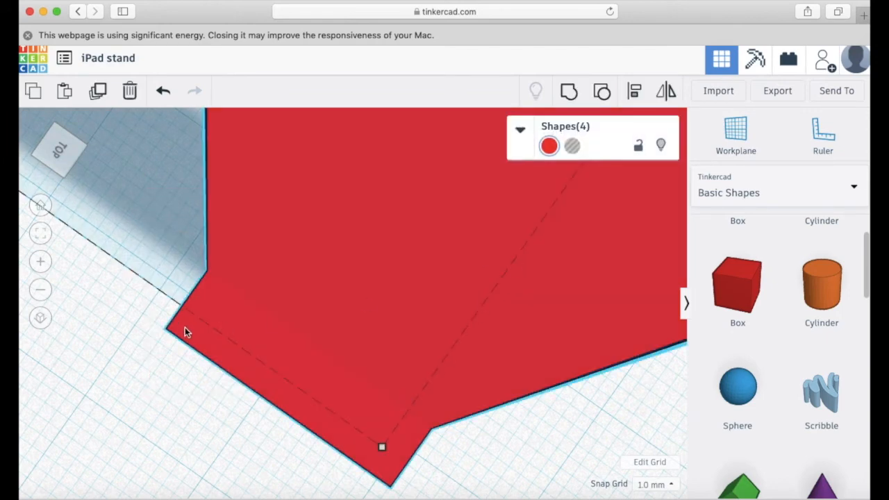
left_click(54, 151)
left_click_drag(54, 152, 49, 152)
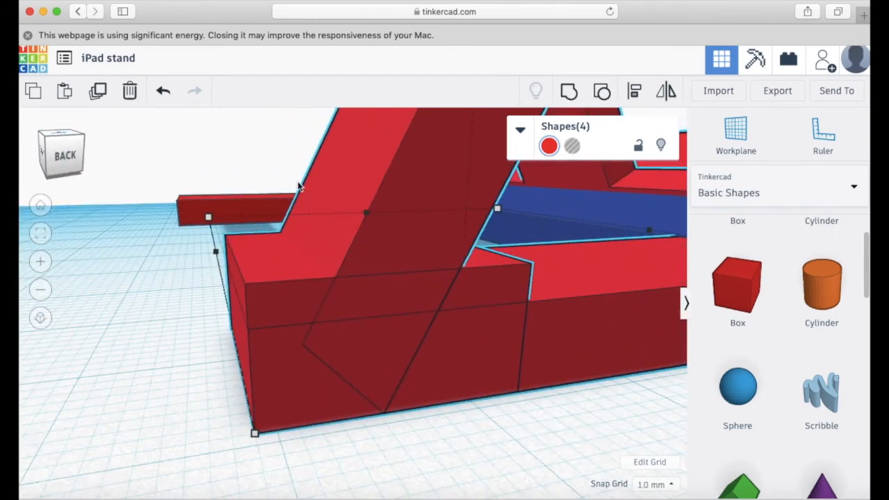
left_click(538, 413)
- Group the angled brace, its anchoring box and the rear leg beneath them into one shape
left_click(590, 269)
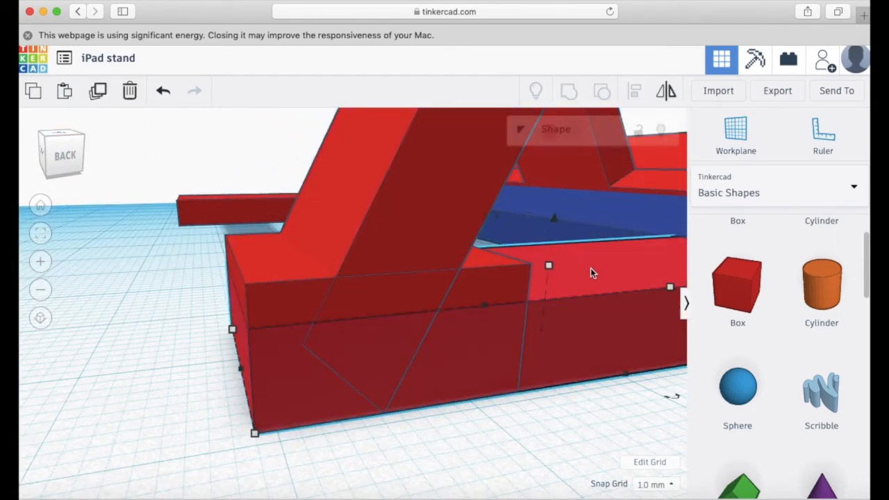
left_click(434, 215)
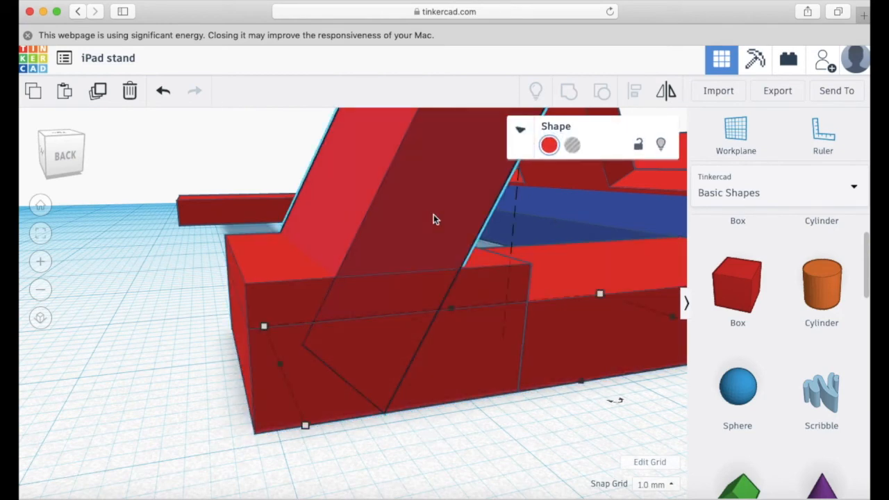
left_click(275, 274, "shift")
left_click(614, 336, "shift")
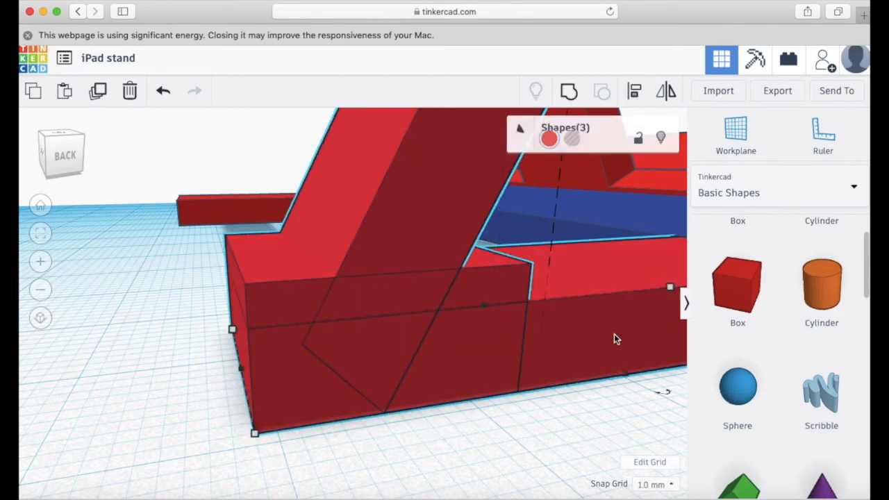
left_click(570, 94)
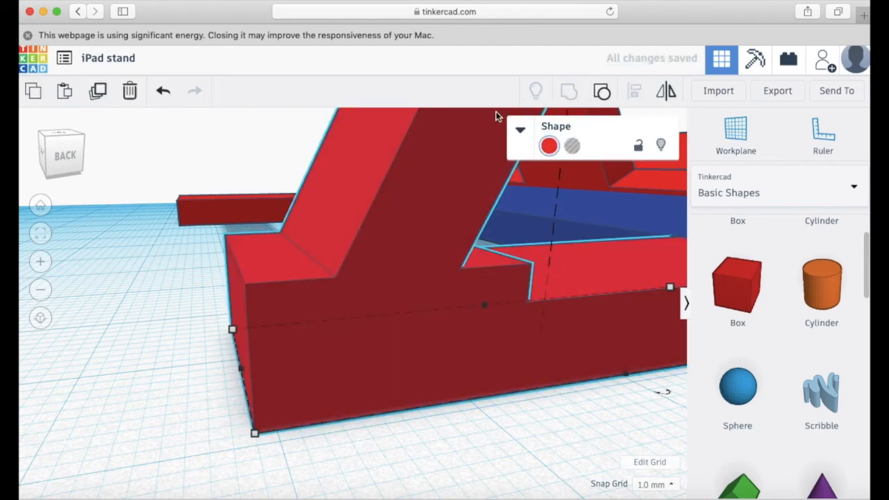
- Delete the plain, unbraced rear leg at the other end of the wedge foot
left_click(98, 93)
key("f")
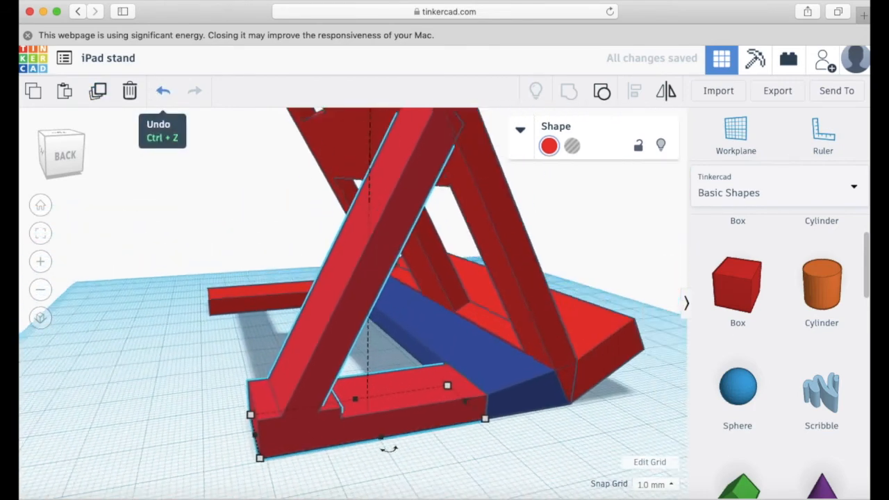
left_click(68, 159)
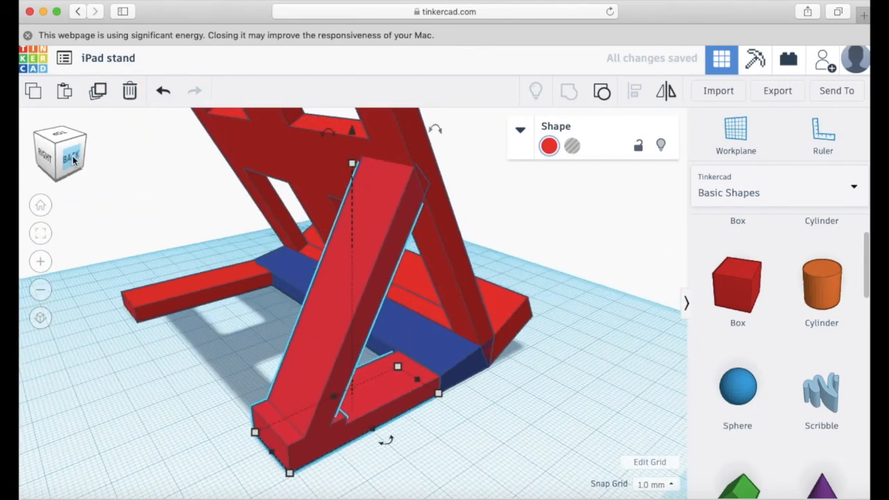
left_click(182, 291)
key("Delete")
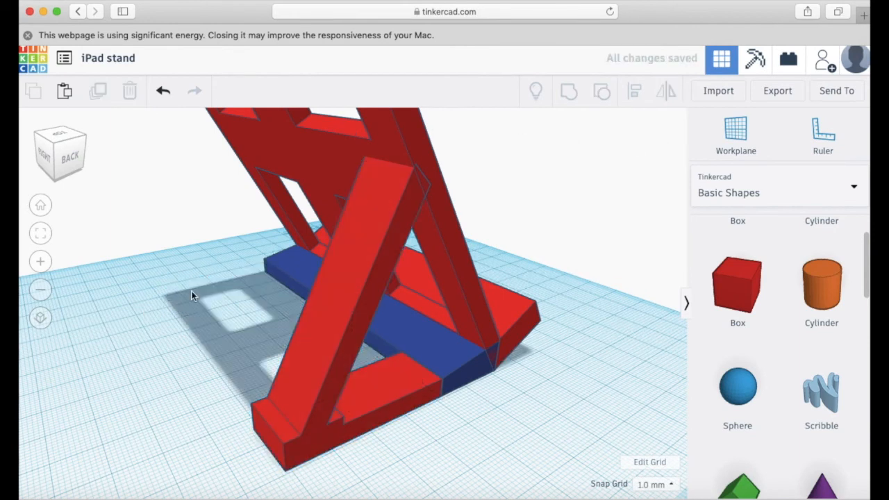
- Copy the grouped leg and brace to the opposite end of the wedge foot
left_click(338, 354)
left_click_drag(327, 347, 193, 238, "alt")
key("f")
left_click_drag(54, 164, 87, 171)
- Shift the copied leg-and-brace group in 1 mm steps until it sits flush with the end of the wedge foot, just behind it
key("Down")
key("Down")
key("Down")
key("Down")
key("Down")
key("Down")
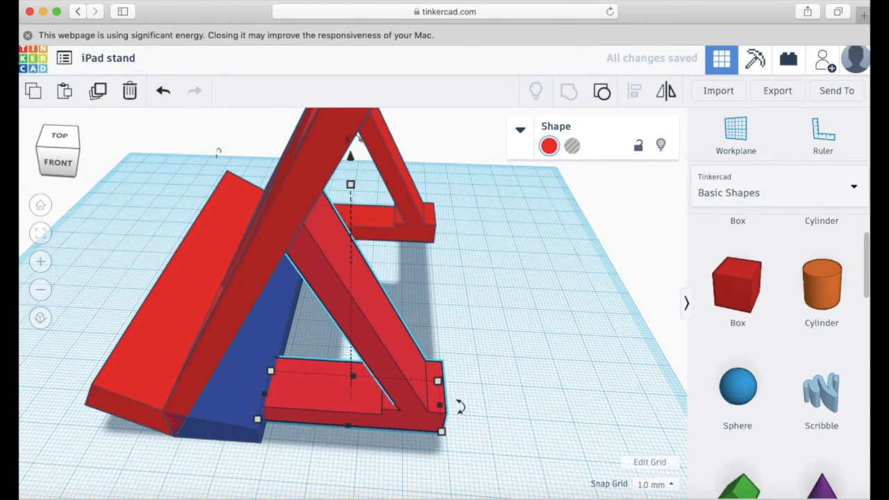
key("Right")
key("Right")
key("Right")
key("Right")
key("Down")
key("Down")
key("Down")
key("Down")
key("Down")
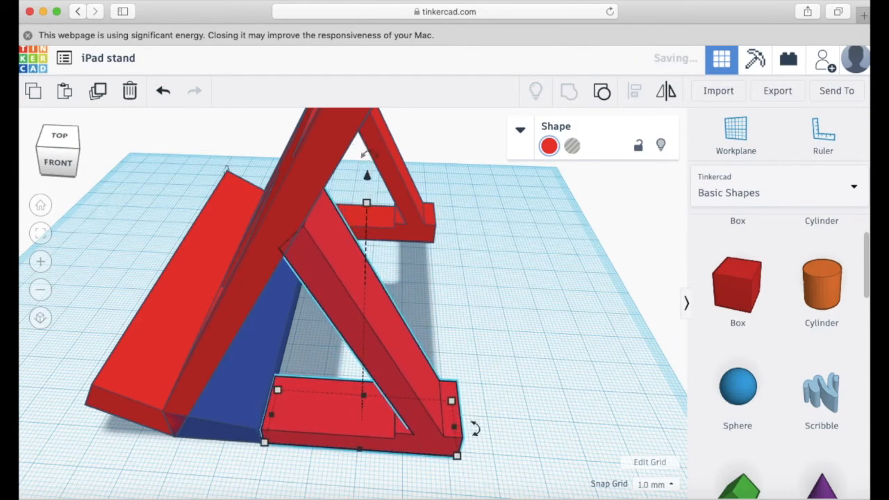
scroll(86, 166, "down", 2)
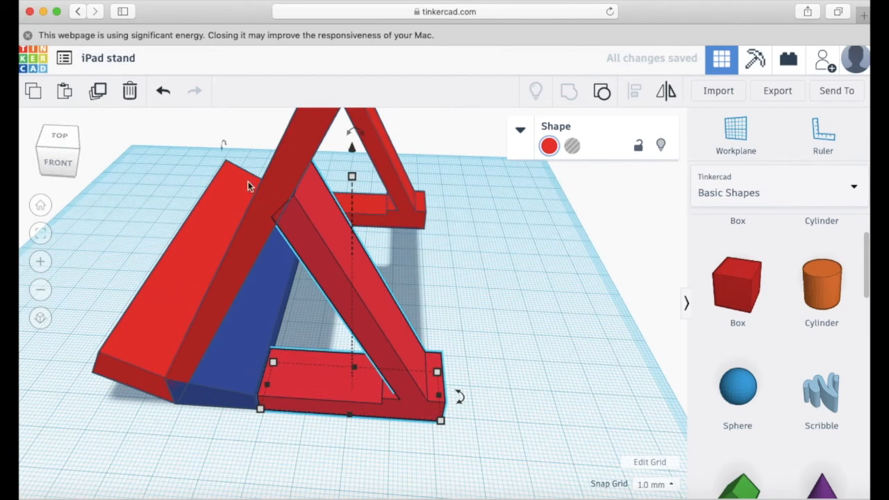
left_click_drag(723, 278, 207, 433)
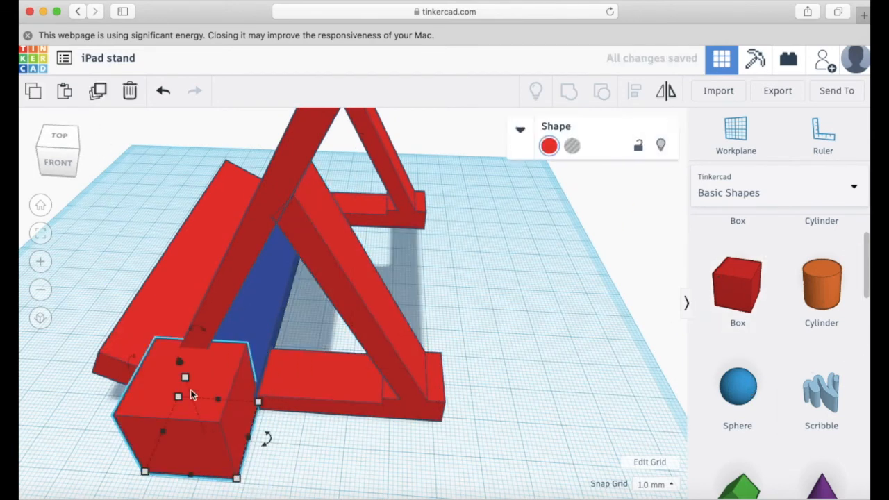
left_click_drag(188, 380, 205, 402)
key("f")
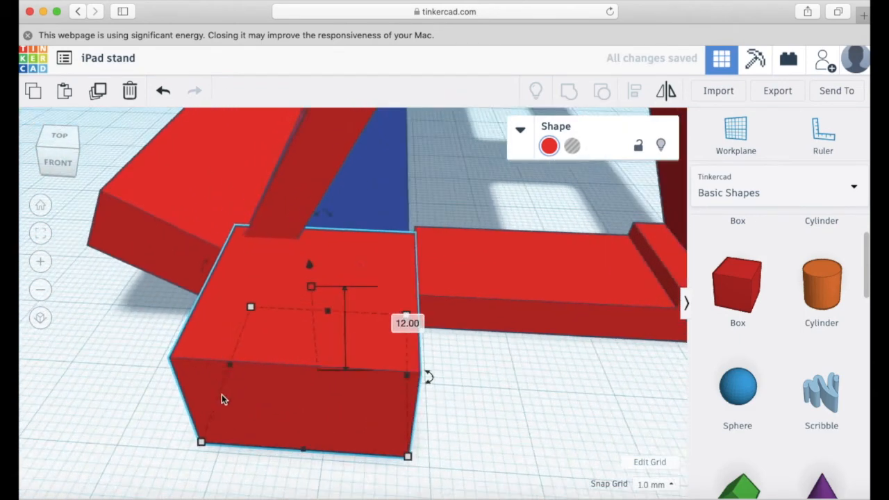
key("Delete")
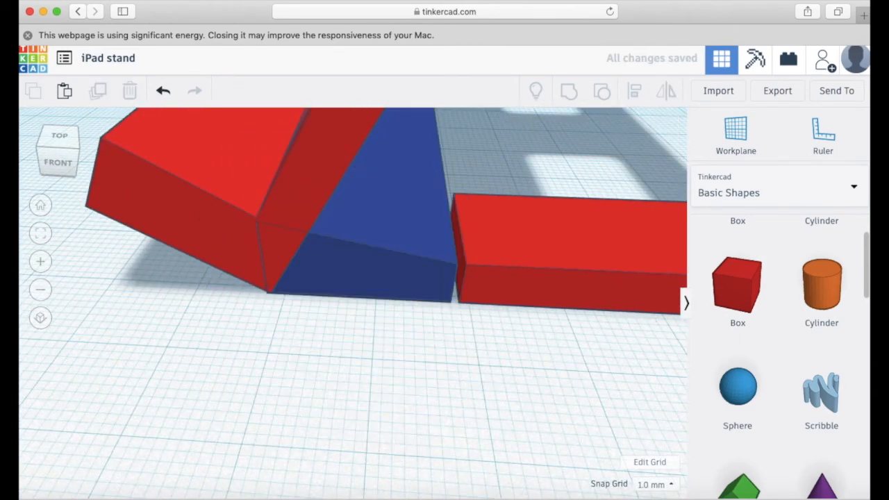
- Slide the copied leg-and-brace group forward until its leg touches the rear face of the wedge foot
left_click(545, 245)
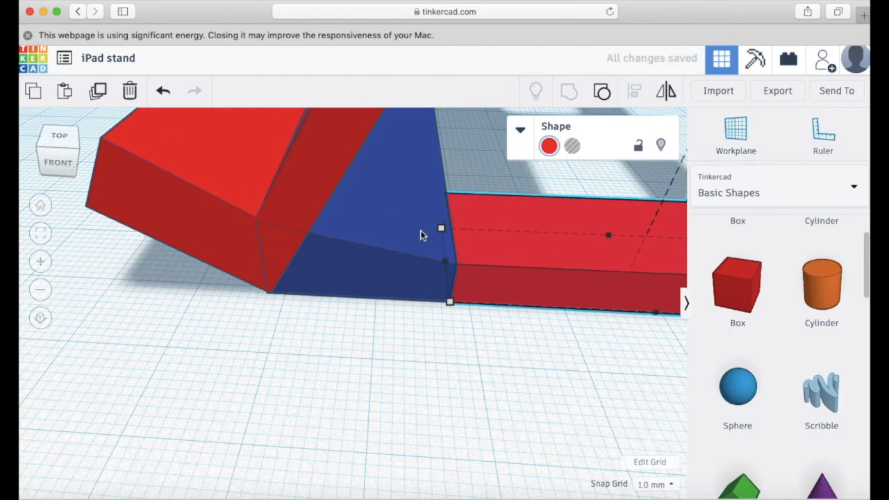
key("f")
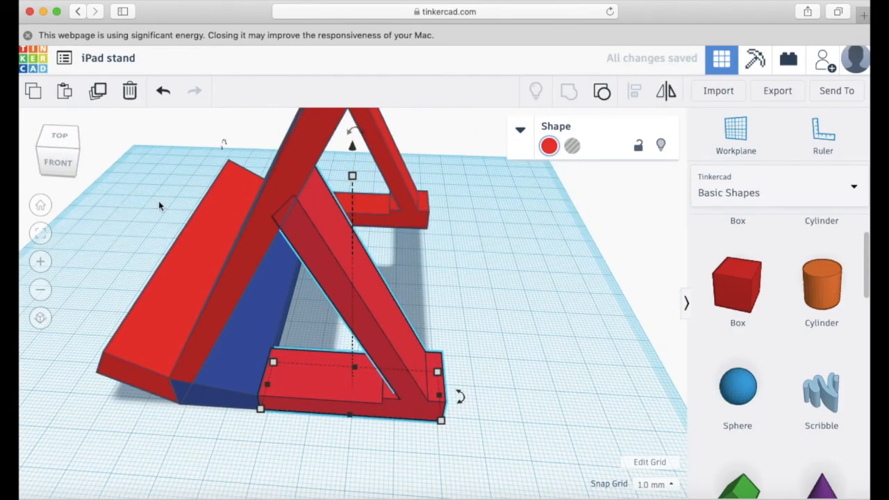
- Add a box on the workplane between the two rear legs and set its height to 7 mm
left_click(42, 159)
mouse_move(41, 160)
left_mouse_down()
mouse_move(59, 165)
mouse_move(50, 162)
left_mouse_up()
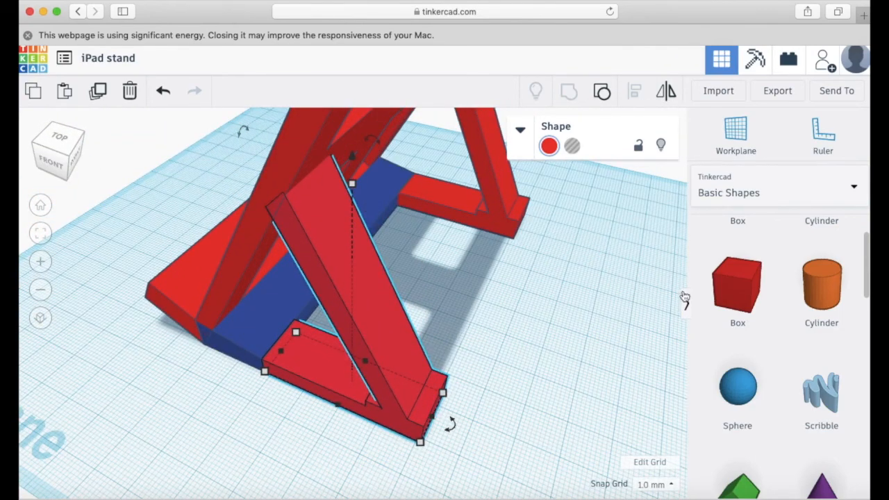
left_click_drag(733, 288, 472, 277)
left_click_drag(482, 227, 480, 269)
left_click(538, 273)
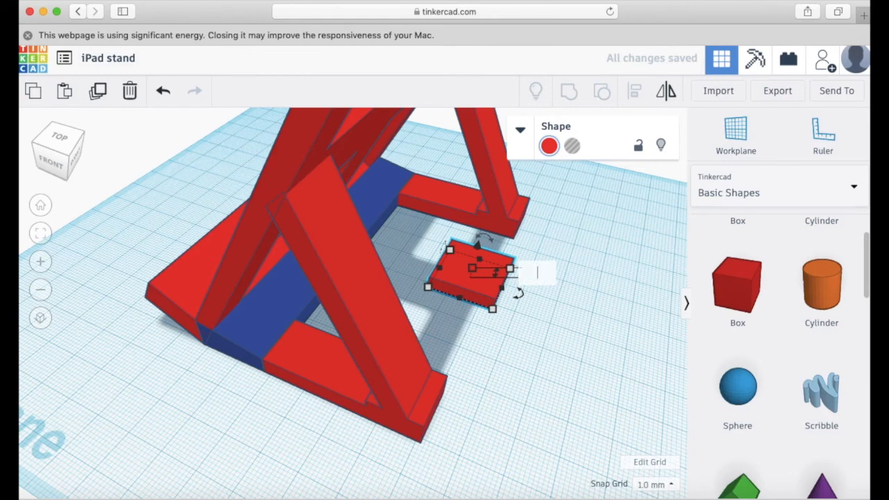
type("7")
key("Return")
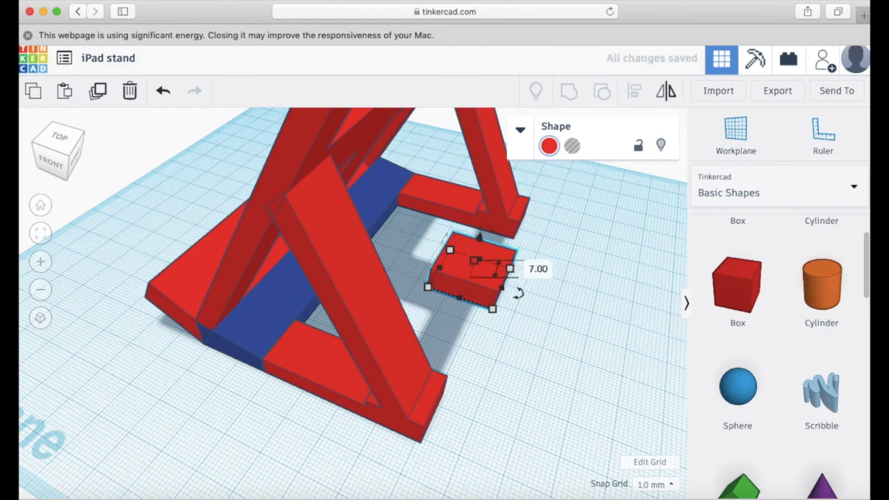
- Set the new box's width, measured along the direction of the rear legs, to 10 mm
left_click(484, 347)
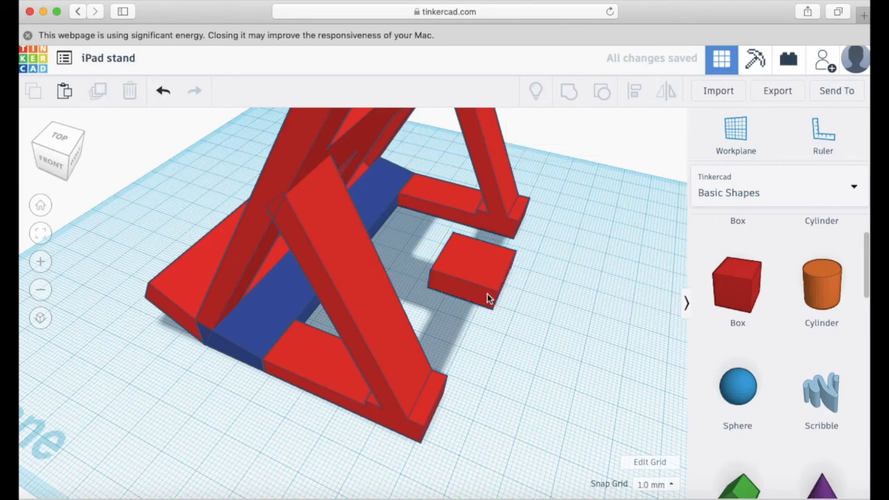
left_click(490, 306)
left_click(435, 343)
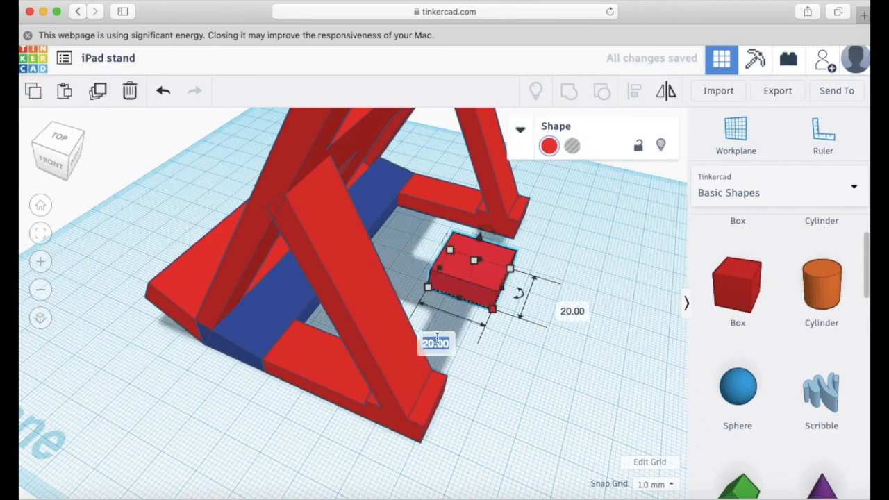
type("10")
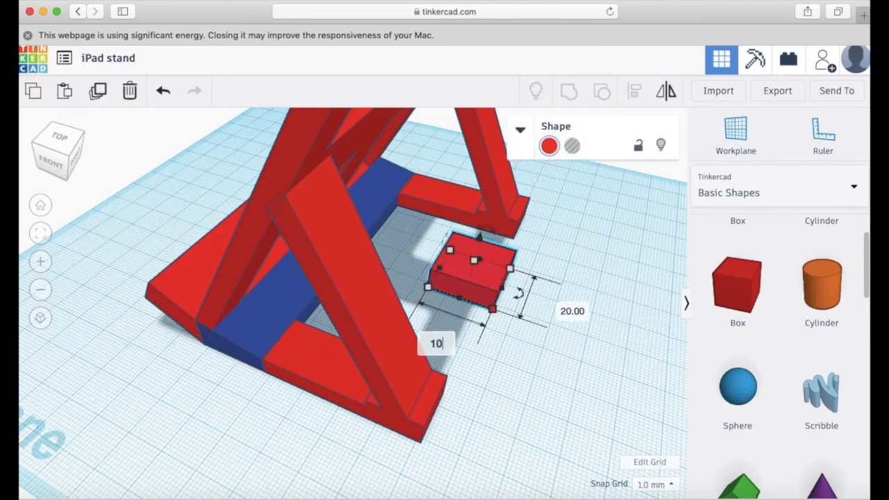
key("Return")
- Move the box against the inner side of the far leg's anchoring box, flush with the leg's free end
left_click_drag(454, 271, 490, 248)
key("f")
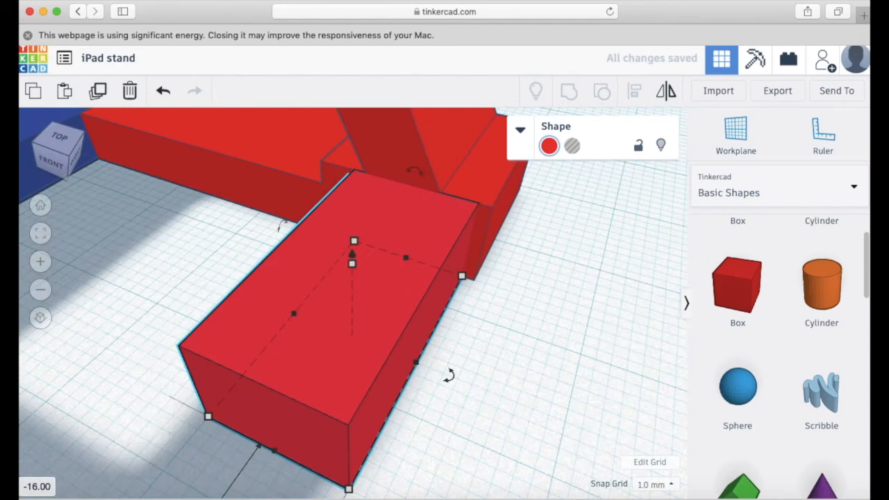
key("Right")
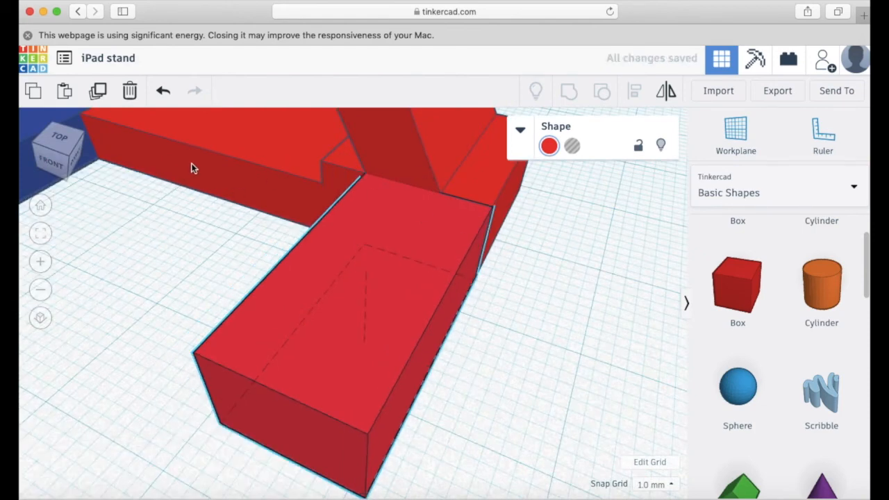
- Lengthen the box to 70 mm so it forms a crossbar joining the free ends of both rear legs
left_click(192, 168)
key("f")
left_click(132, 266)
key("f")
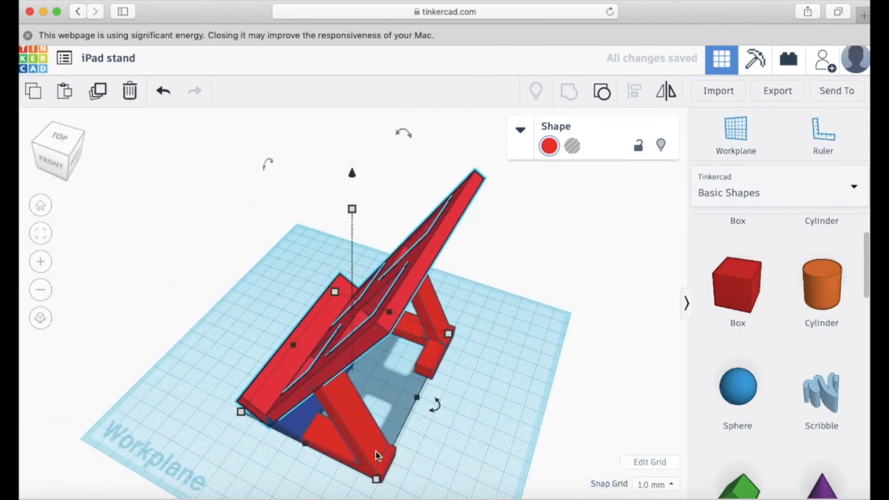
left_click(433, 370)
left_click_drag(424, 383, 387, 452)
key("f")
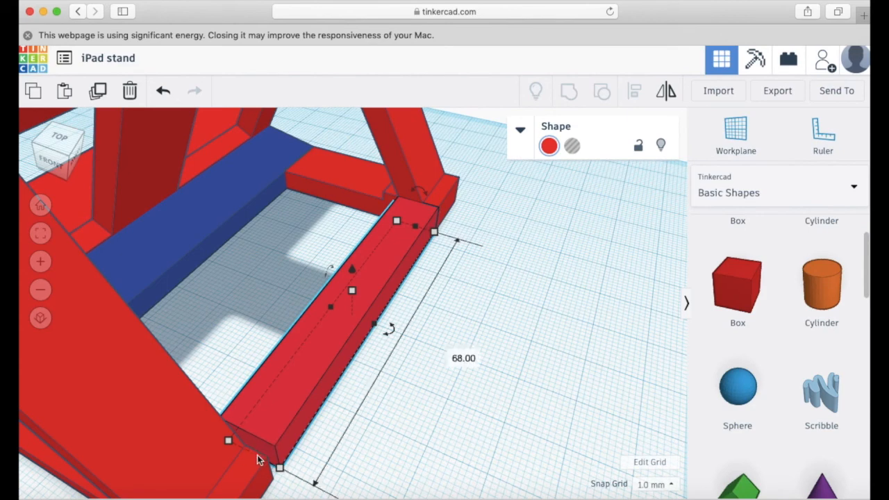
left_click_drag(59, 151, 52, 150)
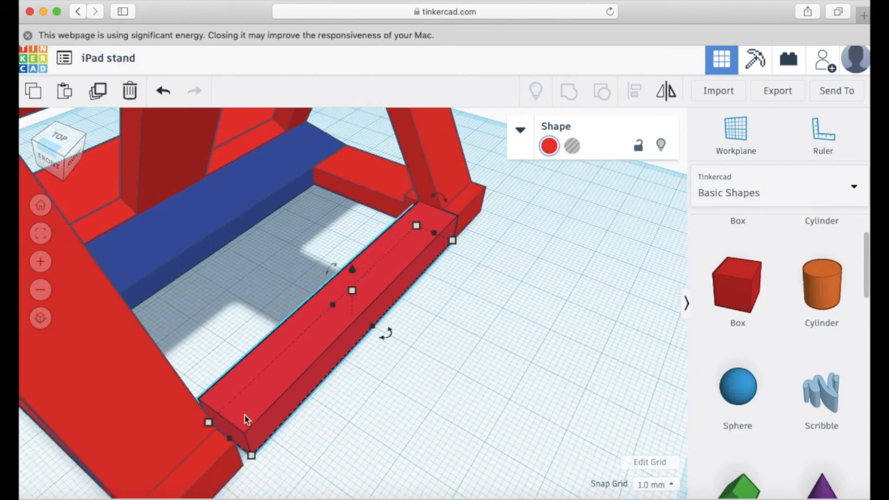
left_click_drag(233, 446, 225, 452)
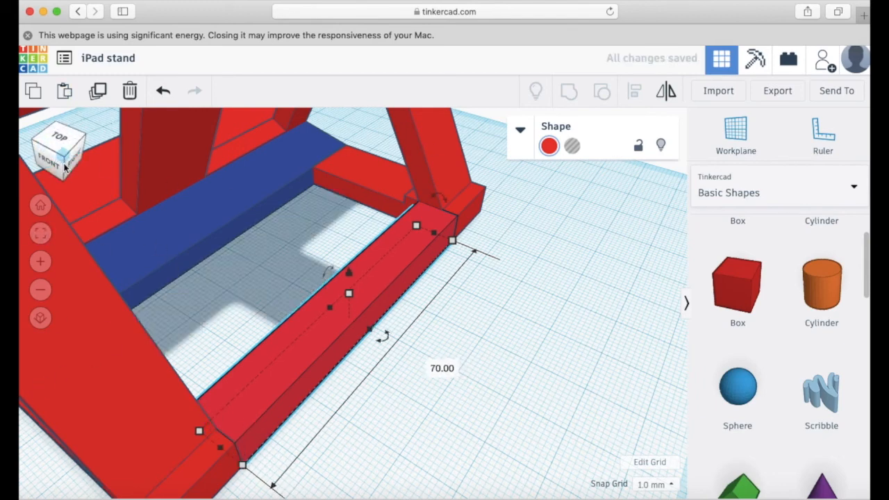
left_click(40, 207)
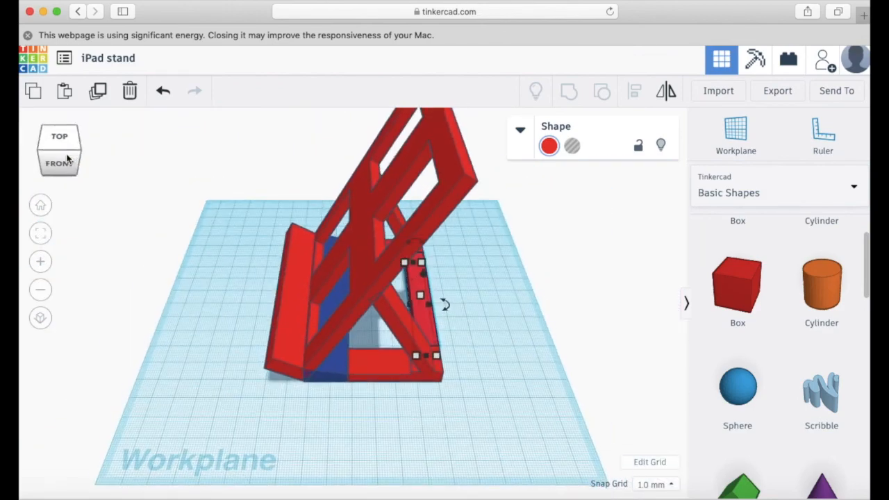
left_click_drag(68, 159, 218, 183)
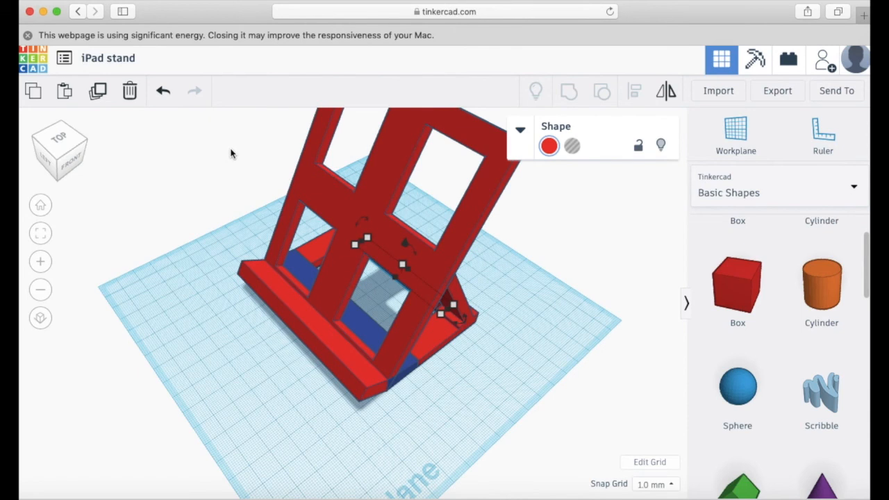
- Select all parts of the stand and group them into a single shape
left_click_drag(341, 287, 435, 351)
left_click_drag(456, 391, 460, 387)
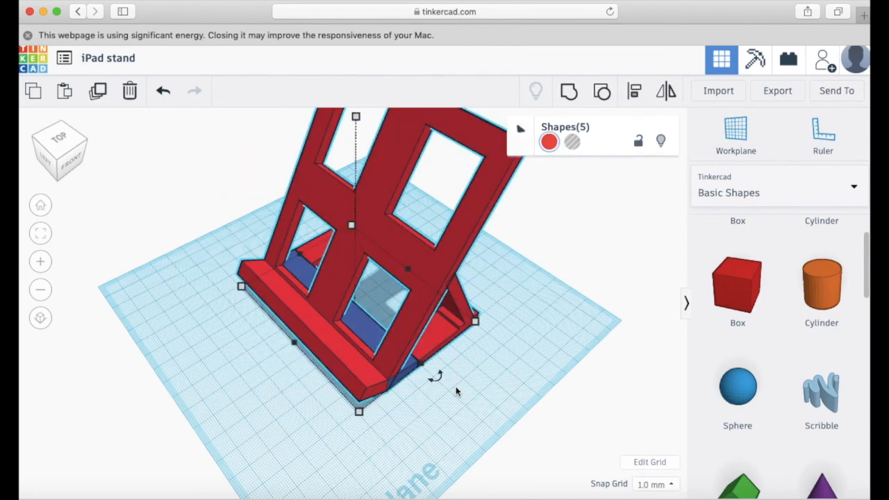
left_click(569, 93)
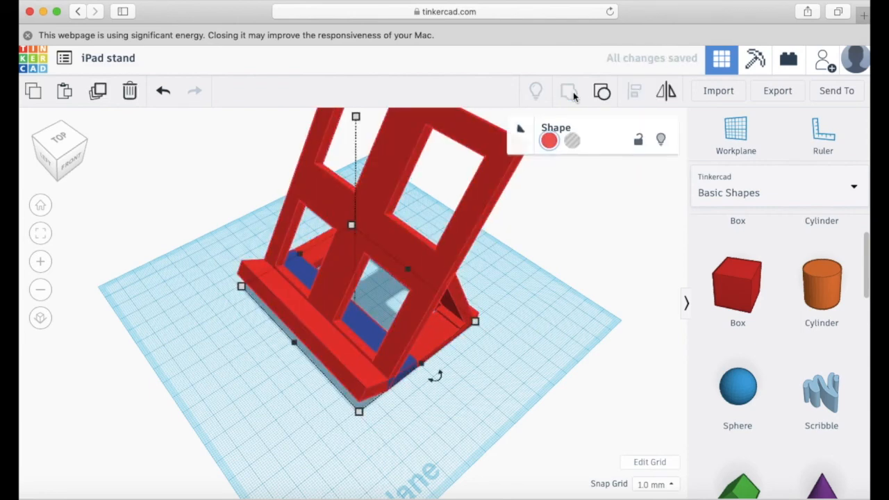
- Add a solid cylinder to the workplane just behind the stand's rear legs
mouse_move(72, 157)
left_mouse_down()
mouse_move(64, 172)
mouse_move(55, 153)
left_mouse_up()
left_click(59, 154)
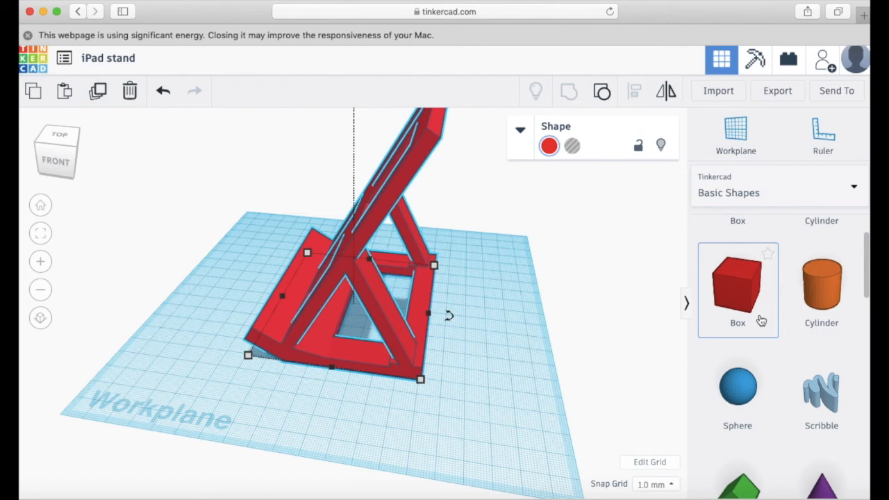
mouse_move(64, 159)
left_mouse_down()
mouse_move(77, 158)
mouse_move(66, 161)
left_mouse_up()
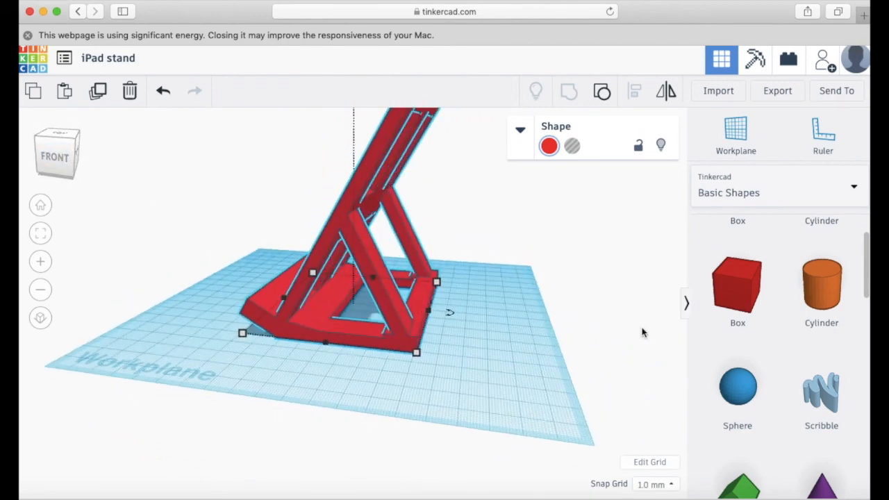
scroll(794, 357, "down", 5)
scroll(794, 357, "down", 8)
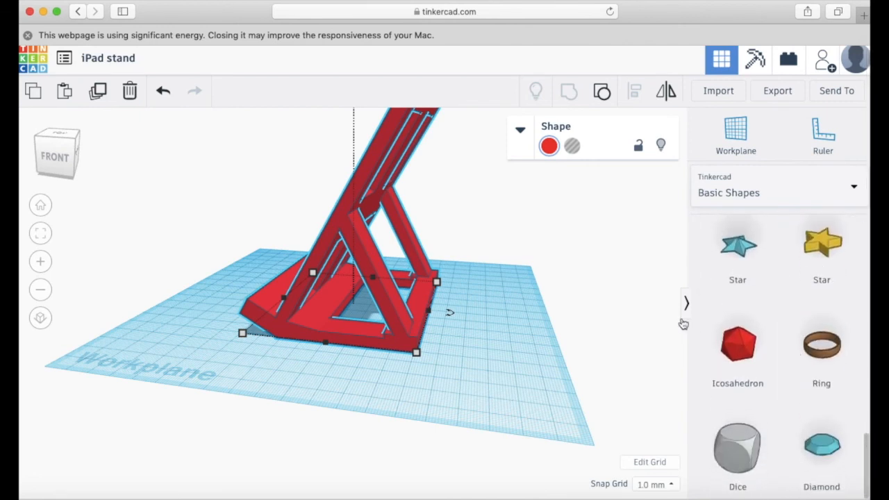
scroll(735, 445, "up", 12)
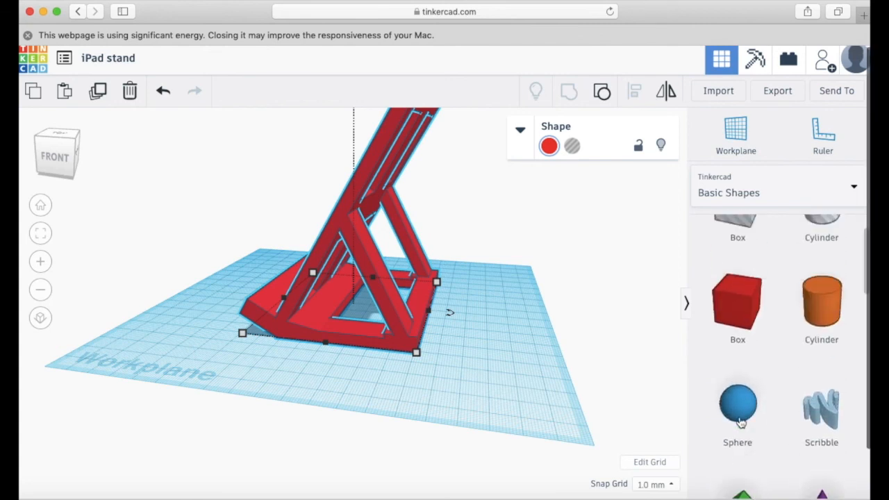
left_click_drag(811, 379, 488, 373)
- Smooth and round the cylinder with 64 sides, a bevel of 2.5 and 10 segments
left_click(520, 131)
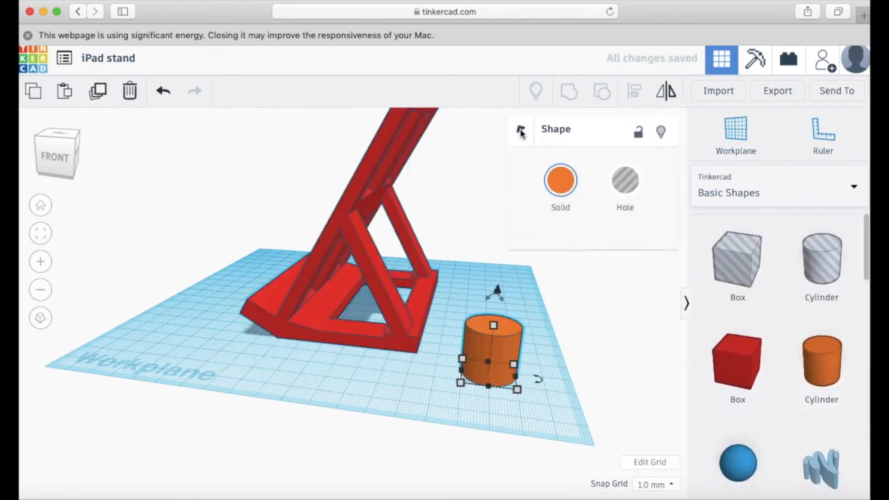
left_click_drag(576, 252, 677, 267)
left_click_drag(569, 279, 601, 281)
left_click_drag(570, 308, 574, 311)
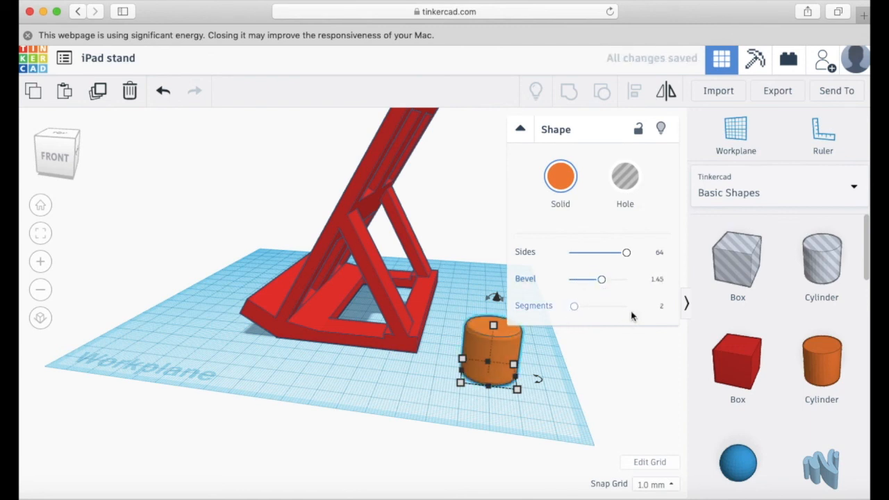
left_click_drag(575, 307, 629, 307)
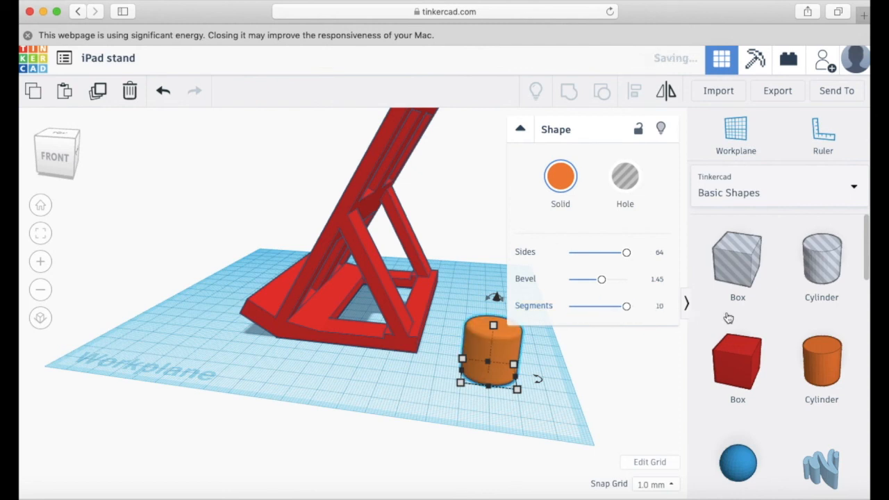
left_click_drag(602, 281, 638, 300)
left_click(556, 408)
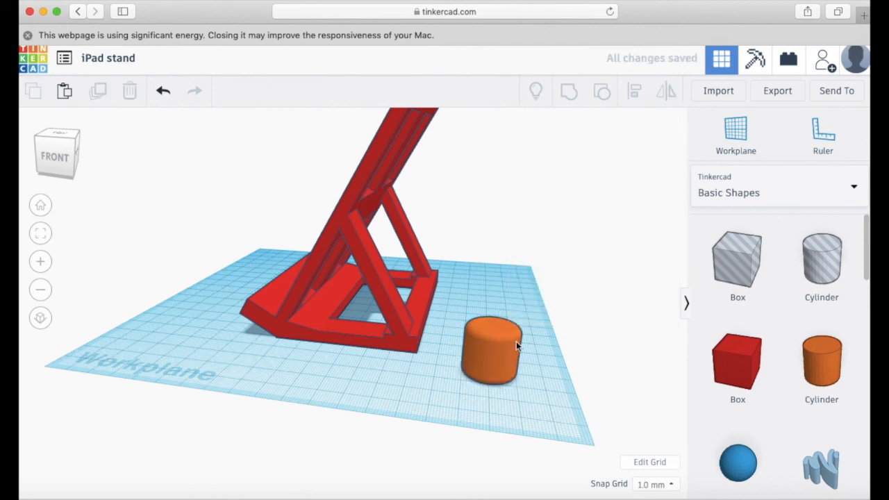
- Move the cylinder close to the rear of the stand and set its length and width to 10 mm each
left_click_drag(482, 334, 458, 322)
left_click_drag(477, 367, 467, 361)
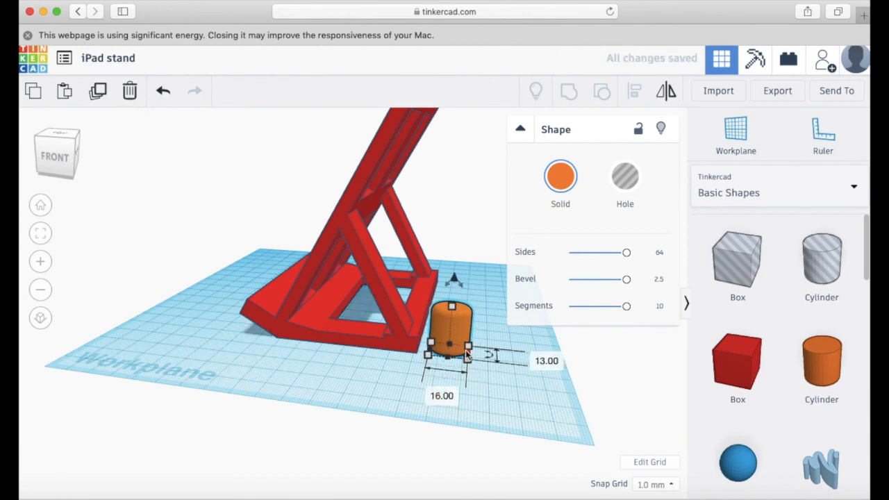
left_click(547, 361)
type("1")
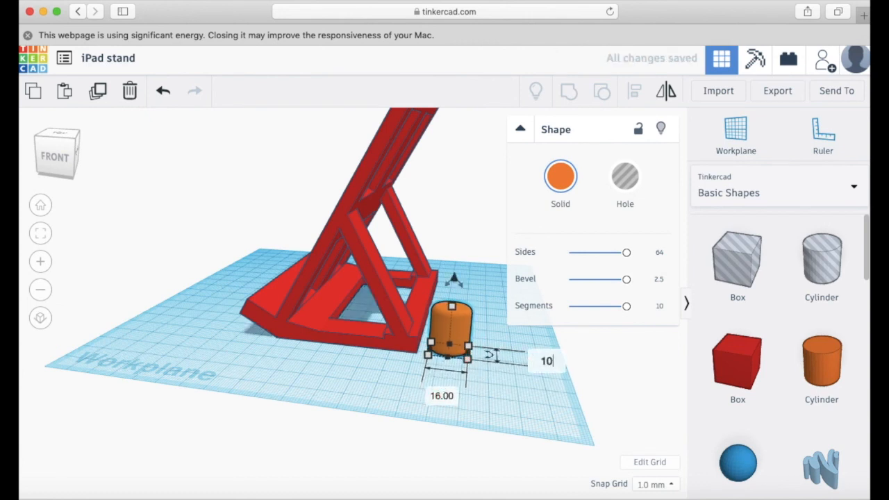
type("0")
key("Return")
left_click(436, 392)
type("1")
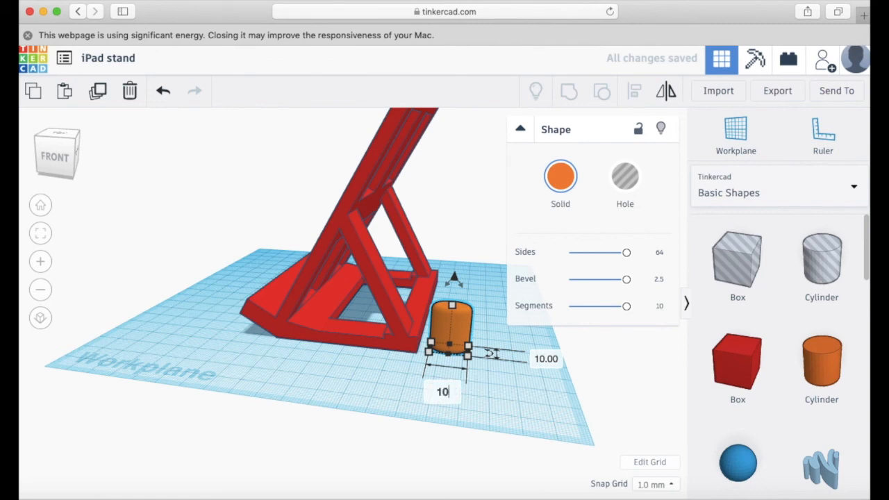
type("0")
key("Return")
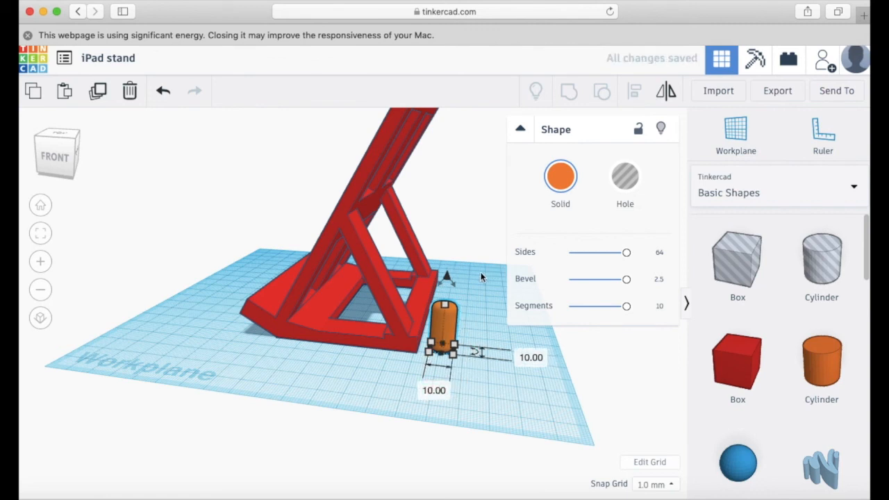
- Duplicate the cylinder and raise the copy so it overlaps the upper end of the original
left_click(481, 277)
left_click(439, 334)
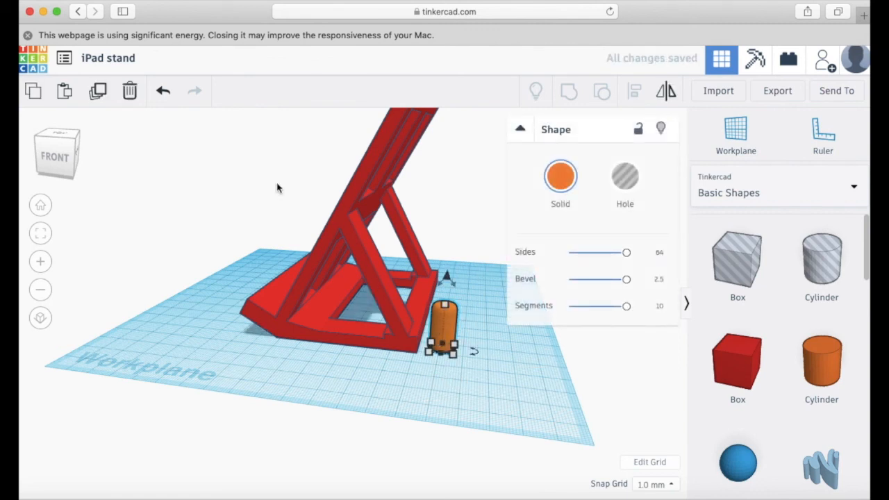
left_click(100, 94)
left_click_drag(446, 278, 450, 234)
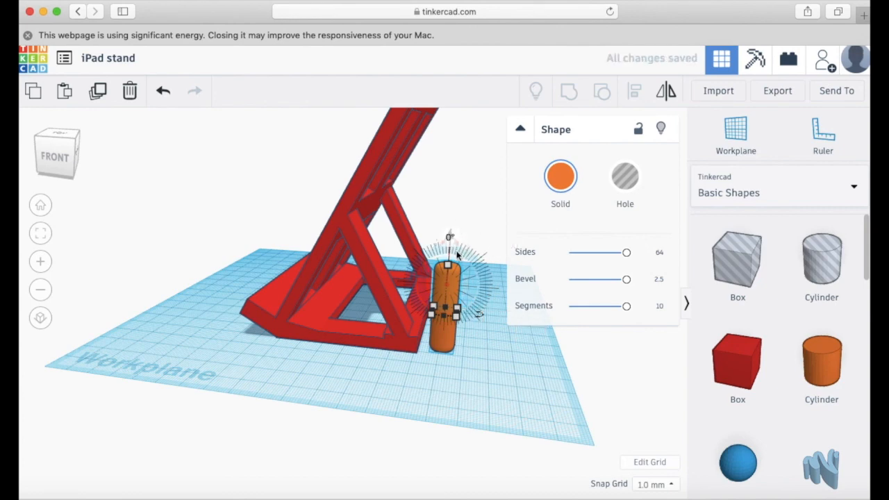
- Tilt the upper cylinder 10 degrees away from the stand and shift it slightly so it joins the lower cylinder
key("f")
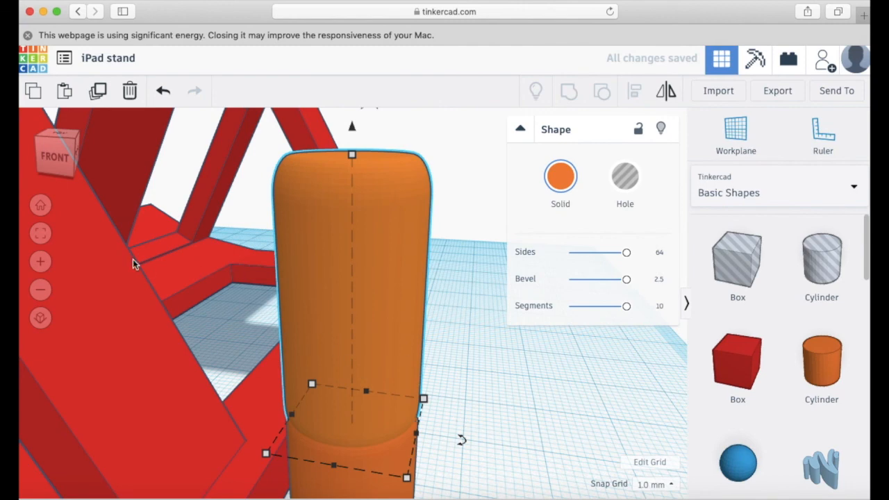
left_click(113, 316)
right_click_drag(114, 316, 167, 320)
key("f")
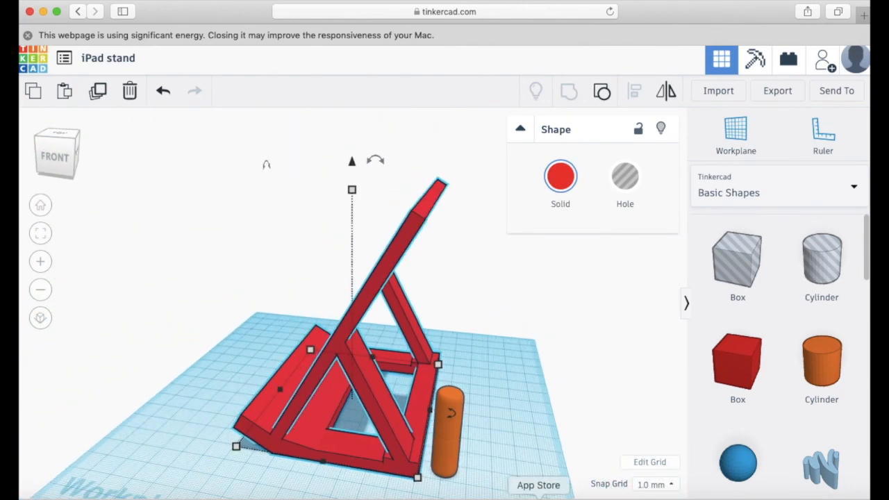
left_click(484, 380)
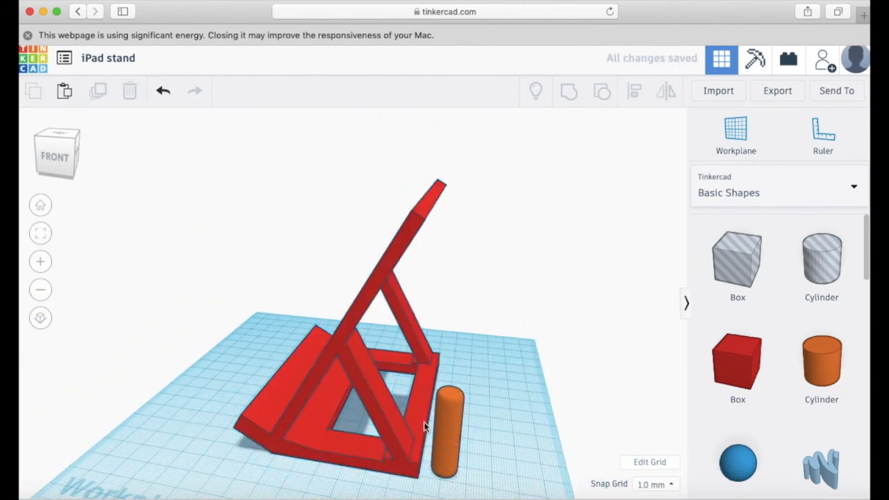
left_click(443, 415)
left_click(460, 373)
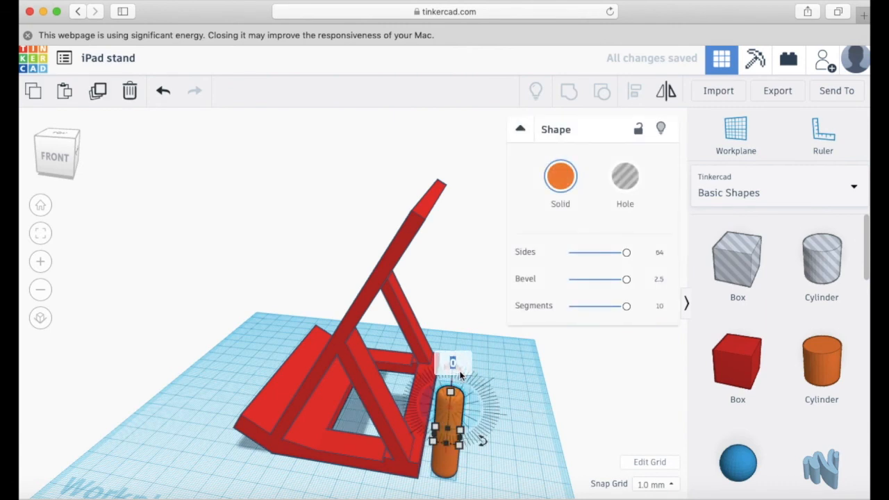
type("1")
key("Return")
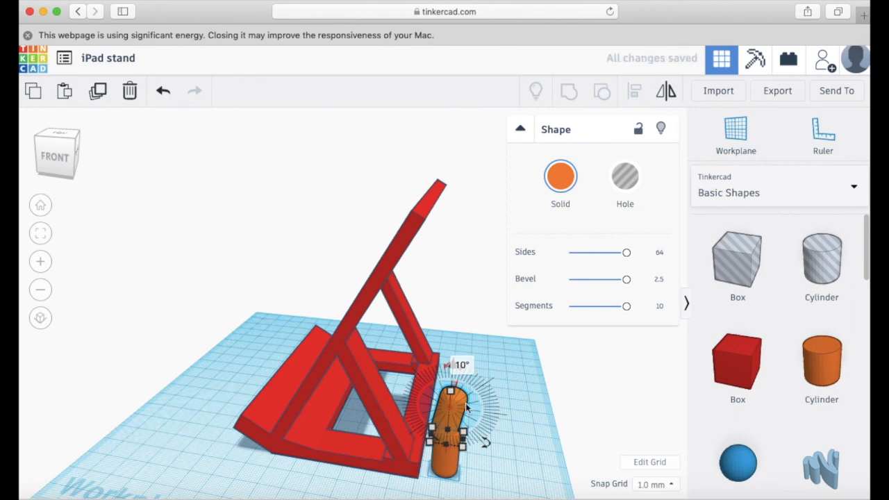
left_click_drag(458, 411, 461, 407)
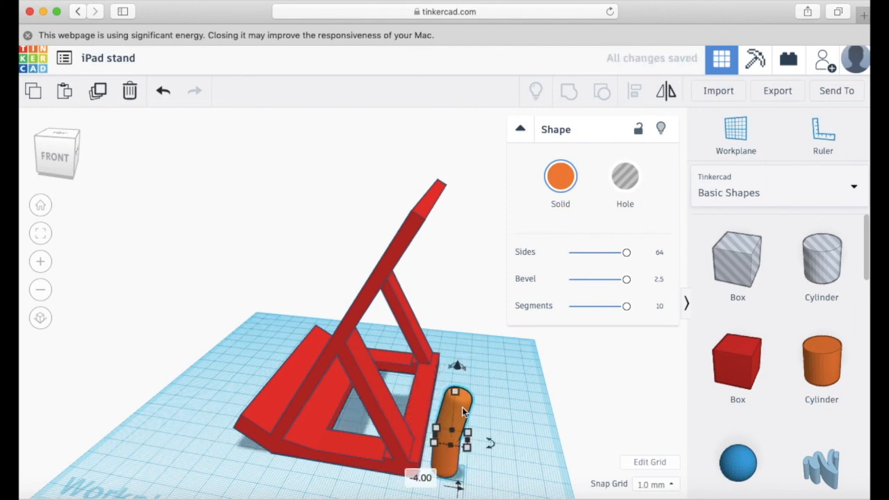
left_click(436, 428)
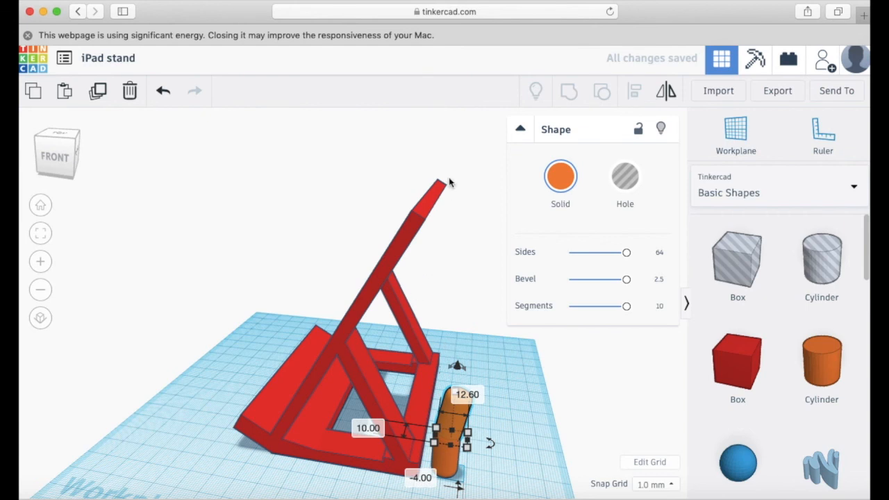